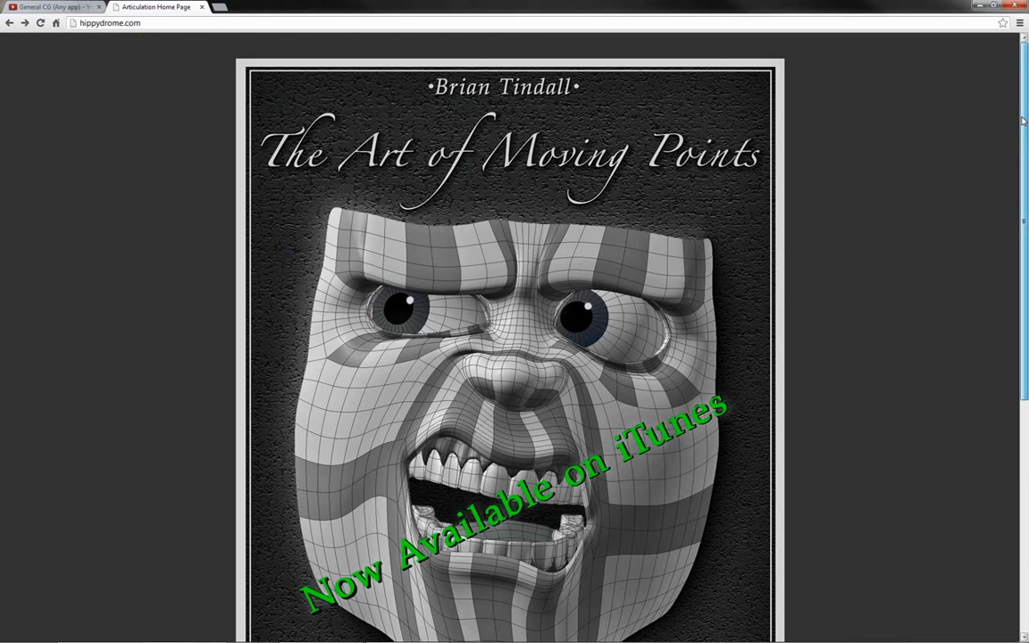
Open the site's Modeling for Articulation page, look over its body and arm topology references, and return to the previous page.
{"action": "left_click_drag", "start_coordinate": [1023, 121], "coordinate": [1025, 288]}
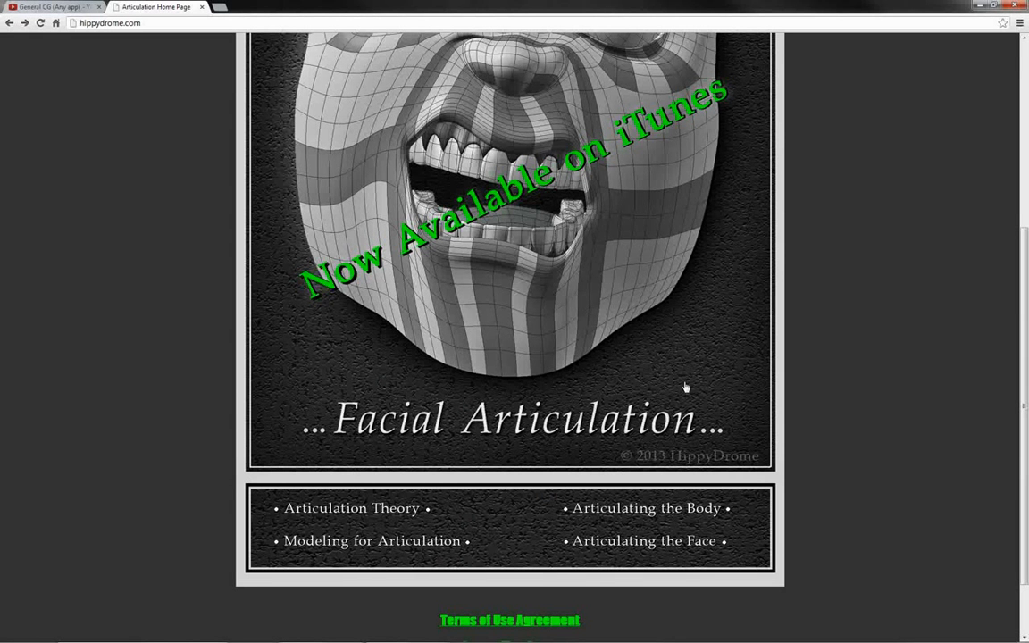
{"action": "left_click", "coordinate": [348, 541]}
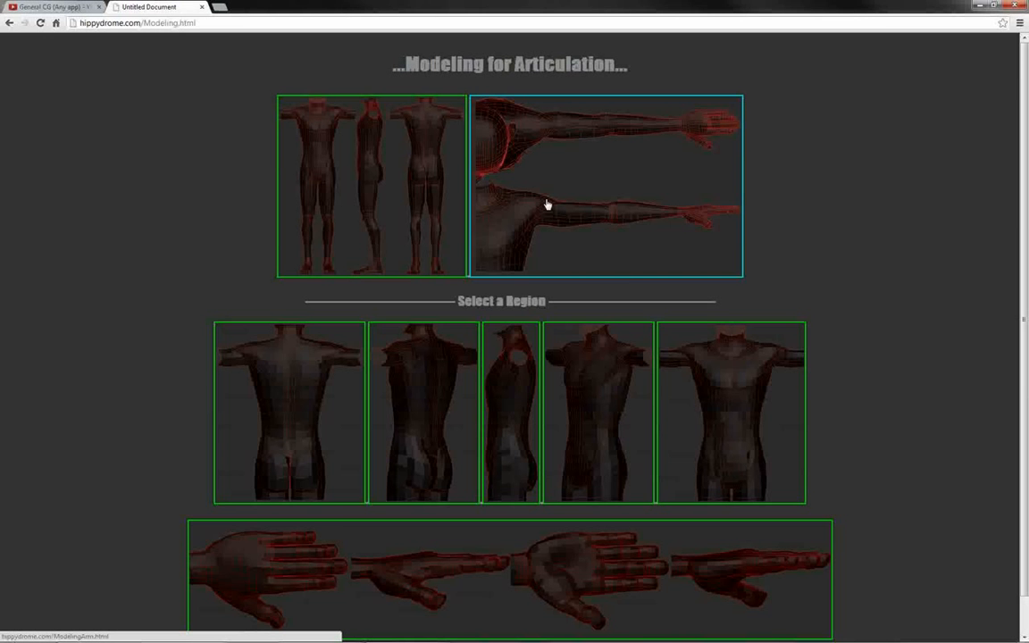
{"action": "key", "text": "alt+Left"}
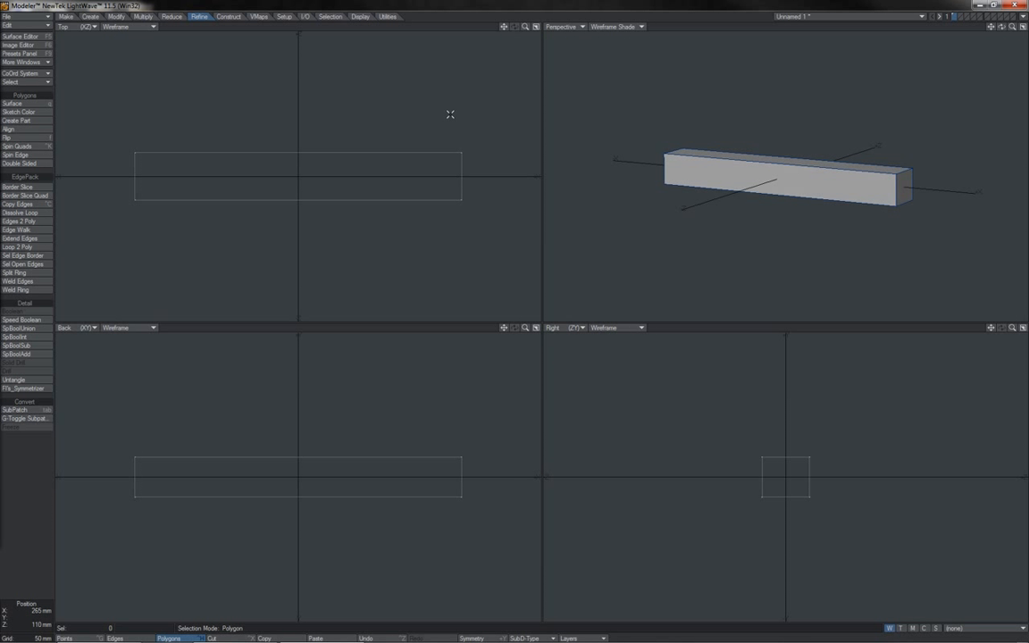
In LightWave Modeler, knife a straight cut through the middle of the long box at X 0 in the Top view.
{"action": "key", "text": "shift+k"}
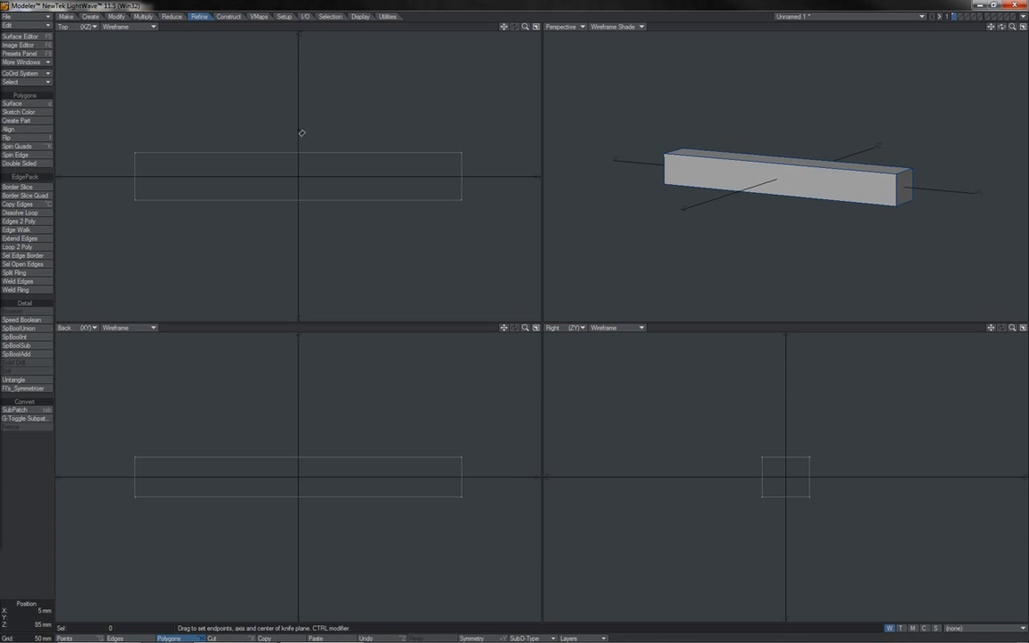
{"action": "left_click_drag", "start_coordinate": [299, 131], "coordinate": [301, 241]}
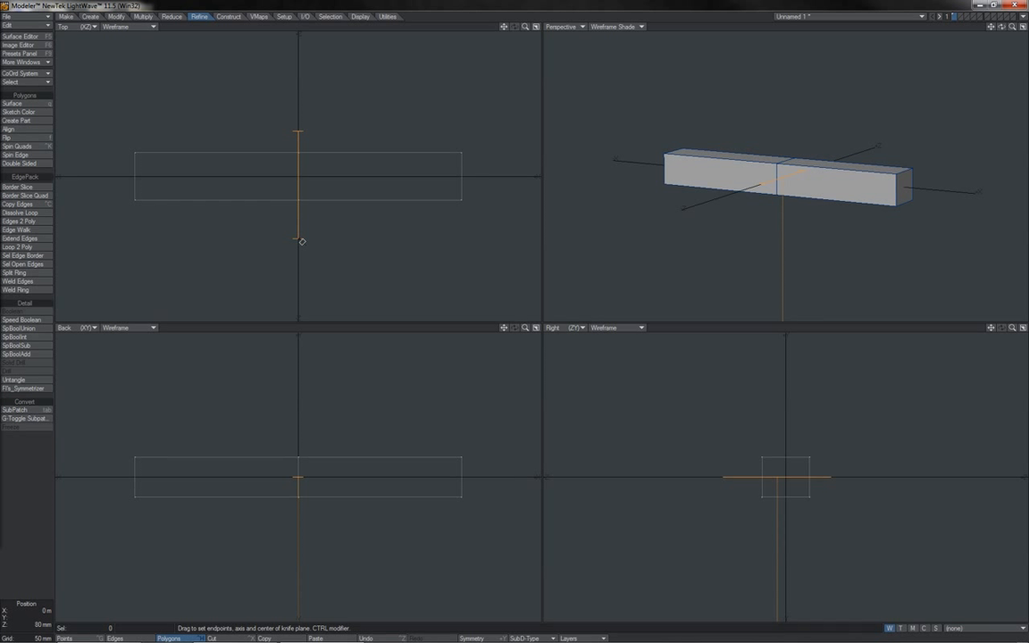
{"action": "key", "text": "space"}
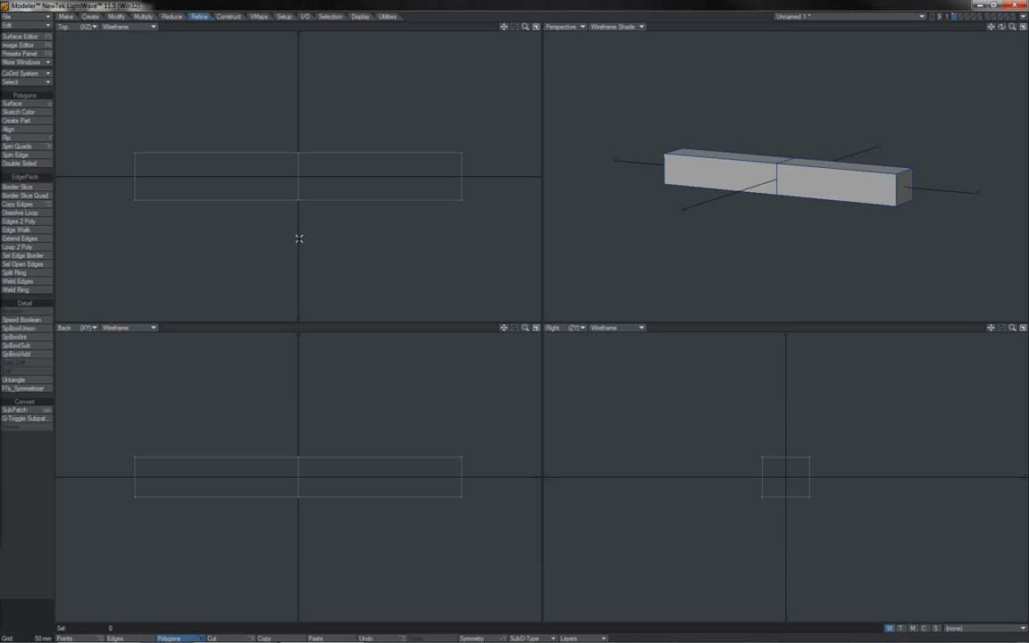
Try bending the box about 90 degrees by rotating all the right half's points, including the centre cut, around the origin.
{"action": "key", "text": "ctrl+g"}
{"action": "mouse_move", "coordinate": [293, 219]}
{"action": "right_mouse_down"}
{"action": "mouse_move", "coordinate": [291, 115]}
{"action": "mouse_move", "coordinate": [452, 100]}
{"action": "mouse_move", "coordinate": [500, 242]}
{"action": "right_mouse_up"}
{"action": "right_click_drag", "start_coordinate": [434, 251], "coordinate": [298, 223]}
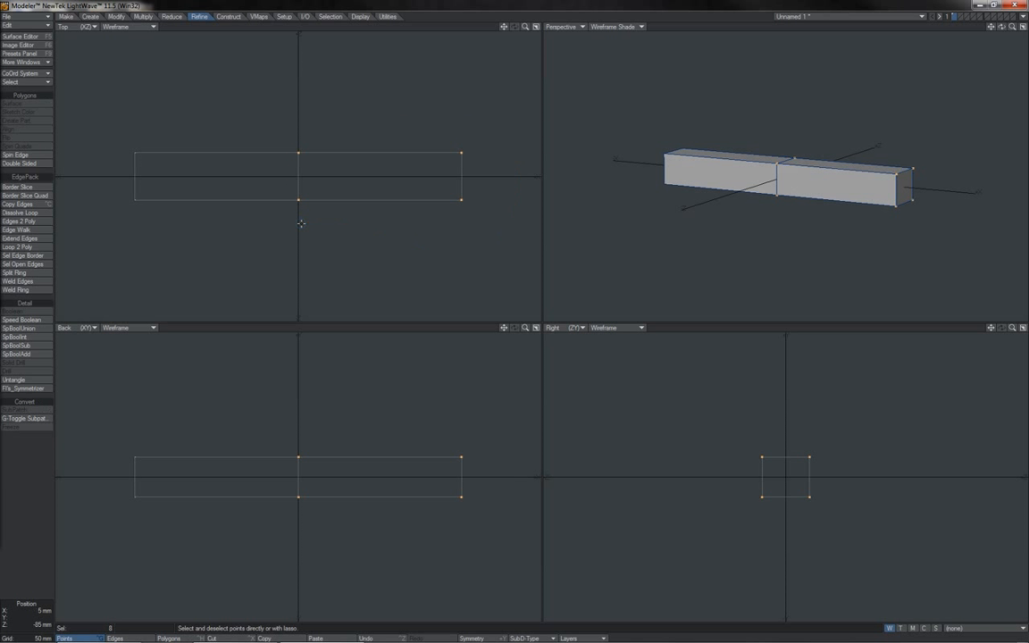
{"action": "key", "text": "y"}
{"action": "left_click_drag", "start_coordinate": [298, 176], "coordinate": [220, 177]}
{"action": "key", "text": "ctrl+z"}
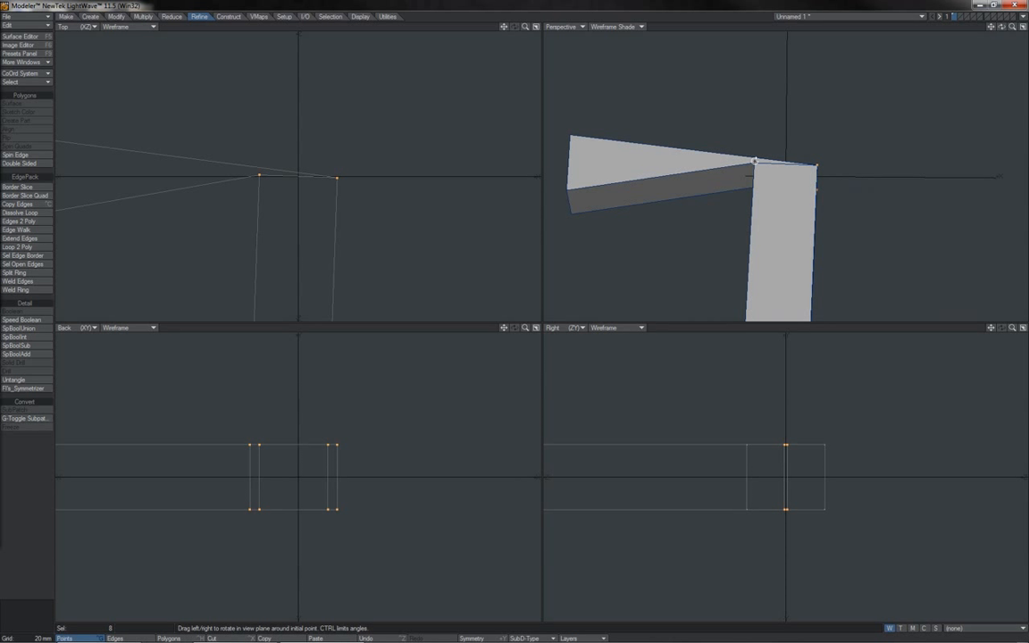
{"action": "key", "text": "ctrl+z"}
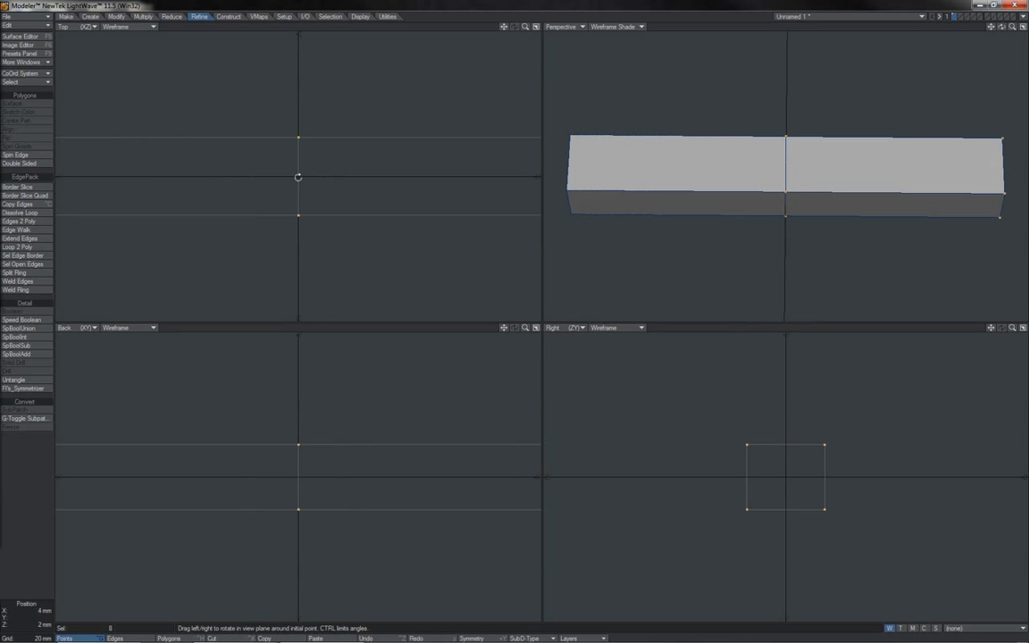
Try bending the box in two stages, rotating the centre cut with the right half and only the end points after that.
{"action": "left_click_drag", "start_coordinate": [298, 176], "coordinate": [315, 176]}
{"action": "left_click_drag", "start_coordinate": [421, 254], "coordinate": [514, 314]}
{"action": "key", "text": "space"}
{"action": "right_click_drag", "start_coordinate": [344, 168], "coordinate": [299, 220]}
{"action": "key", "text": "y"}
{"action": "left_click_drag", "start_coordinate": [298, 175], "coordinate": [322, 176]}
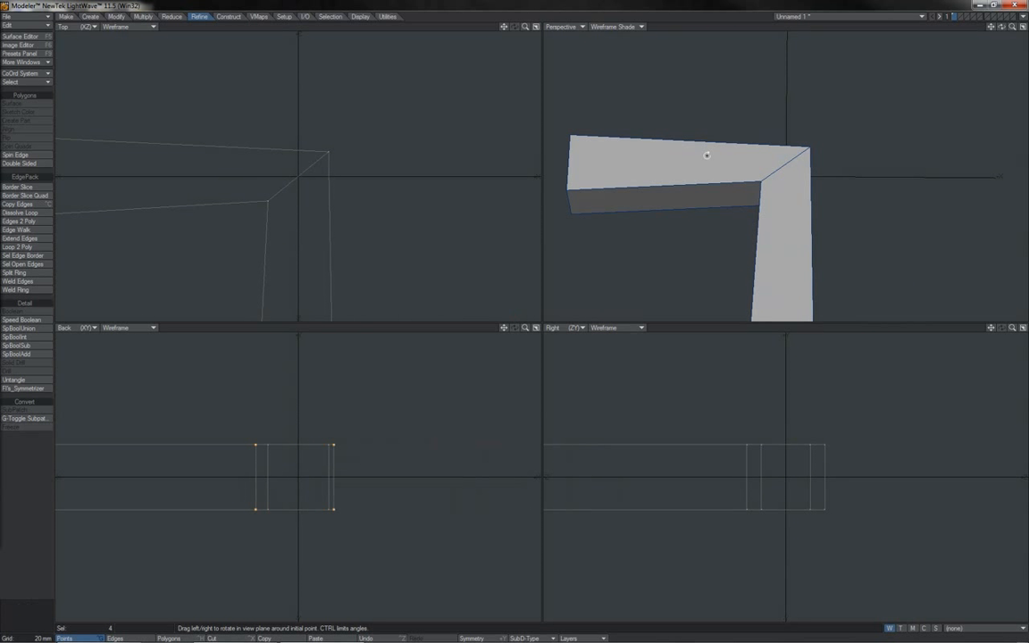
{"action": "mouse_move", "coordinate": [996, 29]}
{"action": "left_mouse_down"}
{"action": "mouse_move", "coordinate": [1028, 40]}
{"action": "mouse_move", "coordinate": [1001, 29]}
{"action": "left_mouse_up"}
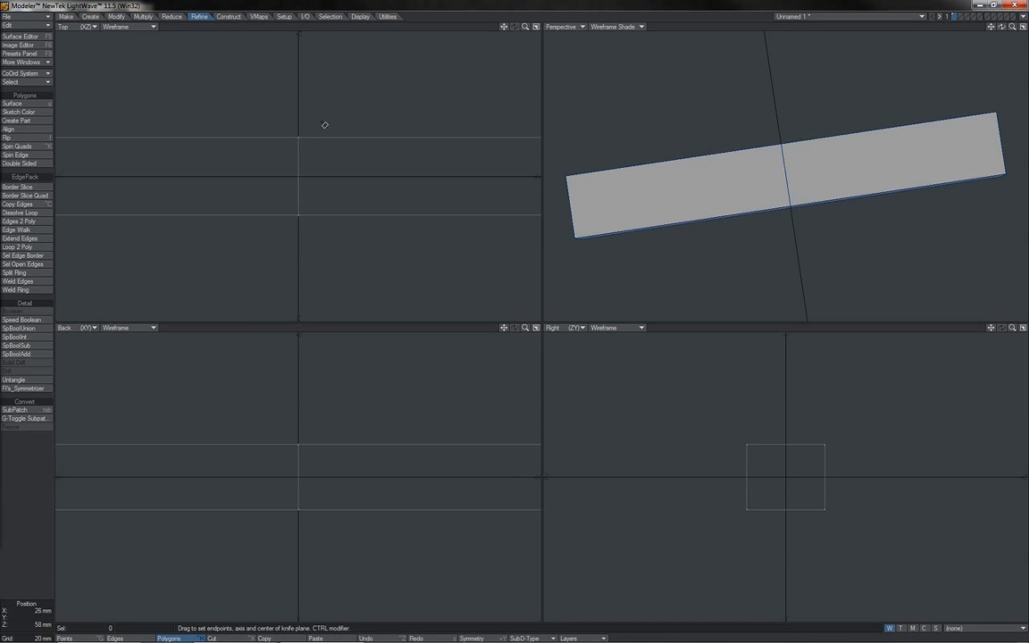
Knife two straight cuts across the box, about 25 mm to either side of the centre cut.
{"action": "left_click_drag", "start_coordinate": [320, 123], "coordinate": [324, 238]}
{"action": "key", "text": "space"}
{"action": "key", "text": "shift+k"}
{"action": "left_click_drag", "start_coordinate": [274, 125], "coordinate": [274, 226]}
{"action": "left_click_drag", "start_coordinate": [274, 250], "coordinate": [274, 250]}
{"action": "key", "text": "space"}
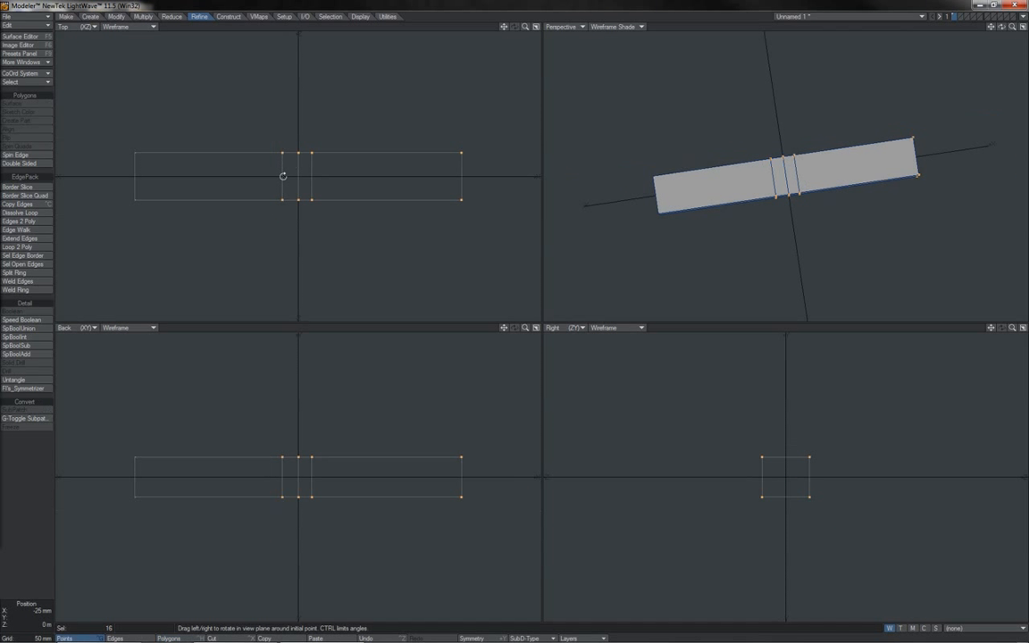
Bend the joint progressively in the Top view by rotating the points from each of the three cuts outward, dropping one cut each time.
{"action": "left_click_drag", "start_coordinate": [283, 176], "coordinate": [514, 315]}
{"action": "left_click", "coordinate": [288, 154]}
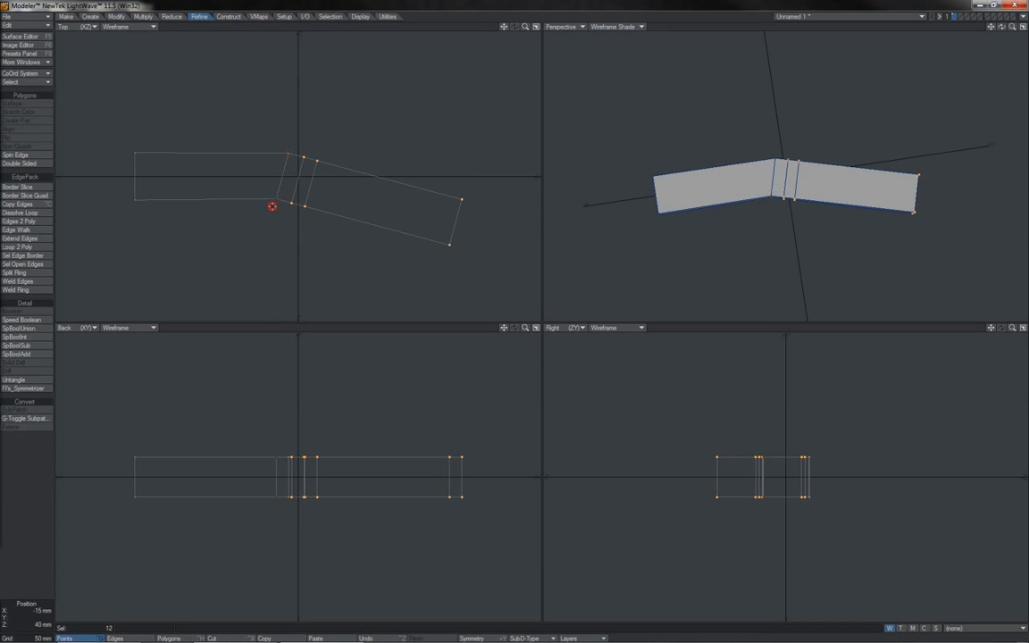
{"action": "left_click_drag", "start_coordinate": [299, 177], "coordinate": [515, 314]}
{"action": "key", "text": "space"}
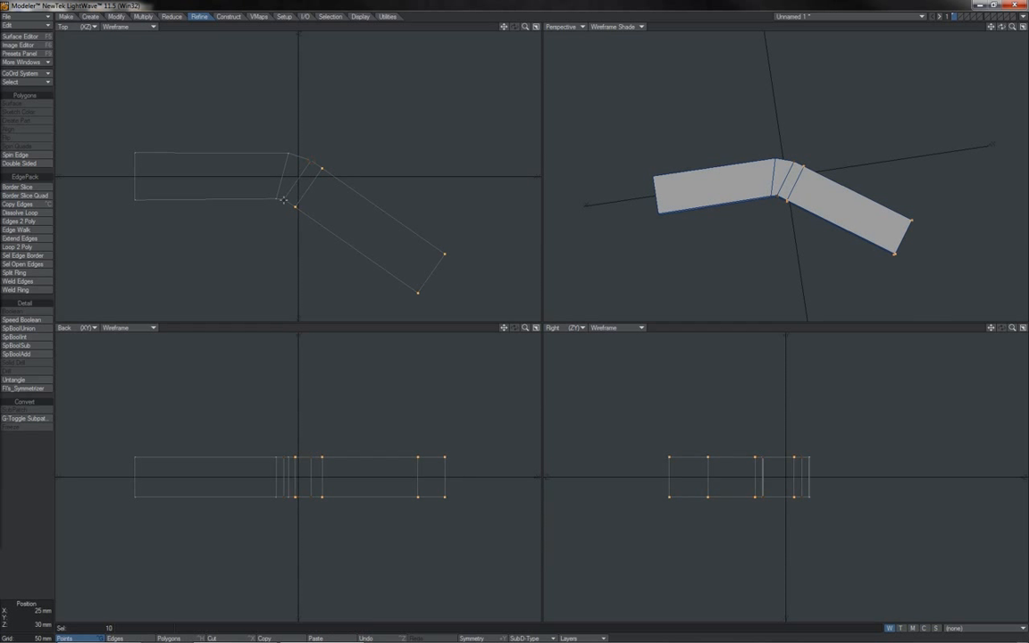
{"action": "left_click", "coordinate": [284, 198]}
{"action": "key", "text": "y"}
{"action": "left_click_drag", "start_coordinate": [299, 176], "coordinate": [384, 179]}
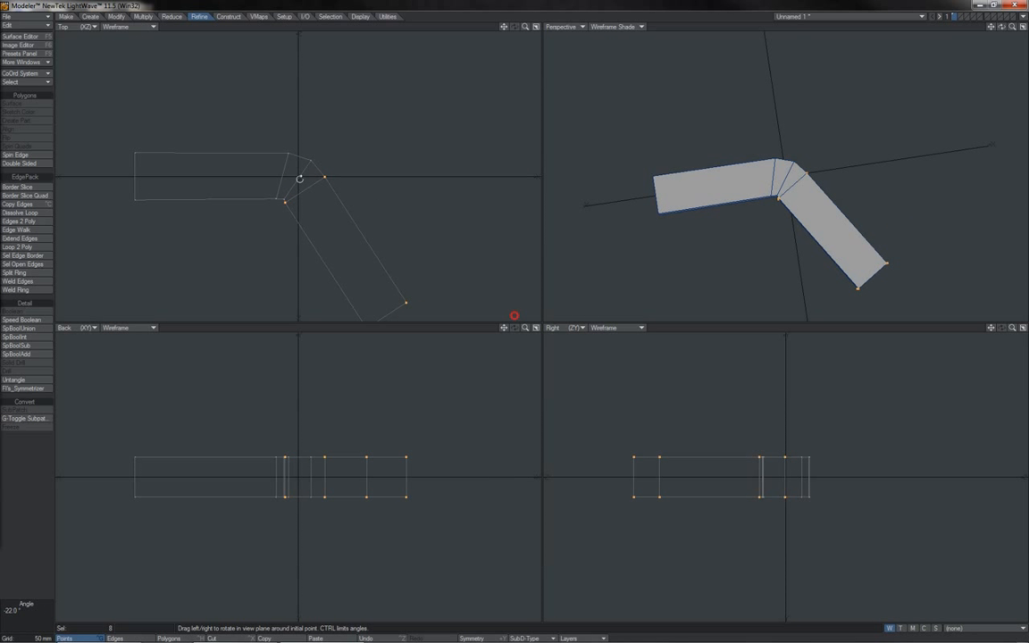
Exclude the last cut from the selection and rotate the free end's points so the lower segment stands about perpendicular.
{"action": "key", "text": "space"}
{"action": "left_click", "coordinate": [283, 203]}
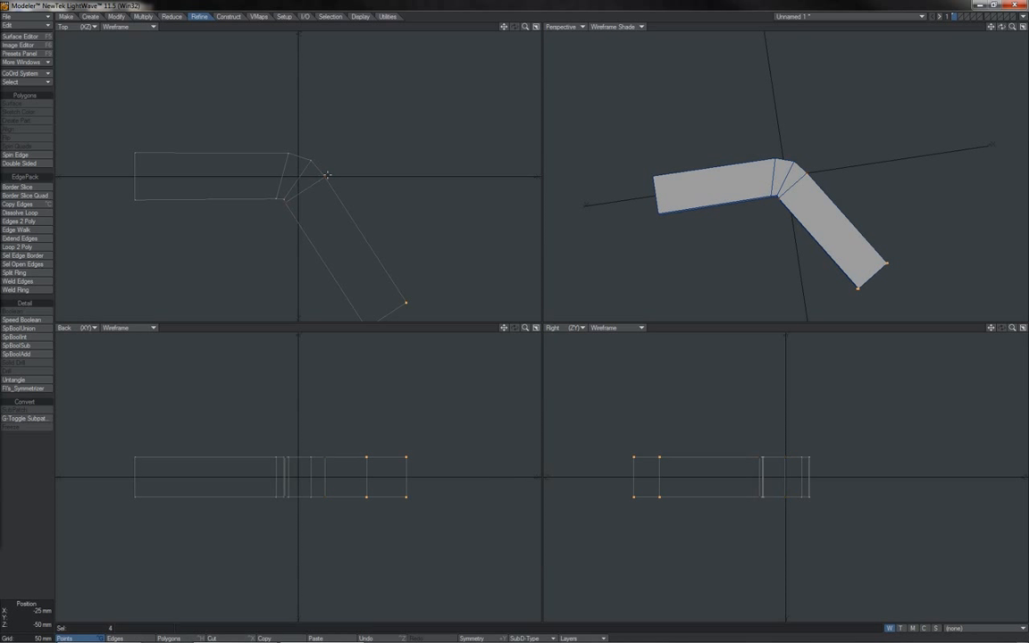
{"action": "key", "text": "y"}
{"action": "left_click_drag", "start_coordinate": [298, 176], "coordinate": [424, 178]}
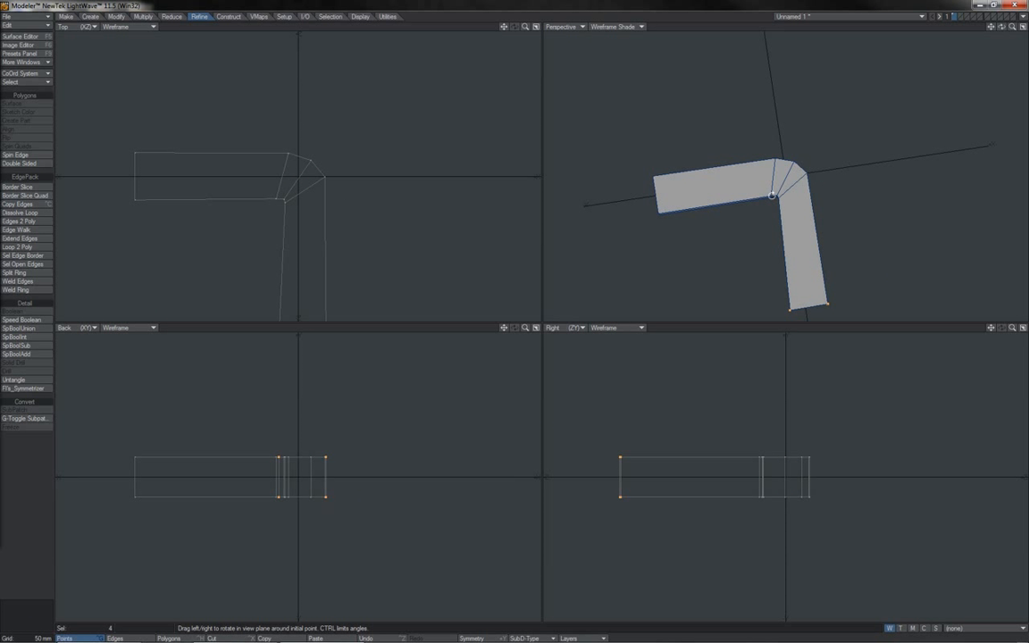
{"action": "key", "text": "space"}
Try moving the pinched inner elbow points, and undo the bend back to the straight box with only its centre cut.
{"action": "left_click", "coordinate": [280, 23]}
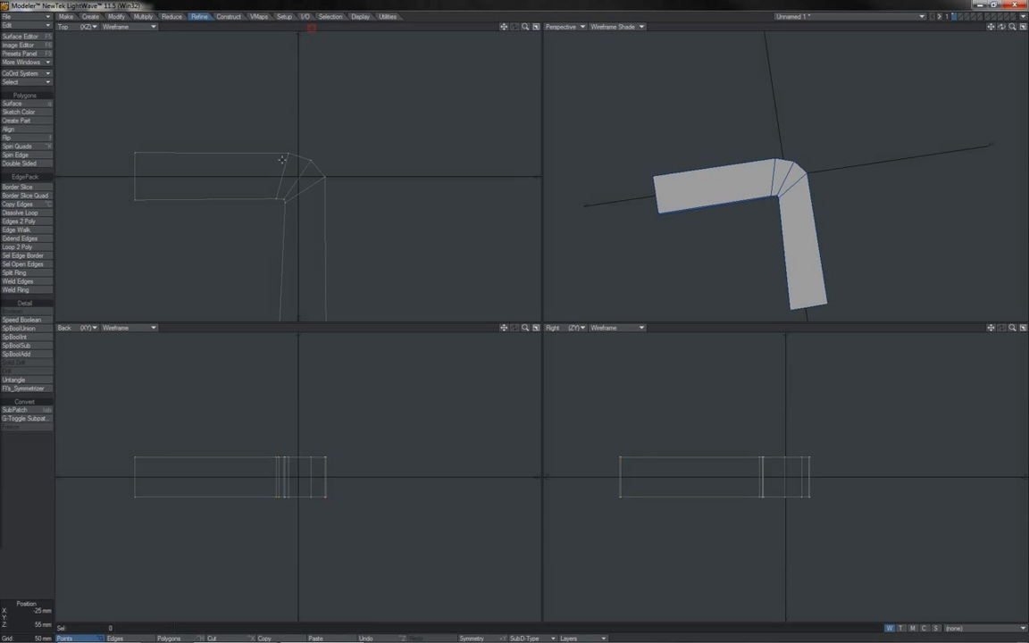
{"action": "mouse_move", "coordinate": [259, 167]}
{"action": "right_mouse_down"}
{"action": "mouse_move", "coordinate": [246, 169]}
{"action": "mouse_move", "coordinate": [263, 203]}
{"action": "mouse_move", "coordinate": [268, 170]}
{"action": "right_mouse_up"}
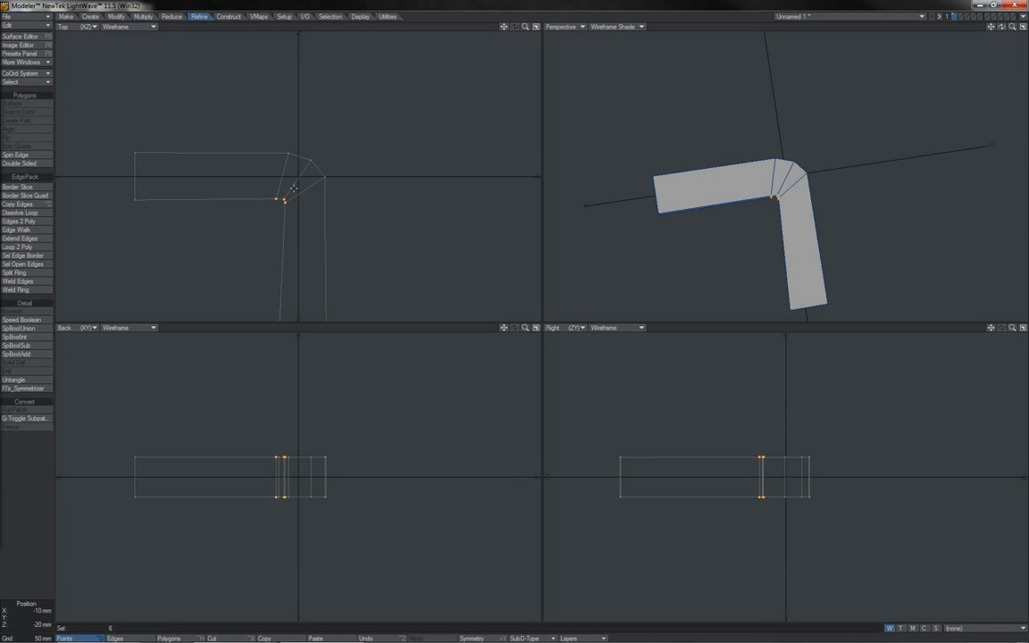
{"action": "key", "text": "t"}
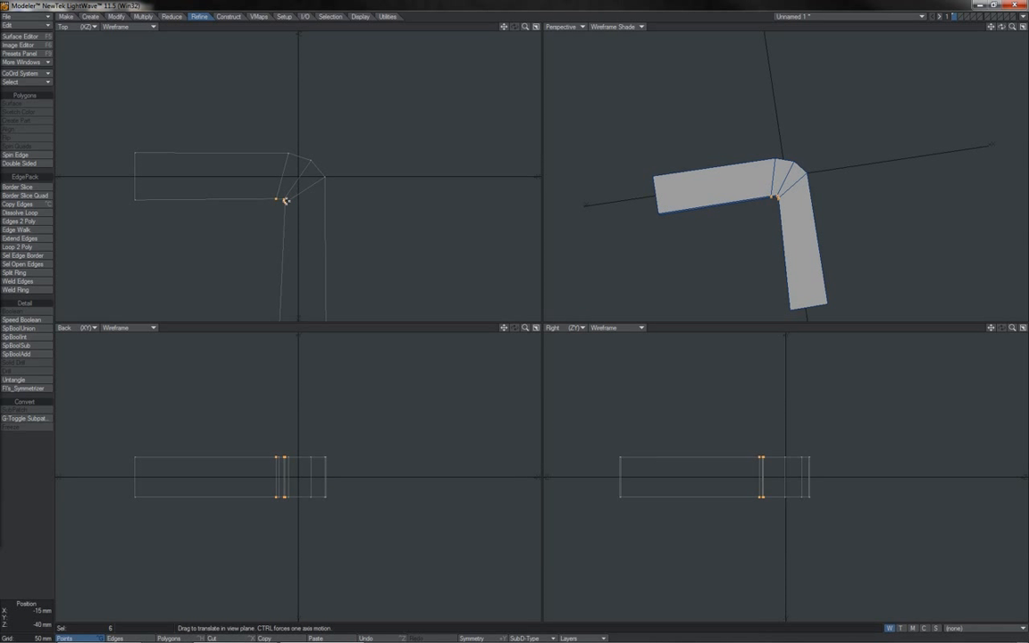
{"action": "mouse_move", "coordinate": [284, 202]}
{"action": "left_mouse_down"}
{"action": "mouse_move", "coordinate": [285, 213]}
{"action": "mouse_move", "coordinate": [268, 198]}
{"action": "mouse_move", "coordinate": [283, 200]}
{"action": "left_mouse_up"}
{"action": "key", "text": "ctrl+z"}
{"action": "key", "text": "ctrl+z"}
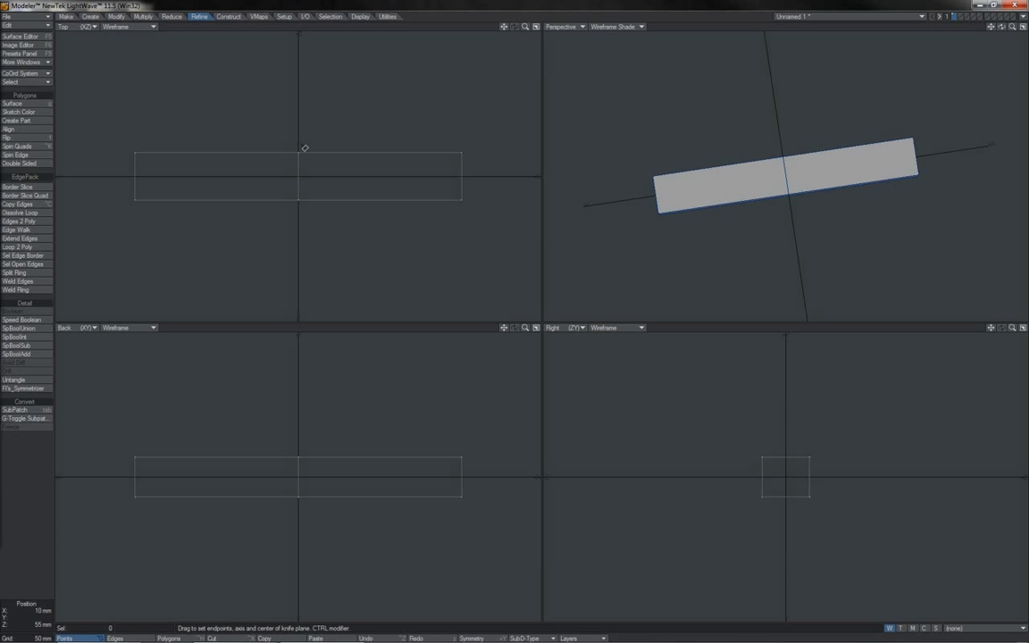
Knife two slanted cuts flanking the centre cut in the Top view, close together at the back edge and wider at the front.
{"action": "left_click_drag", "start_coordinate": [307, 148], "coordinate": [322, 209]}
{"action": "key", "text": "space"}
{"action": "key", "text": "shift+k"}
{"action": "left_click_drag", "start_coordinate": [292, 146], "coordinate": [275, 208]}
{"action": "key", "text": "space"}
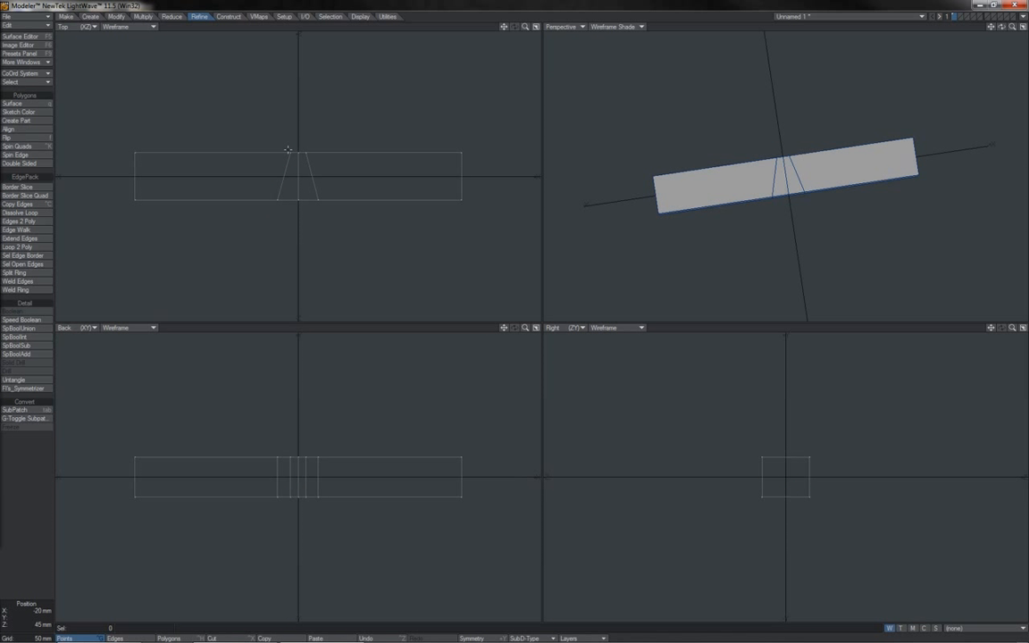
Try bending the fanned joint by rotating the points from the centre cut to the right end around the origin.
{"action": "left_click_drag", "start_coordinate": [291, 152], "coordinate": [304, 153]}
{"action": "left_click", "coordinate": [393, 28]}
{"action": "right_click_drag", "start_coordinate": [296, 125], "coordinate": [291, 199]}
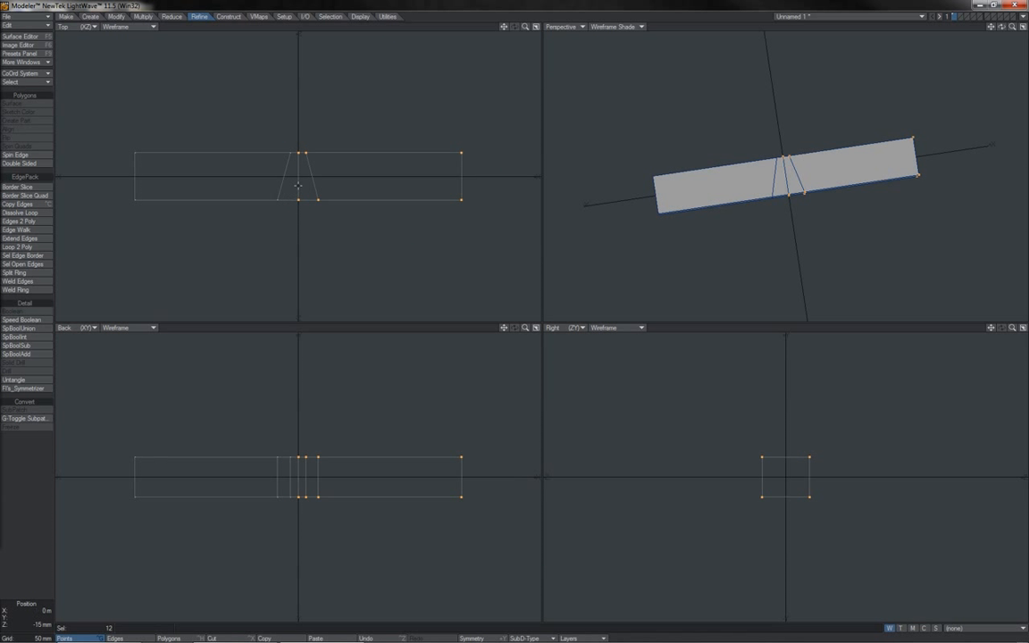
{"action": "key", "text": "y"}
{"action": "left_click_drag", "start_coordinate": [299, 175], "coordinate": [239, 175]}
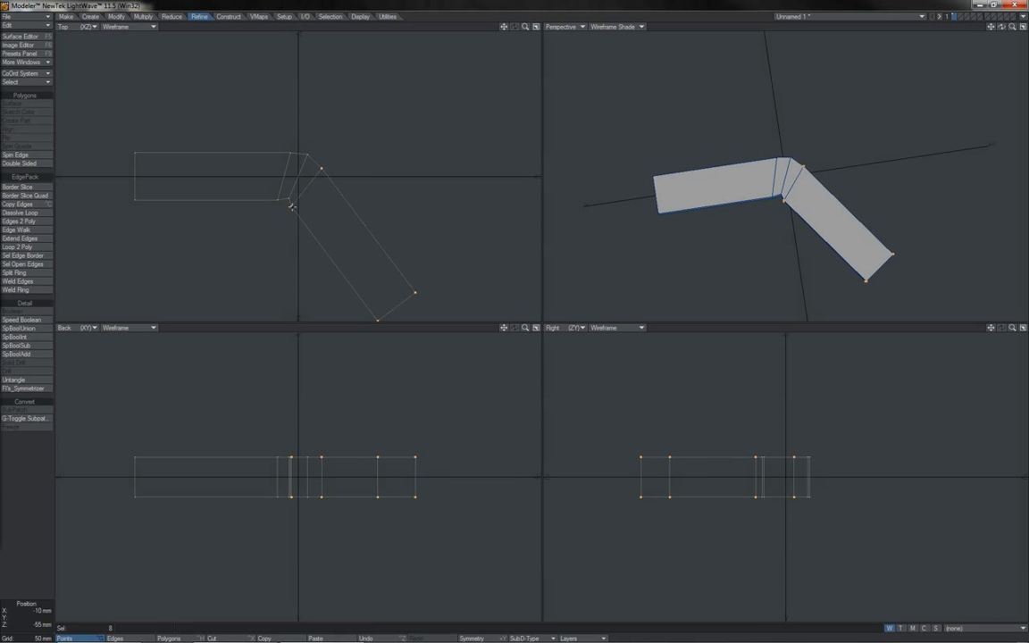
Try completing the fanned joint's bend by rotating only the free end's points, inspect it from several angles and undo the bend.
{"action": "left_click", "coordinate": [291, 206]}
{"action": "left_click", "coordinate": [321, 169]}
{"action": "key", "text": "y"}
{"action": "left_click_drag", "start_coordinate": [298, 178], "coordinate": [268, 177]}
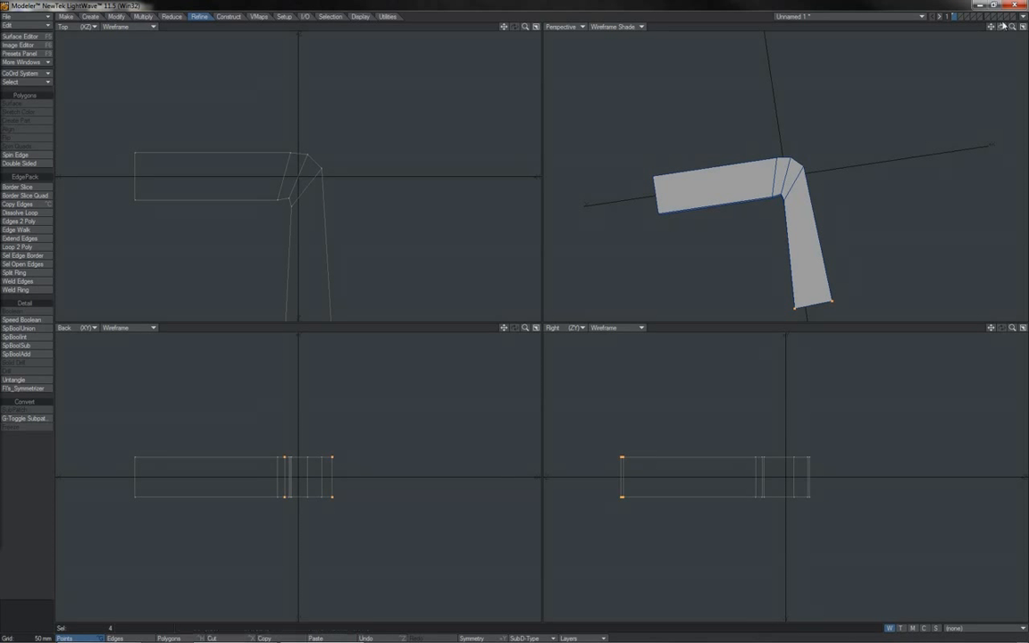
{"action": "left_click_drag", "start_coordinate": [1001, 27], "coordinate": [992, 62]}
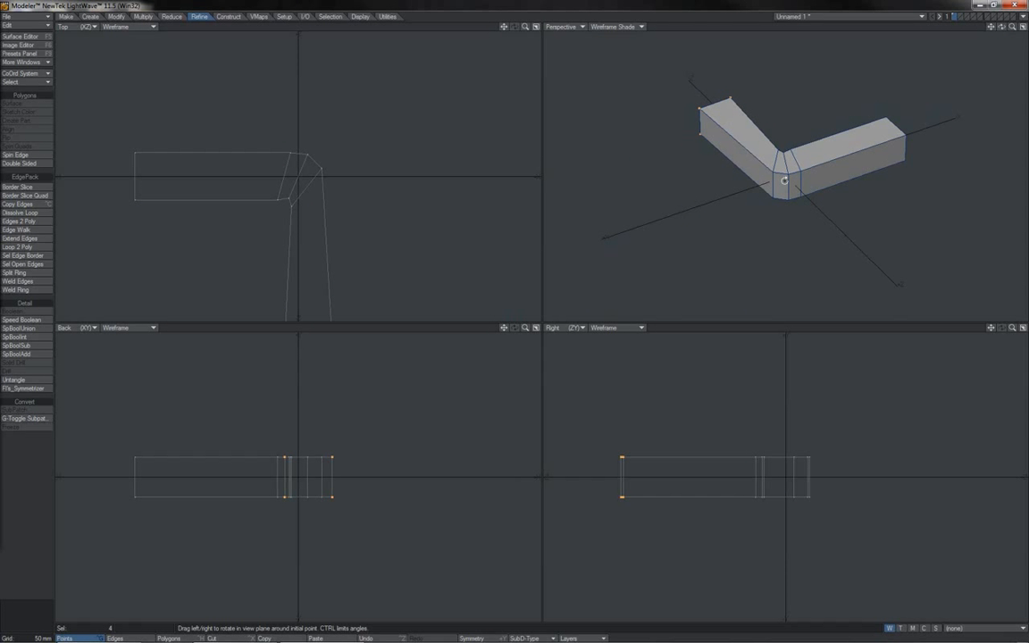
{"action": "left_click_drag", "start_coordinate": [1001, 28], "coordinate": [903, 27]}
{"action": "left_click_drag", "start_coordinate": [487, 186], "coordinate": [427, 177]}
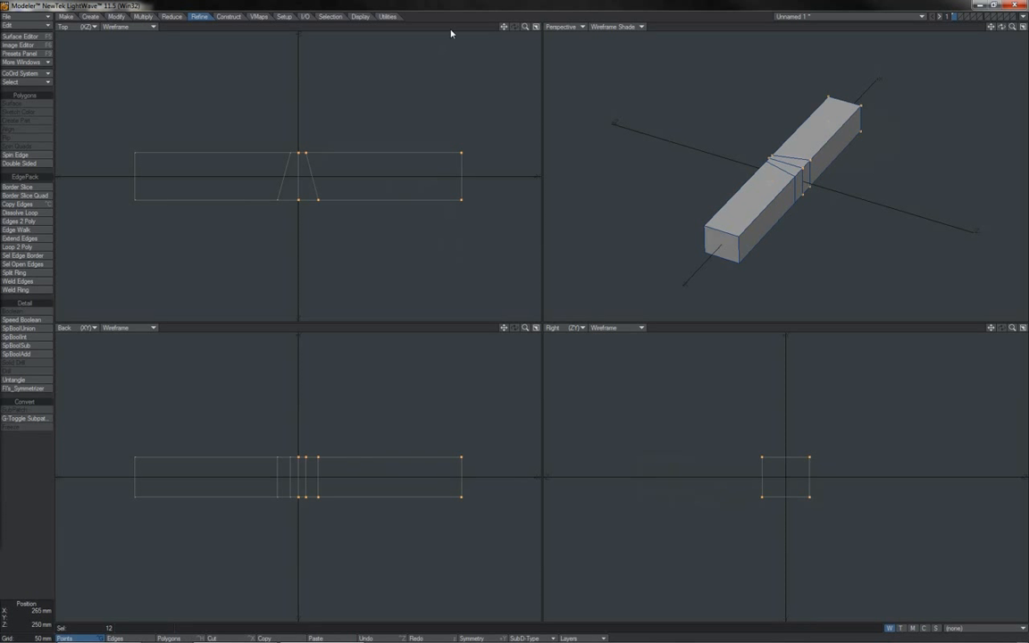
Select the edges beside the centre cut on the back and front of the joint and apply Border Slice.
{"action": "key", "text": "slash"}
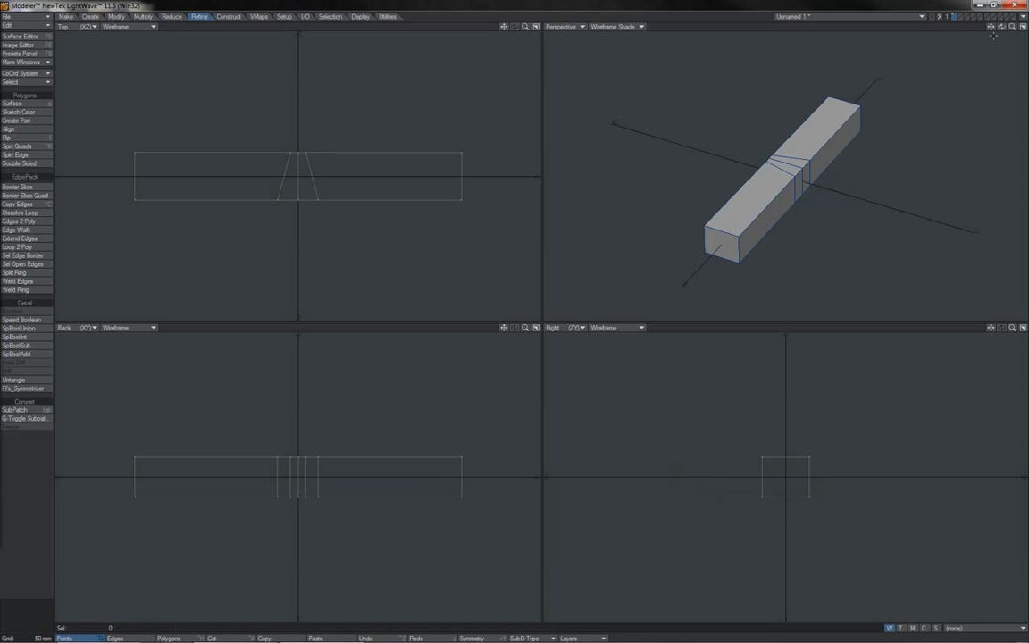
{"action": "mouse_move", "coordinate": [1011, 26]}
{"action": "left_mouse_down"}
{"action": "mouse_move", "coordinate": [1025, 27]}
{"action": "mouse_move", "coordinate": [925, 40]}
{"action": "mouse_move", "coordinate": [1018, 29]}
{"action": "left_mouse_up"}
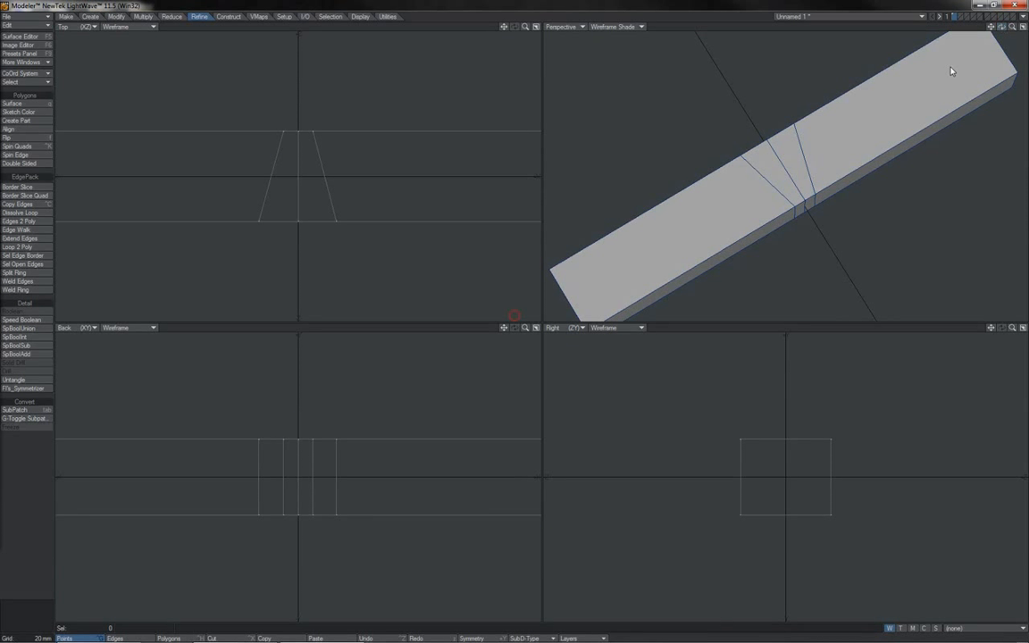
{"action": "key", "text": "ctrl+h"}
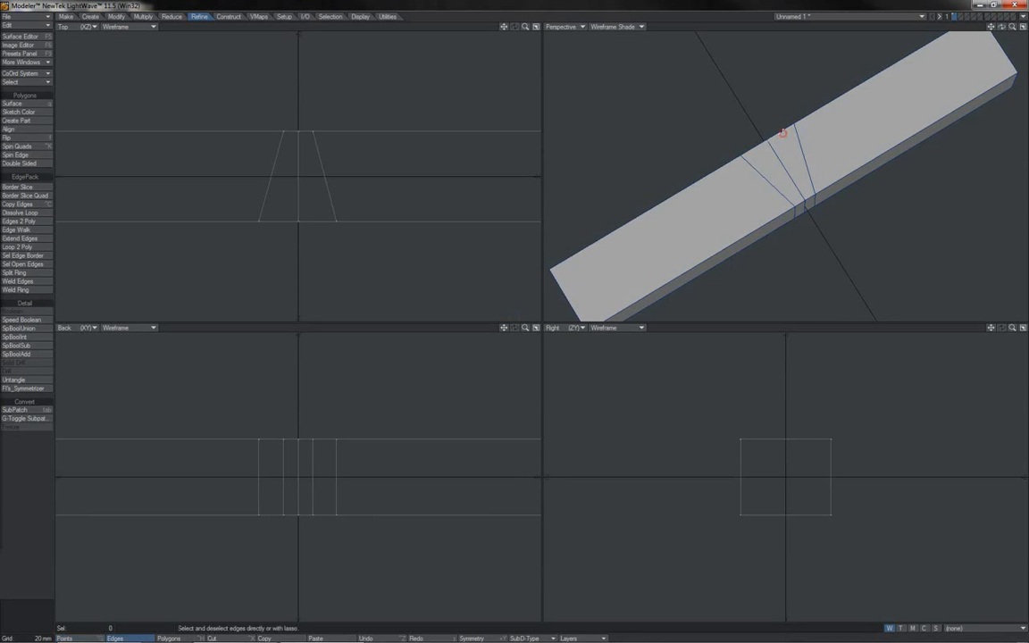
{"action": "left_click", "coordinate": [782, 131]}
{"action": "left_click", "coordinate": [780, 133]}
{"action": "left_click", "coordinate": [810, 198]}
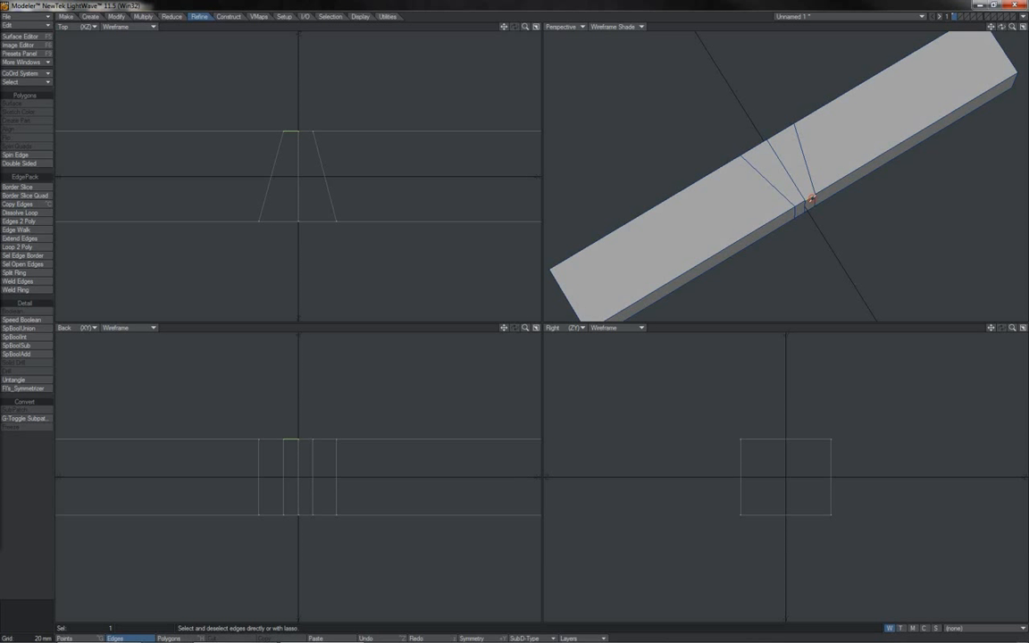
{"action": "left_click", "coordinate": [811, 197]}
{"action": "left_click", "coordinate": [18, 187]}
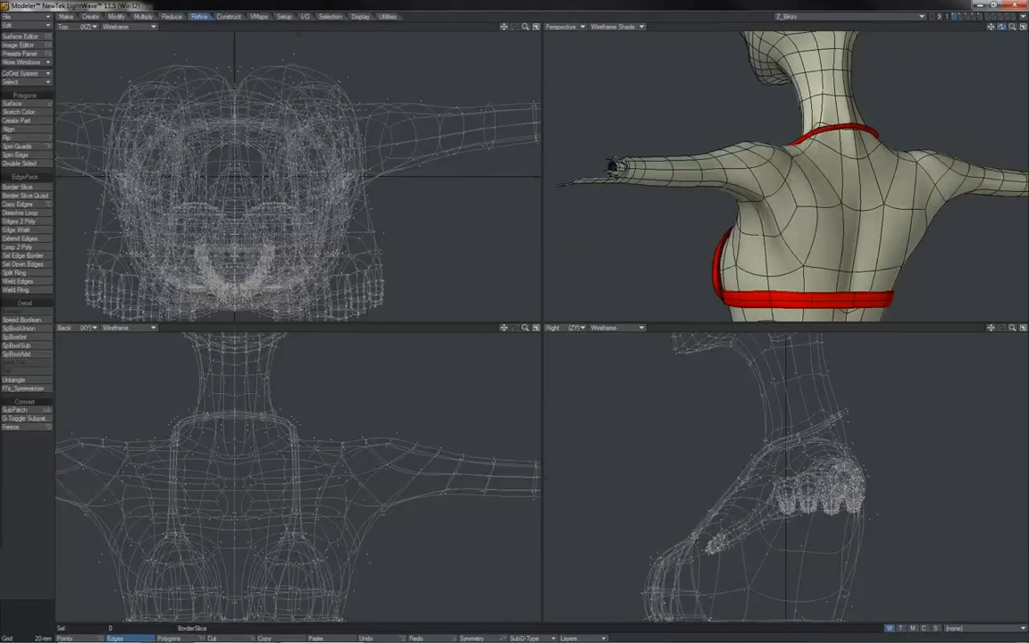
Examine the selected edge loop around the character model's shoulder from the front.
{"action": "mouse_move", "coordinate": [1001, 27]}
{"action": "left_mouse_down"}
{"action": "mouse_move", "coordinate": [1027, 26]}
{"action": "mouse_move", "coordinate": [1008, 27]}
{"action": "left_mouse_up"}
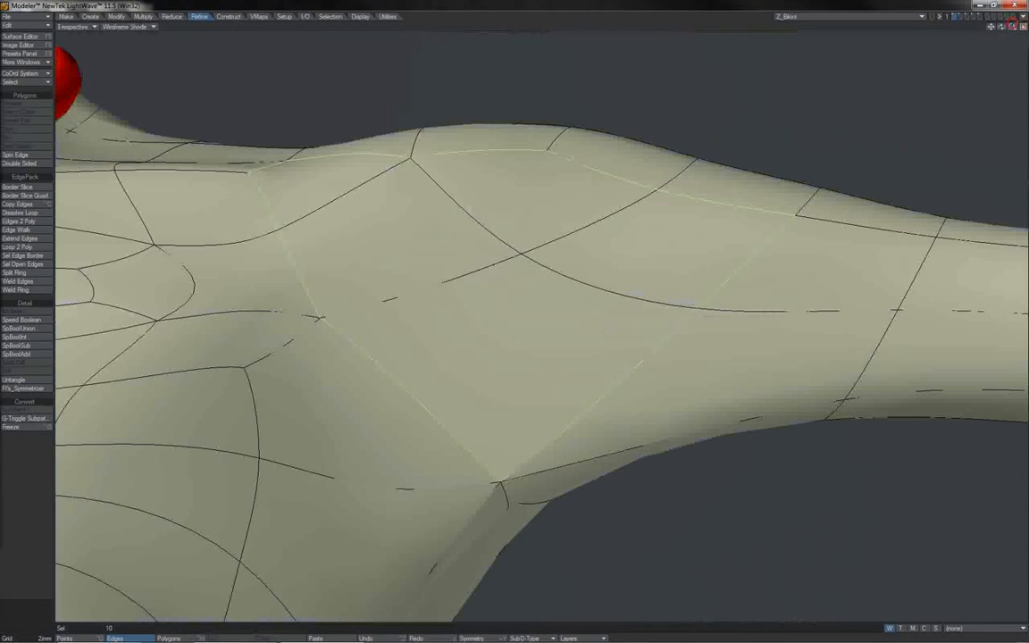
{"action": "left_click_drag", "start_coordinate": [1012, 28], "coordinate": [981, 27]}
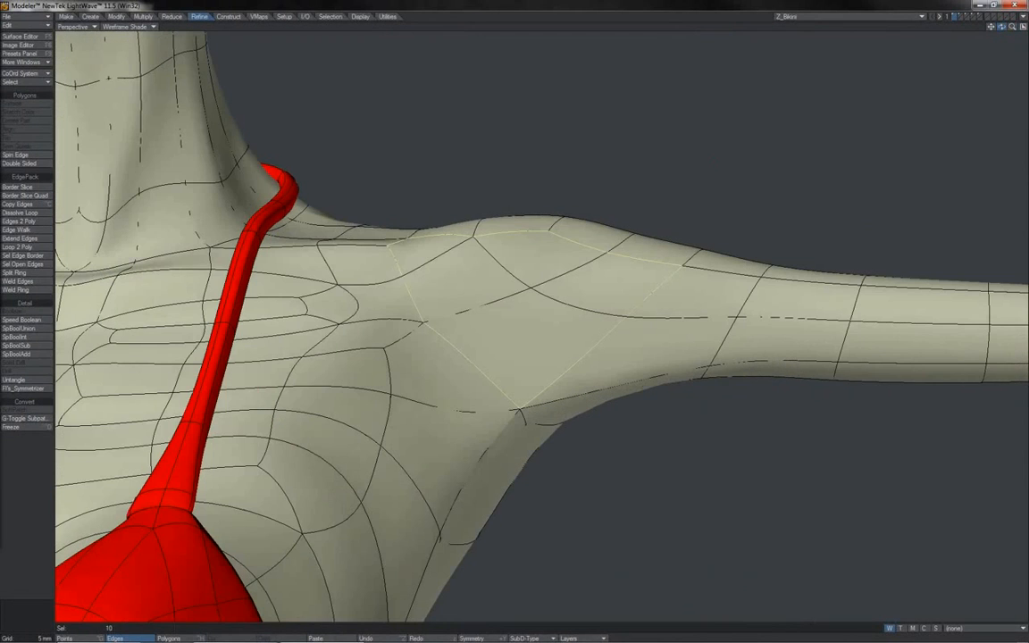
{"action": "left_click_drag", "start_coordinate": [1001, 27], "coordinate": [1020, 27]}
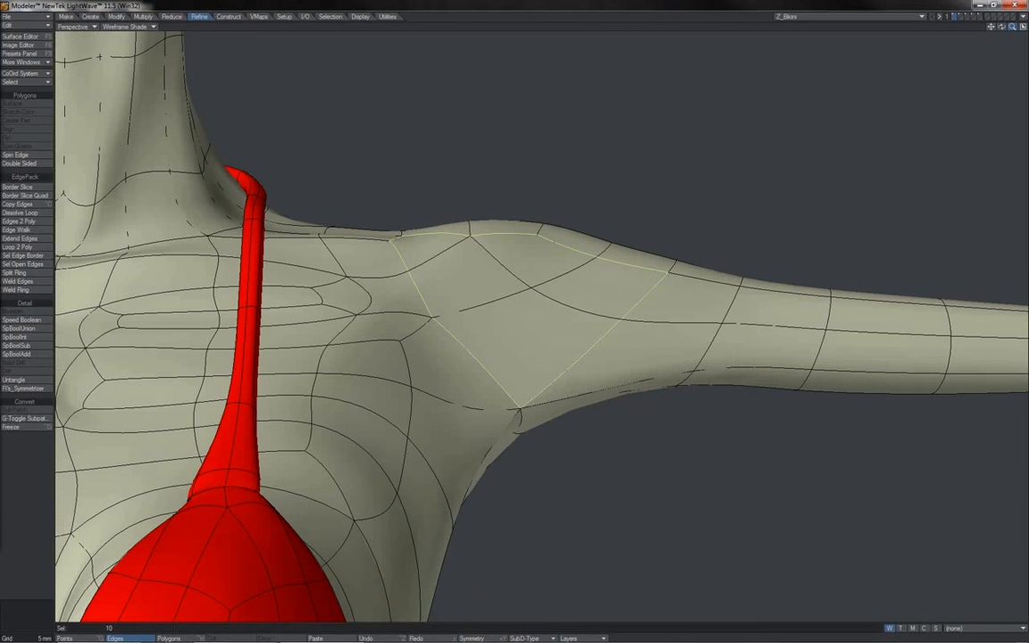
Orbit to the character's shoulder, select a single point on top of it and shift that point slightly.
{"action": "left_click_drag", "start_coordinate": [1012, 27], "coordinate": [977, 33]}
{"action": "left_click", "coordinate": [879, 108]}
{"action": "key", "text": "space"}
{"action": "key", "text": "space"}
{"action": "left_click", "coordinate": [530, 289]}
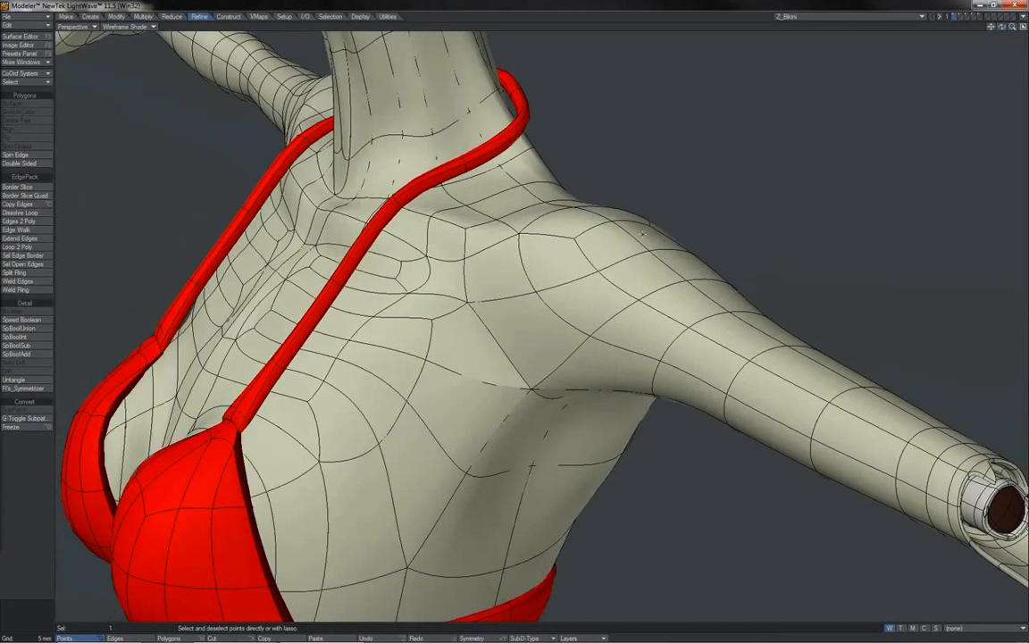
{"action": "key", "text": "t"}
{"action": "mouse_move", "coordinate": [576, 276]}
{"action": "left_mouse_down"}
{"action": "mouse_move", "coordinate": [596, 280]}
{"action": "mouse_move", "coordinate": [576, 277]}
{"action": "left_mouse_up"}
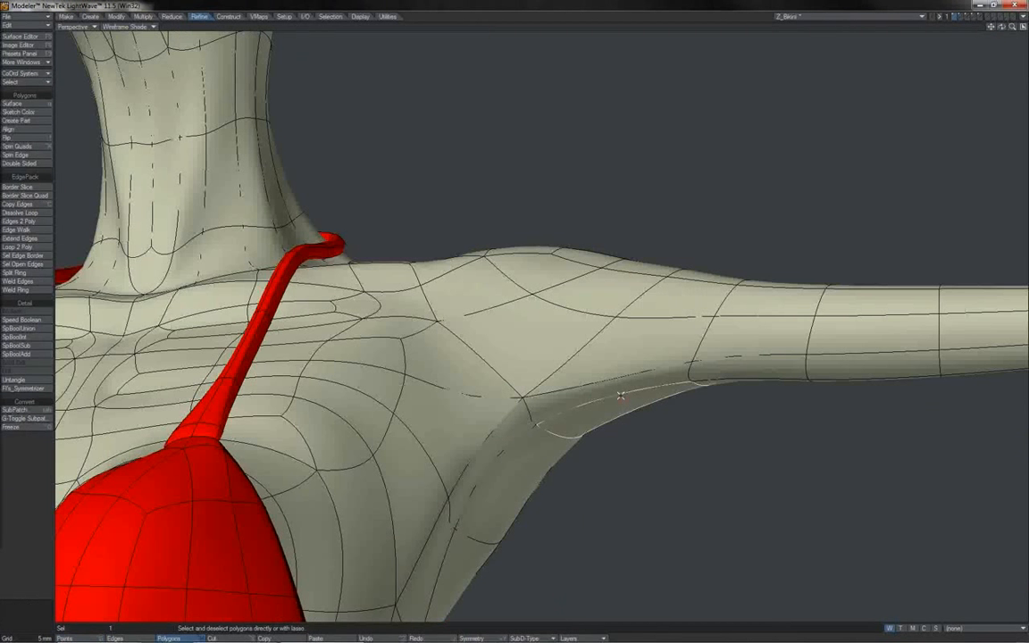
Mark the polygons on the underside of the arm and at the armpit to point out the underarm spacing.
{"action": "left_click", "coordinate": [618, 395]}
{"action": "left_click", "coordinate": [538, 451]}
{"action": "left_click", "coordinate": [521, 431]}
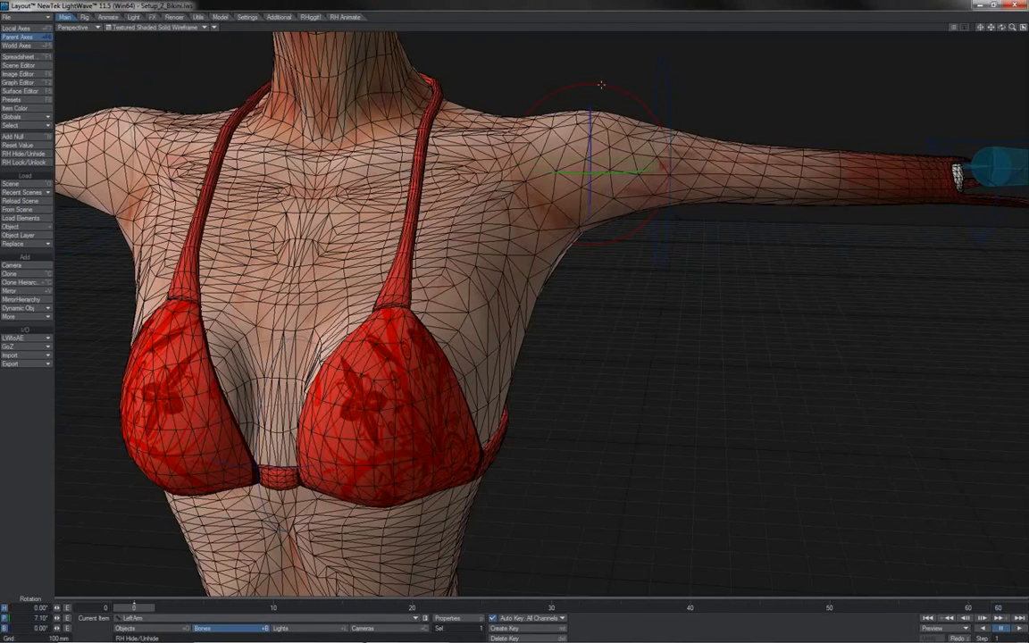
Switch to Layout, rotate the LeftArm bone and bring the arm down to test the shoulder's deformation from above.
{"action": "left_click_drag", "start_coordinate": [601, 85], "coordinate": [664, 134]}
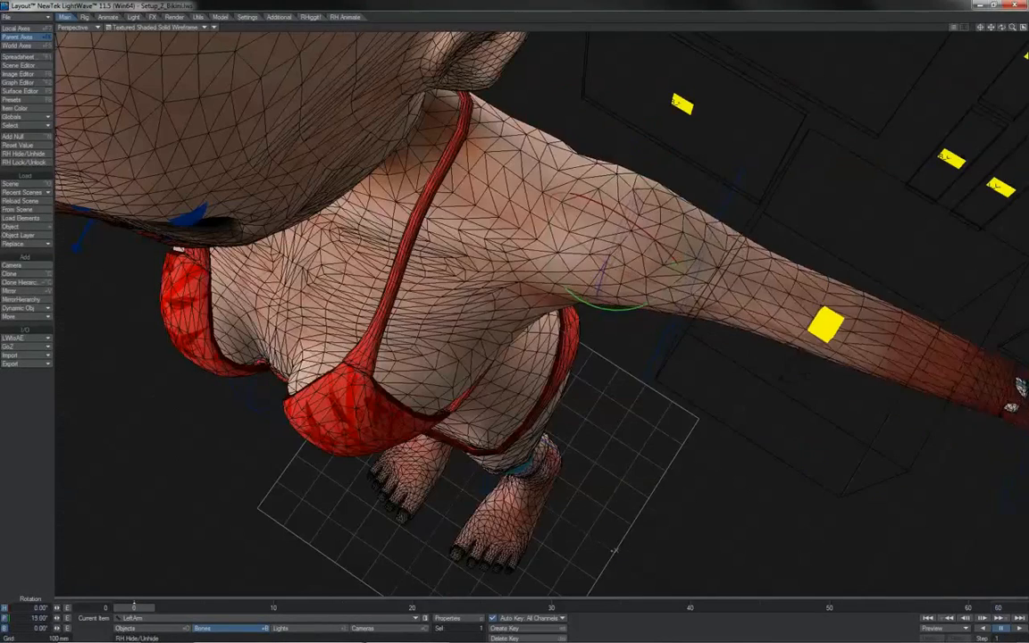
{"action": "left_click_drag", "start_coordinate": [676, 275], "coordinate": [613, 551]}
{"action": "left_click_drag", "start_coordinate": [586, 293], "coordinate": [601, 303]}
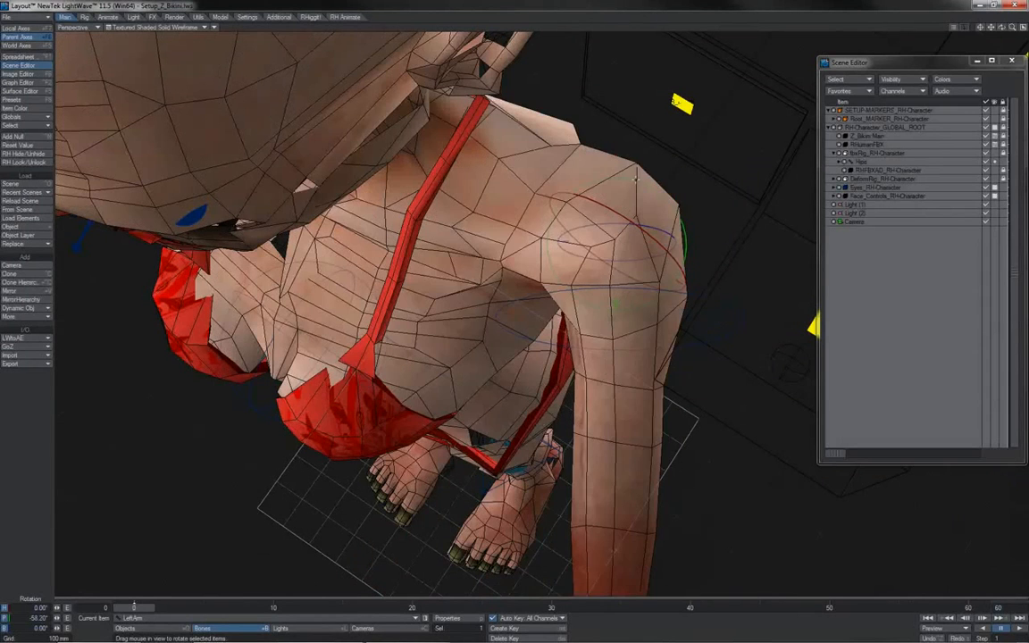
{"action": "left_click_drag", "start_coordinate": [615, 551], "coordinate": [615, 549]}
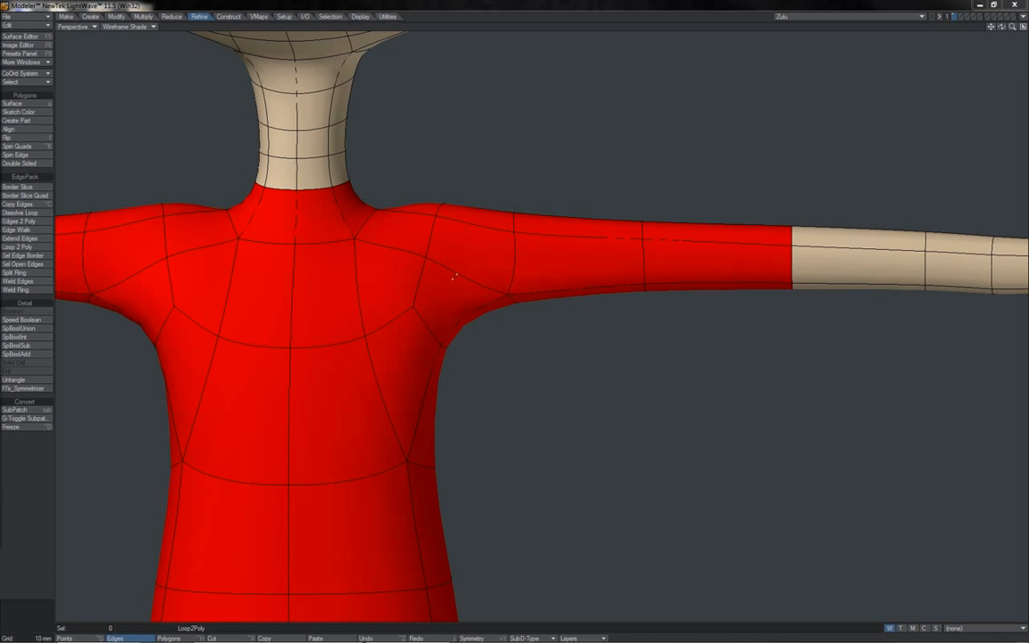
Try Border Slice on the red-shirted Zulu model in Modeler, clear the shoulder edge loop and inspect the shoulder from several angles.
{"action": "left_click", "coordinate": [19, 188]}
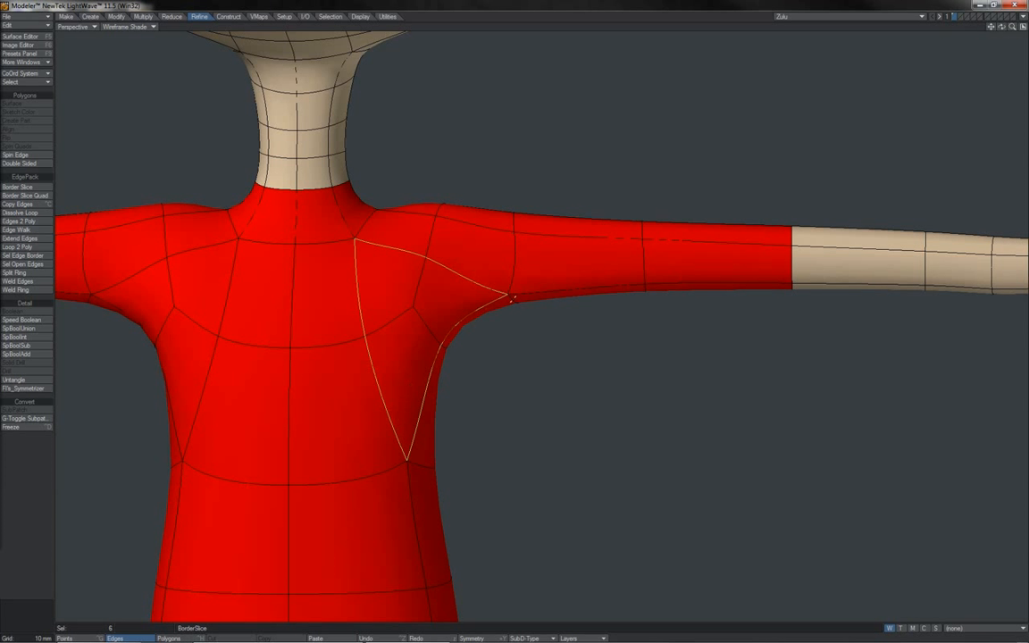
{"action": "key", "text": "slash"}
{"action": "left_click_drag", "start_coordinate": [1003, 29], "coordinate": [877, 54]}
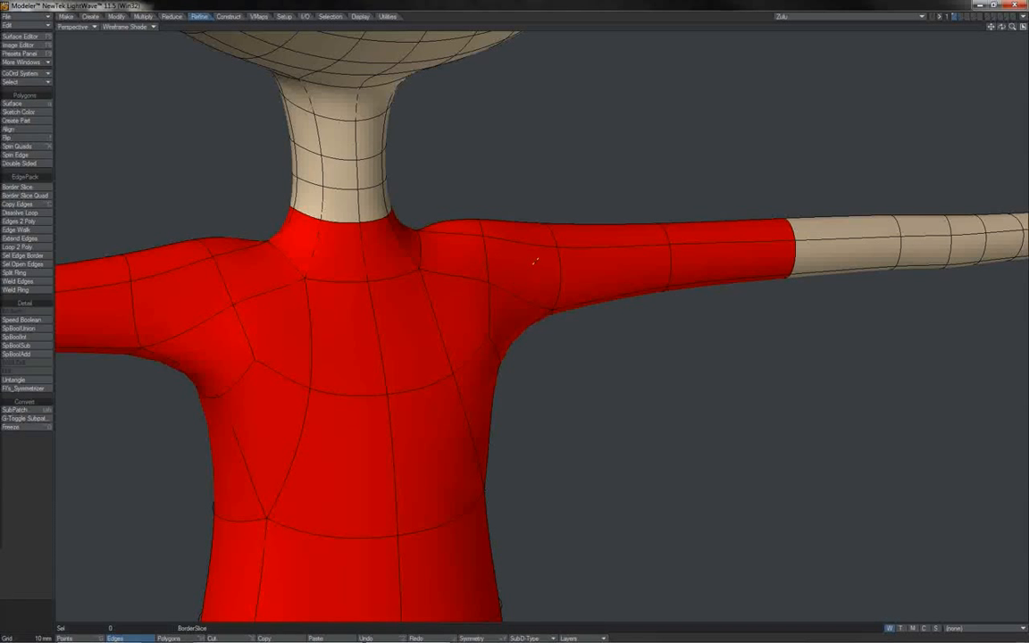
{"action": "left_click_drag", "start_coordinate": [501, 292], "coordinate": [518, 36], "text": "alt+shift"}
{"action": "left_click_drag", "start_coordinate": [990, 27], "coordinate": [901, 37]}
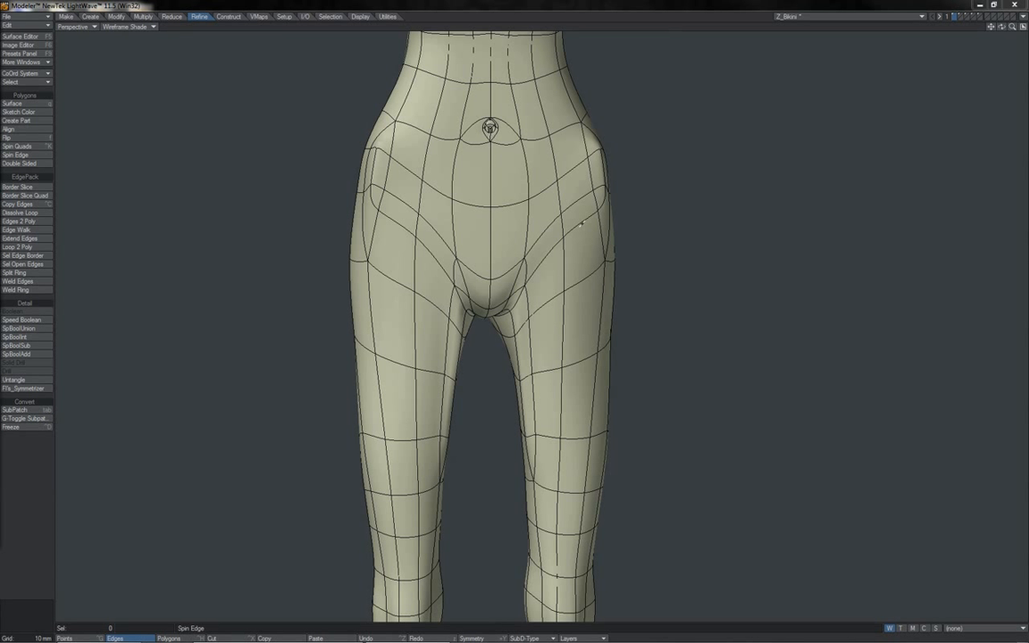
Select the edge loop running along the hip creases on the front of the Z_Bikini model and clear it.
{"action": "left_click", "coordinate": [580, 223]}
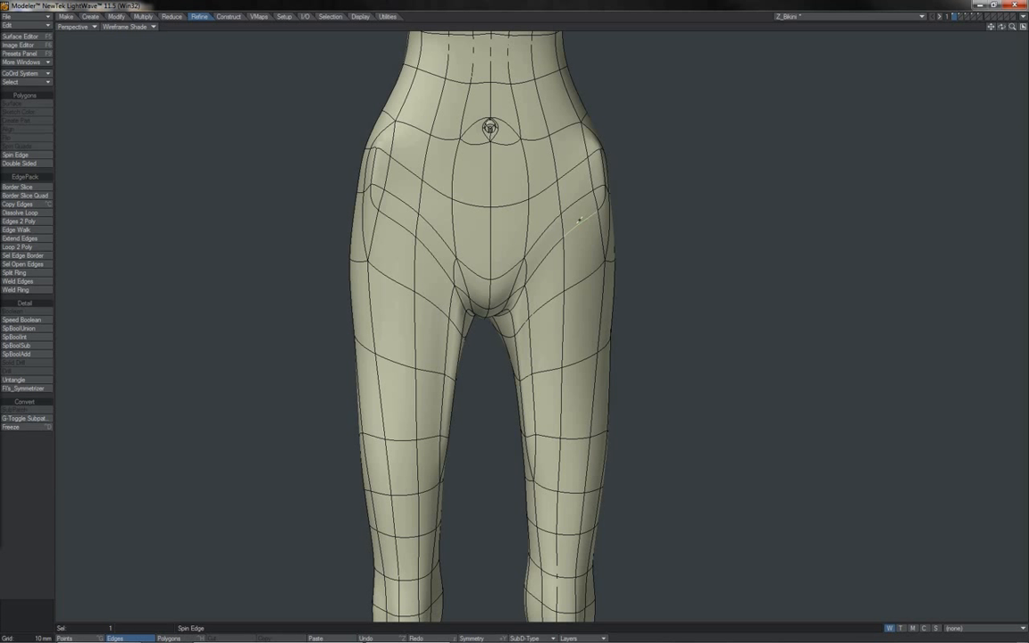
{"action": "left_click", "coordinate": [548, 247], "text": "shift"}
{"action": "key", "text": "l"}
{"action": "left_click", "coordinate": [374, 204], "text": "shift"}
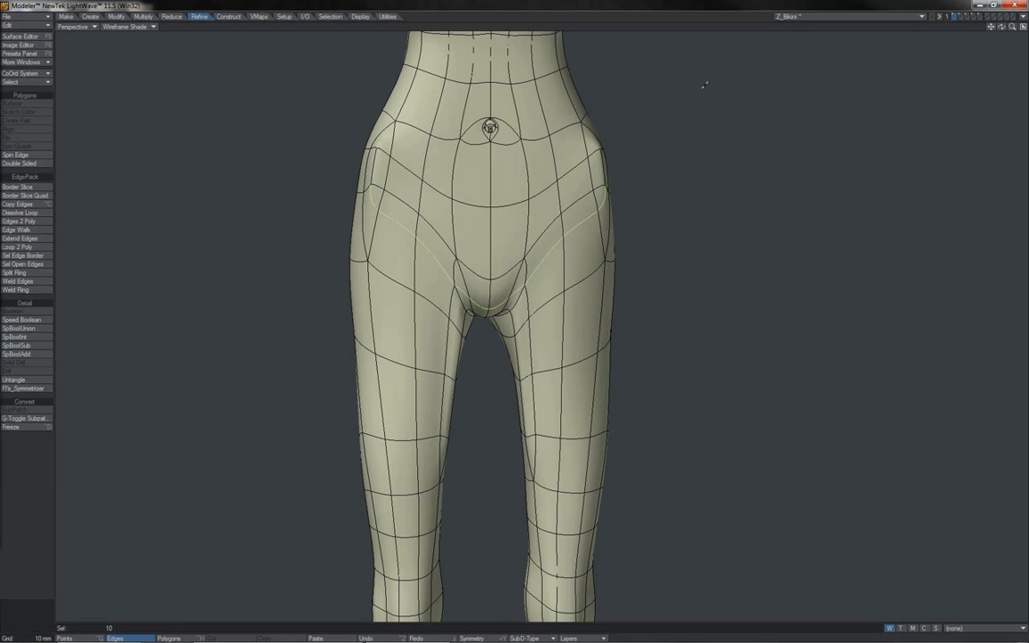
{"action": "left_click", "coordinate": [718, 30]}
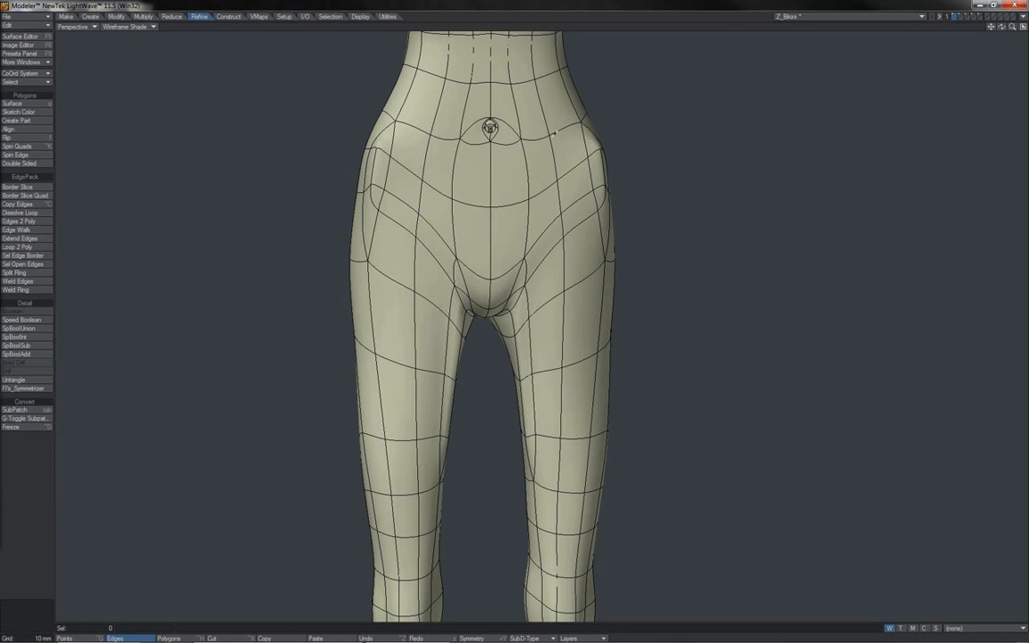
Highlight and clear the edges crossing the upper hip, at navel level and on the row below.
{"action": "left_click", "coordinate": [539, 136]}
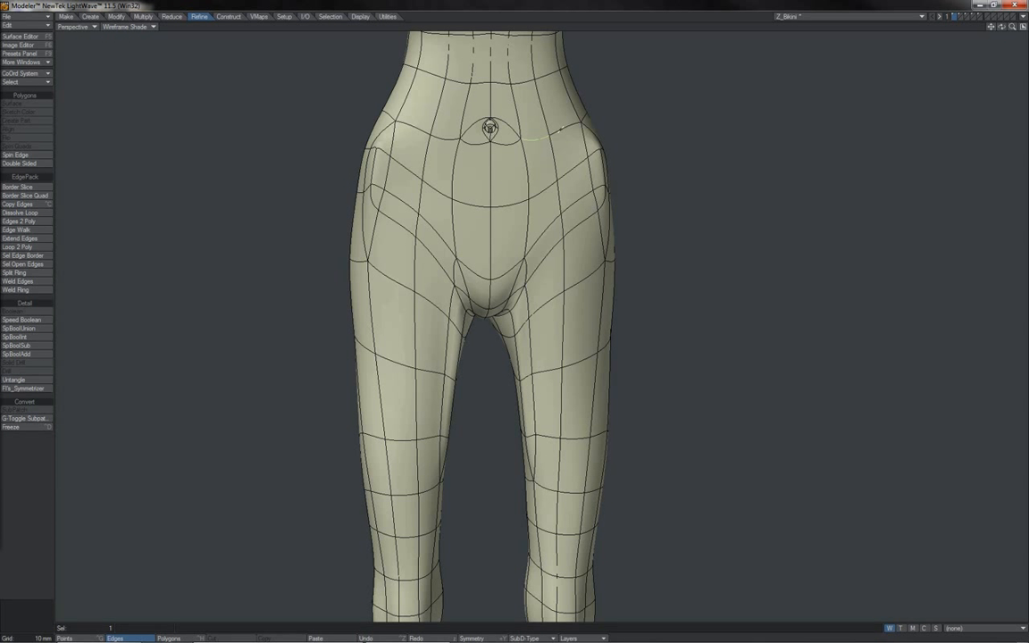
{"action": "left_click", "coordinate": [554, 132]}
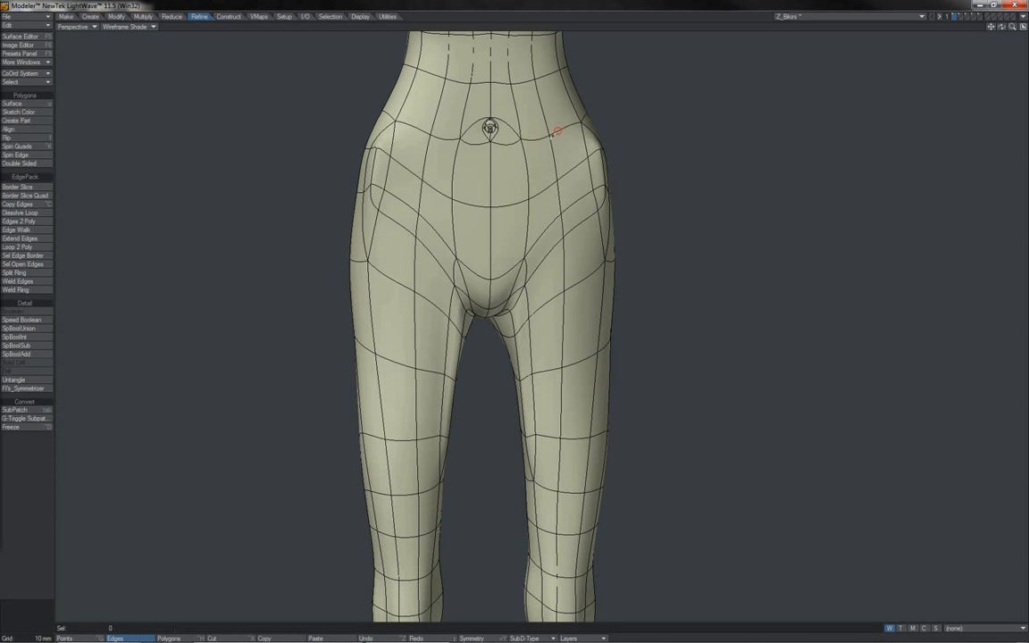
{"action": "left_click", "coordinate": [546, 186]}
{"action": "left_click", "coordinate": [566, 170]}
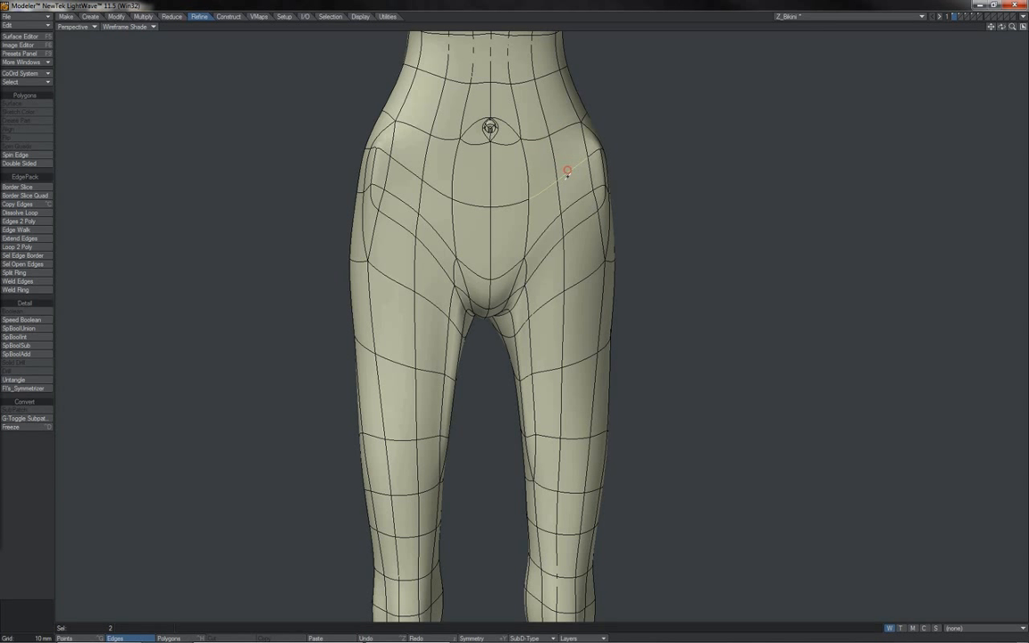
{"action": "left_click", "coordinate": [546, 178]}
{"action": "left_click", "coordinate": [562, 170]}
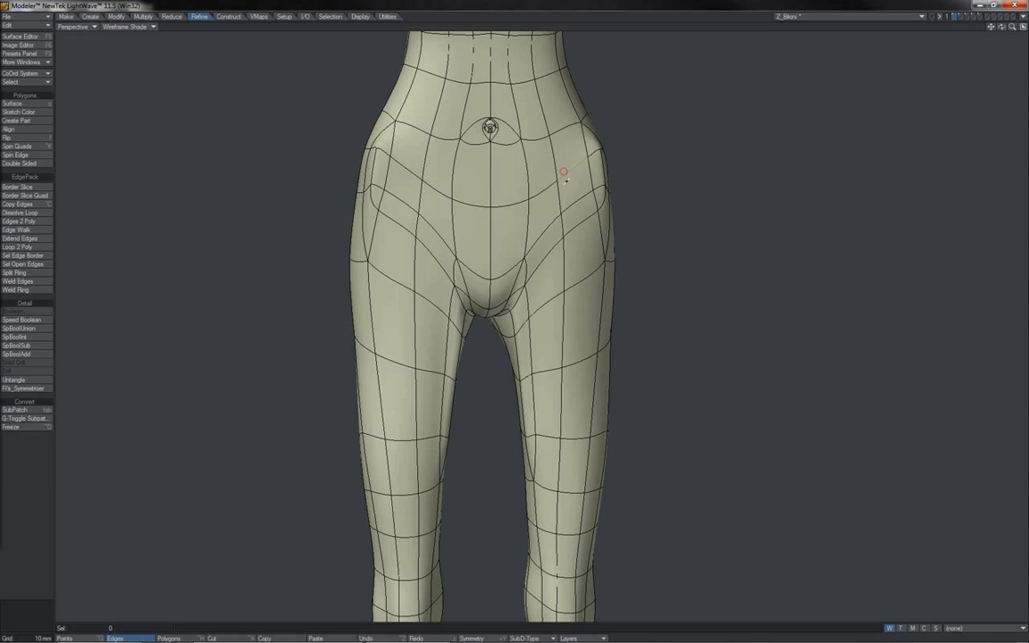
Highlight and clear the edges crossing the hip crease, the upper thigh and the first row down the leg.
{"action": "left_click", "coordinate": [571, 222]}
{"action": "left_click", "coordinate": [546, 253]}
{"action": "left_click", "coordinate": [547, 253]}
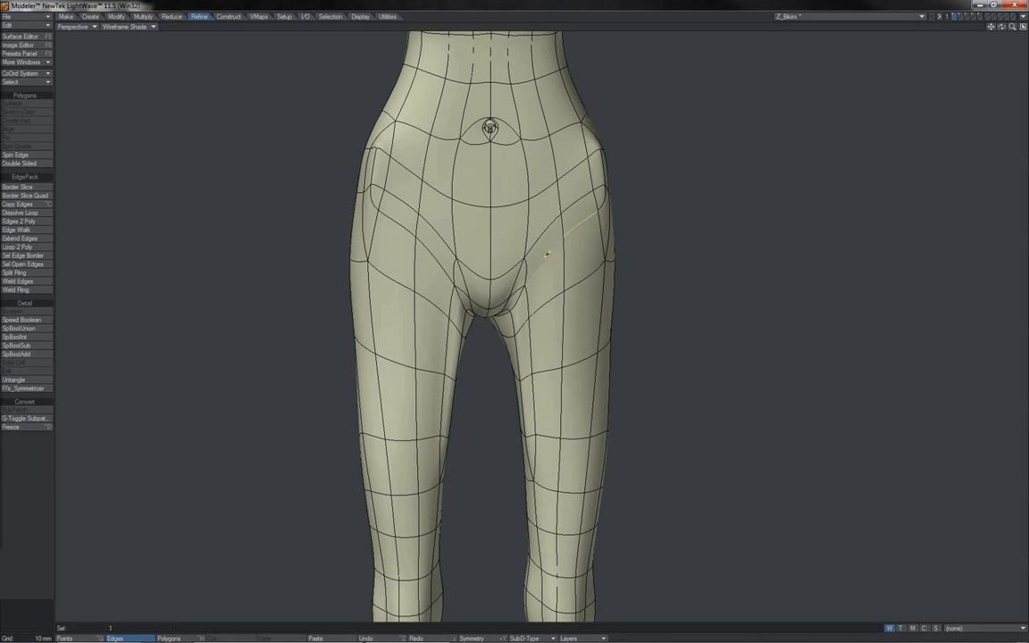
{"action": "left_click", "coordinate": [574, 229]}
{"action": "left_click", "coordinate": [555, 297]}
{"action": "left_click", "coordinate": [580, 287]}
{"action": "left_click", "coordinate": [580, 282]}
{"action": "left_click", "coordinate": [547, 299]}
{"action": "left_click", "coordinate": [546, 369]}
{"action": "left_click", "coordinate": [570, 362]}
{"action": "left_click_drag", "start_coordinate": [573, 364], "coordinate": [545, 370]}
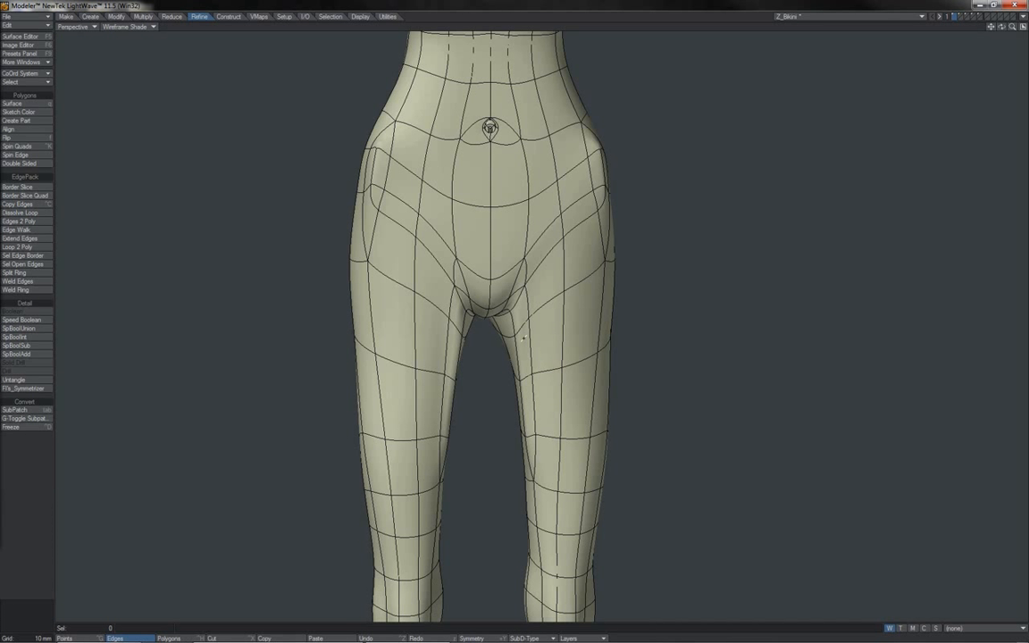
Select polygons at the inner thigh and the outer hip, and orbit the model to compare their spacing.
{"action": "key", "text": "space"}
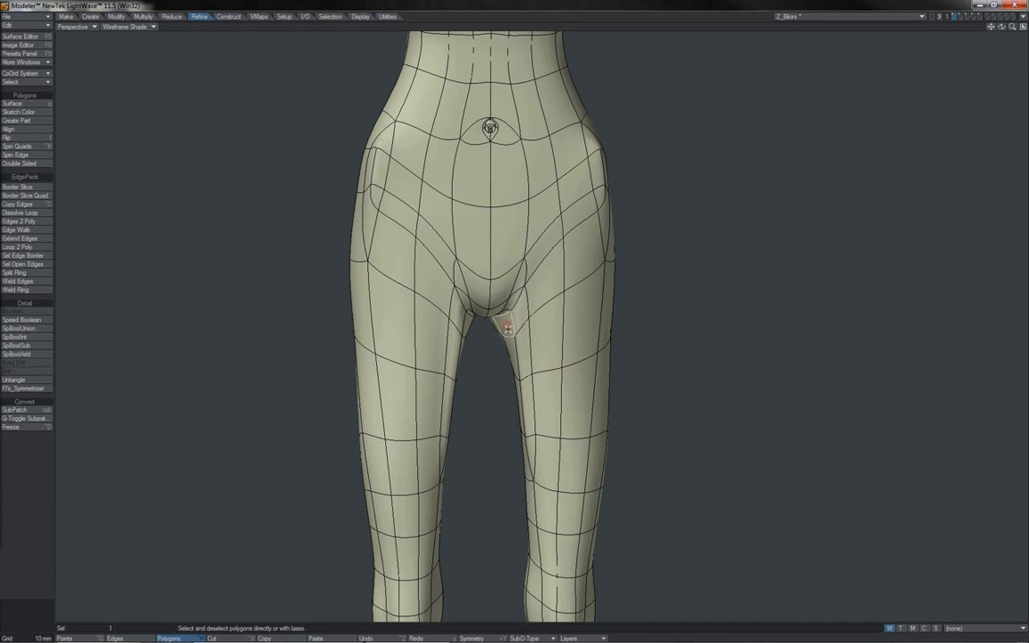
{"action": "left_click_drag", "start_coordinate": [604, 257], "coordinate": [608, 284]}
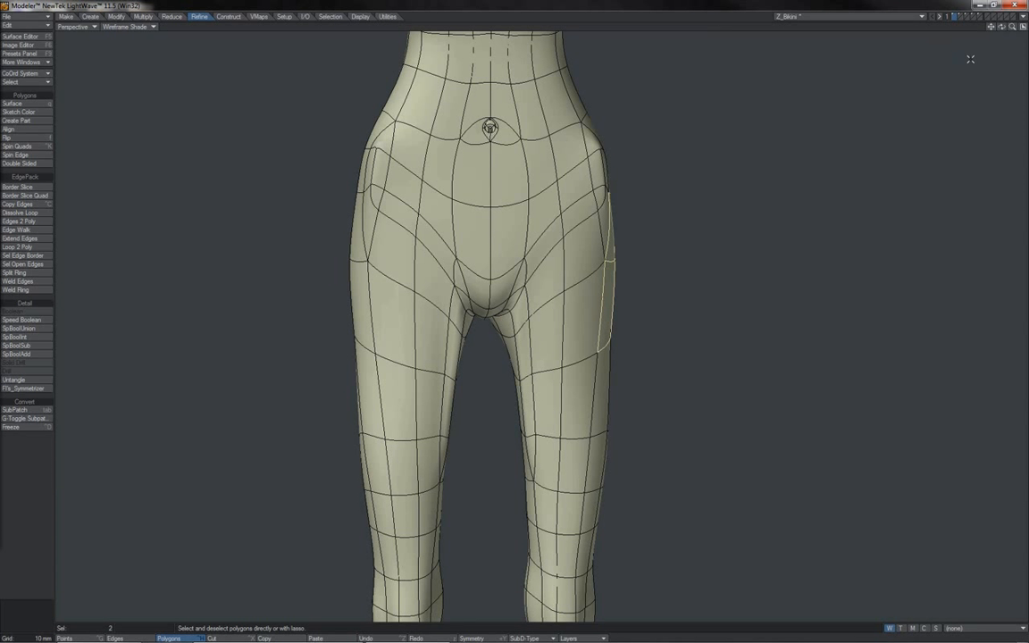
{"action": "left_click_drag", "start_coordinate": [1002, 26], "coordinate": [875, 26]}
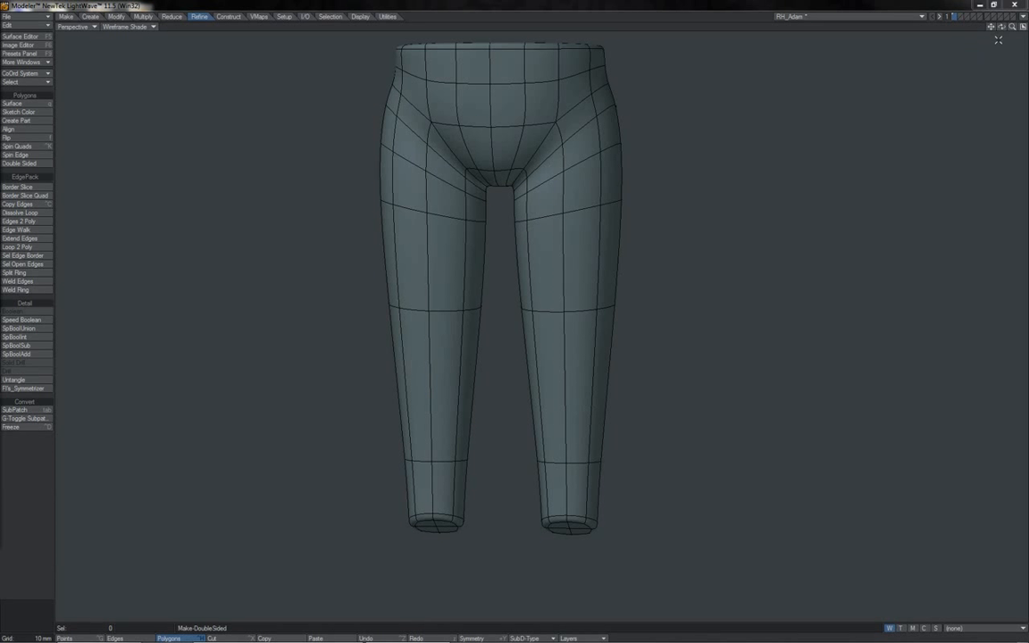
Examine the hip topology of the RH_Adam model by highlighting polygons from the outer hip down to the crotch.
{"action": "mouse_move", "coordinate": [1002, 27]}
{"action": "left_mouse_down"}
{"action": "mouse_move", "coordinate": [925, 28]}
{"action": "mouse_move", "coordinate": [1002, 32]}
{"action": "left_mouse_up"}
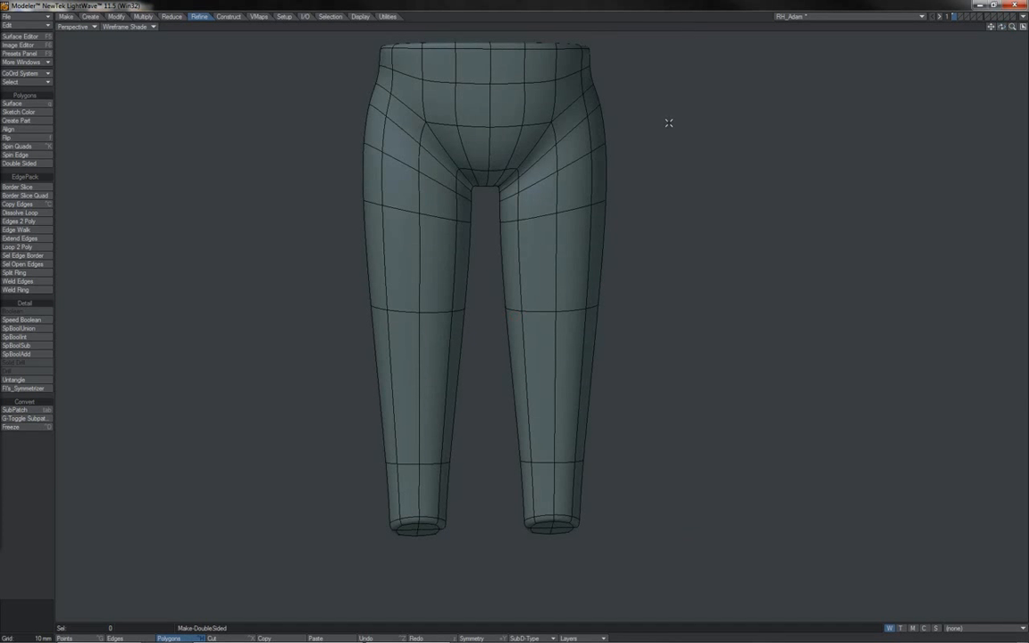
{"action": "left_click", "coordinate": [572, 116]}
{"action": "left_click", "coordinate": [559, 135]}
{"action": "left_click_drag", "start_coordinate": [562, 149], "coordinate": [566, 132]}
{"action": "left_click", "coordinate": [569, 142]}
{"action": "mouse_move", "coordinate": [599, 129]}
{"action": "left_mouse_down"}
{"action": "mouse_move", "coordinate": [593, 104]}
{"action": "mouse_move", "coordinate": [599, 128]}
{"action": "left_mouse_up"}
{"action": "left_click", "coordinate": [515, 178]}
{"action": "left_click", "coordinate": [514, 178]}
Bring the RH_Adam model's upper body into view and inspect its shoulders from the front and behind.
{"action": "left_click_drag", "start_coordinate": [991, 26], "coordinate": [985, 301]}
{"action": "left_click_drag", "start_coordinate": [1002, 27], "coordinate": [674, 52]}
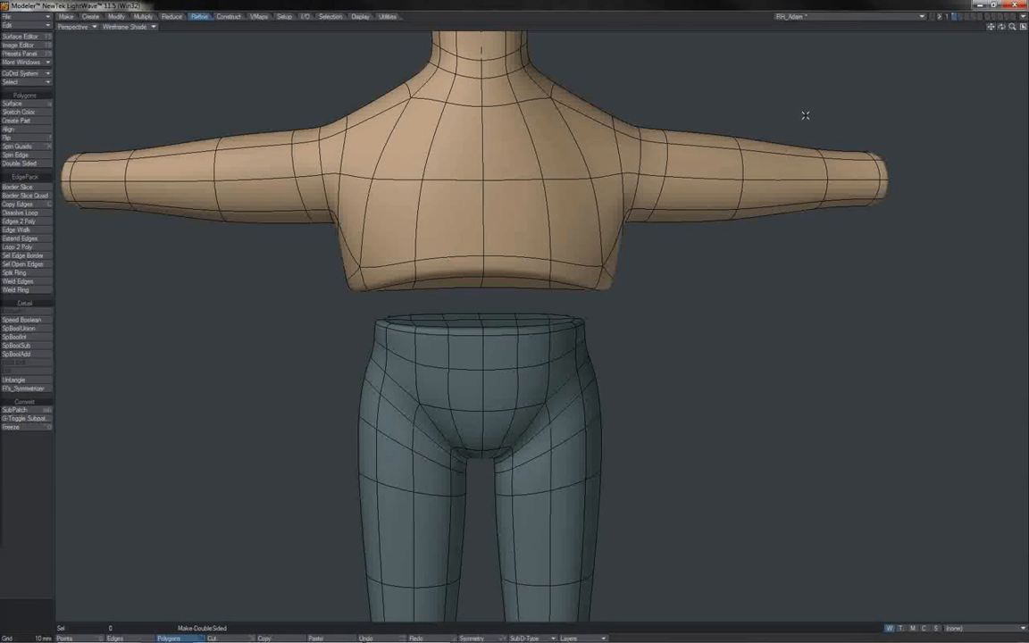
{"action": "left_click_drag", "start_coordinate": [1000, 29], "coordinate": [899, 30]}
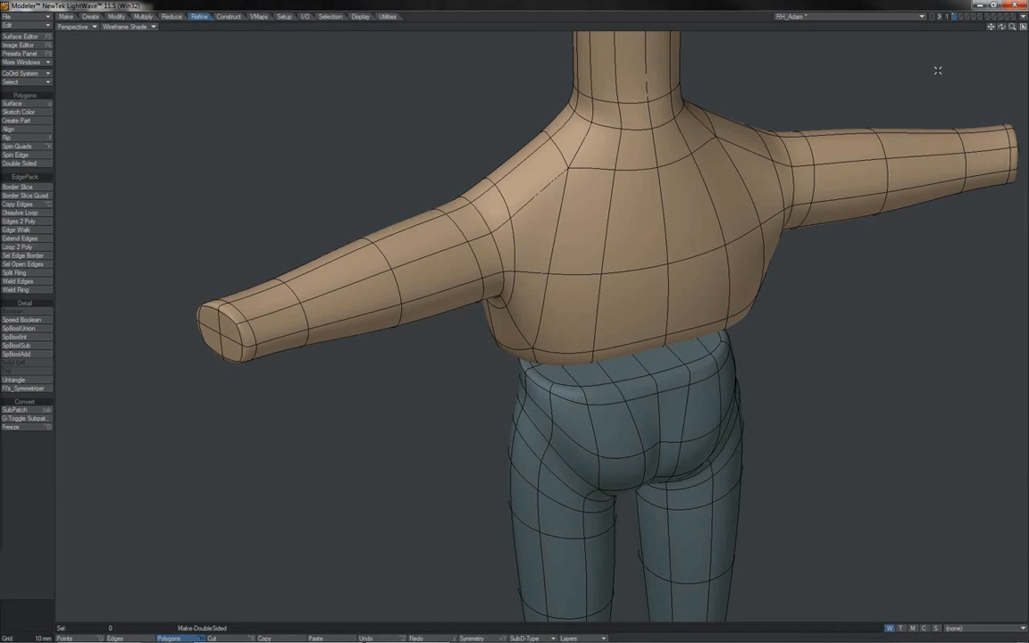
Try moving the two selected underarm polygons about 18 mm outward along the arm, undo the move and clear the selection.
{"action": "left_click_drag", "start_coordinate": [1001, 28], "coordinate": [1026, 30]}
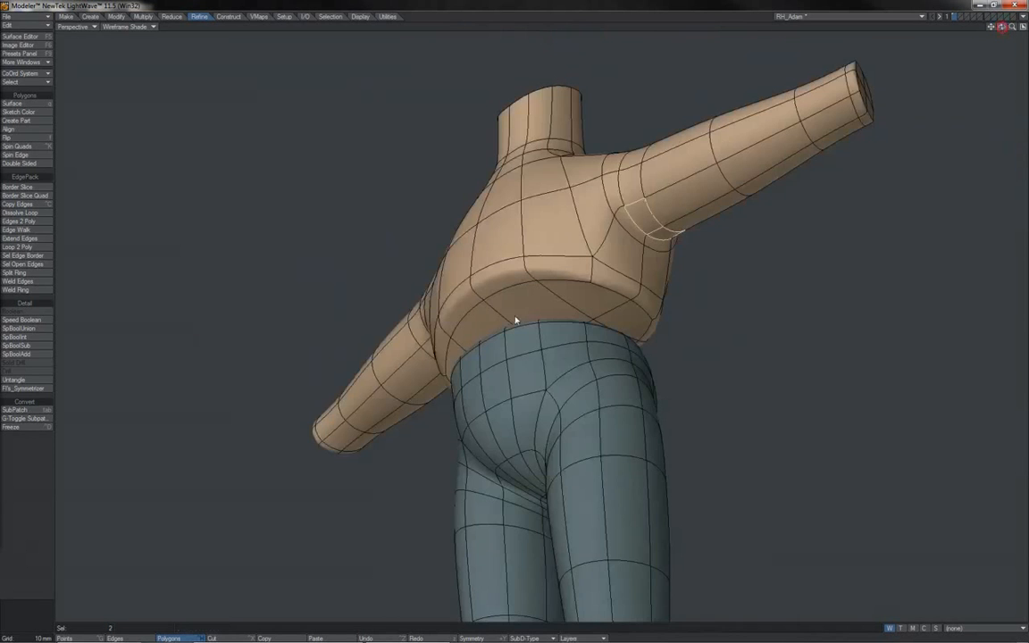
{"action": "left_click_drag", "start_coordinate": [1001, 28], "coordinate": [968, 50]}
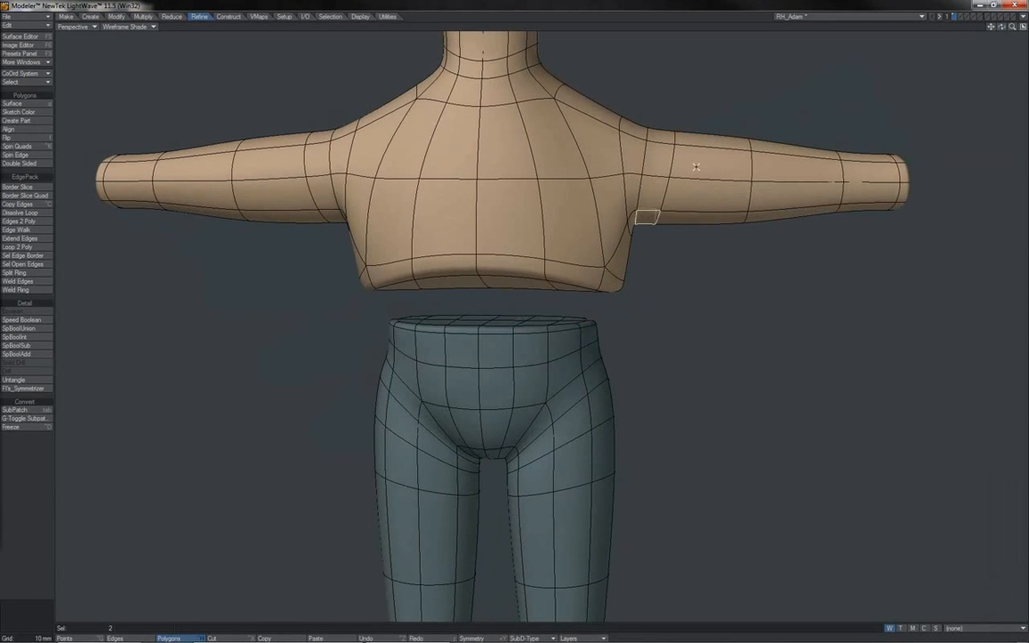
{"action": "key", "text": "t"}
{"action": "left_click_drag", "start_coordinate": [652, 217], "coordinate": [668, 217]}
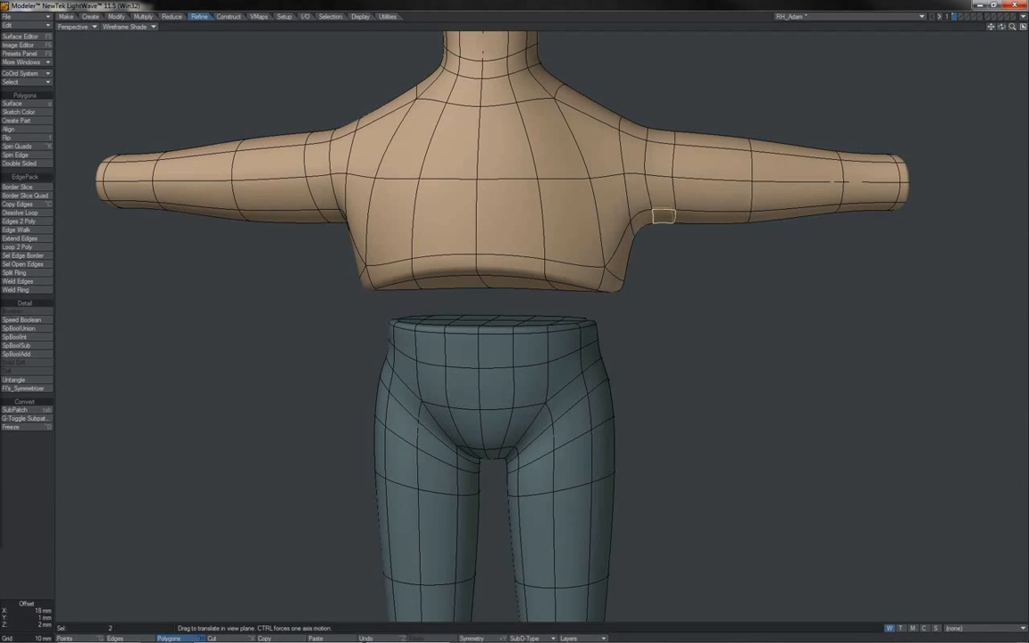
{"action": "key", "text": "u"}
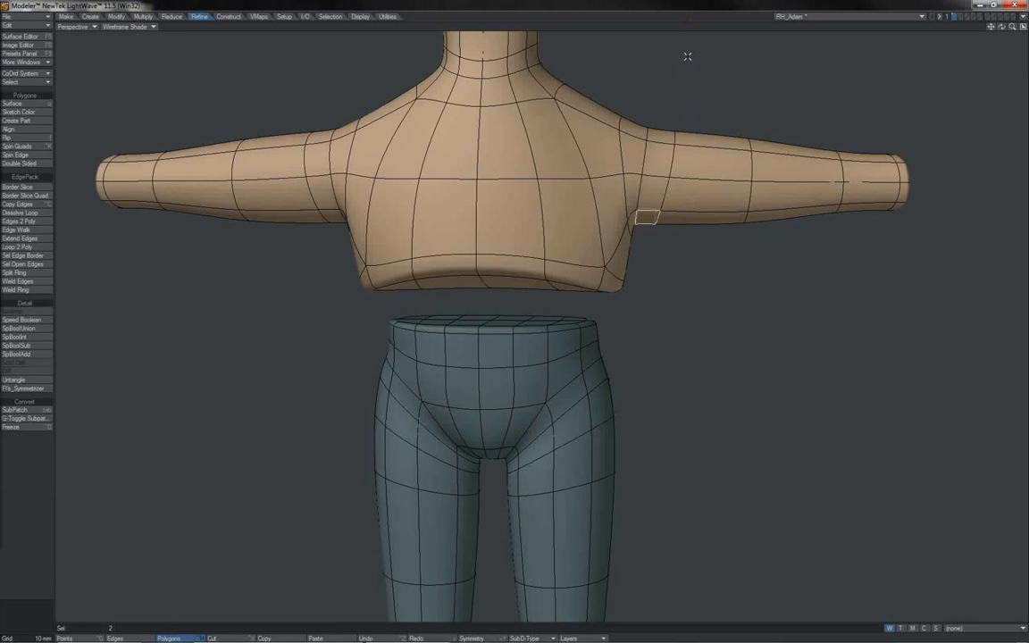
{"action": "left_click", "coordinate": [694, 31]}
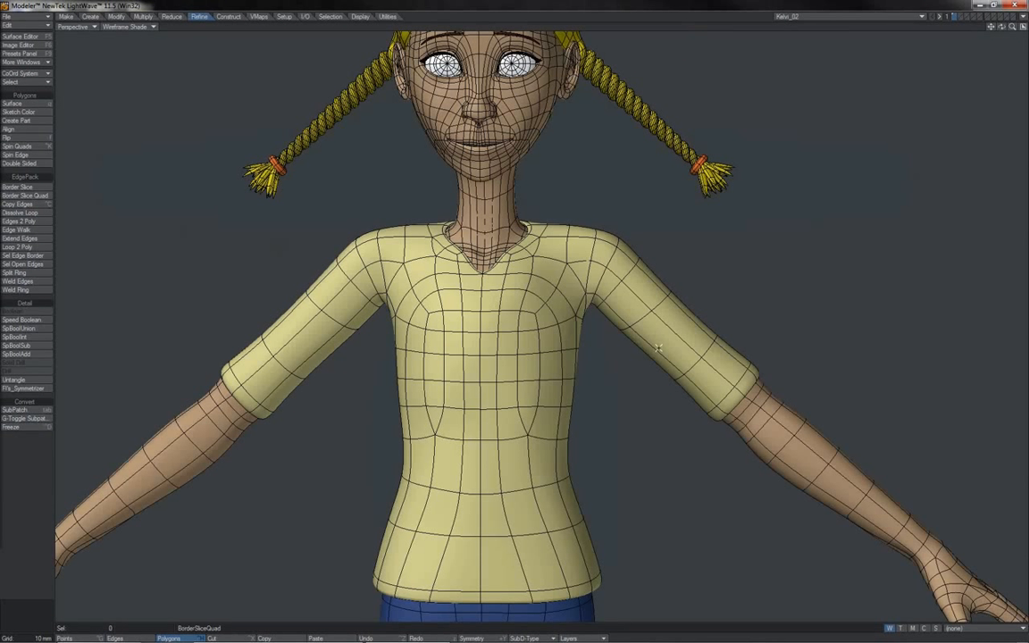
Point out the shoulder and armpit polygons on the girl in the T-shirt and on the RHuman model, clearing each selection.
{"action": "left_click", "coordinate": [594, 274]}
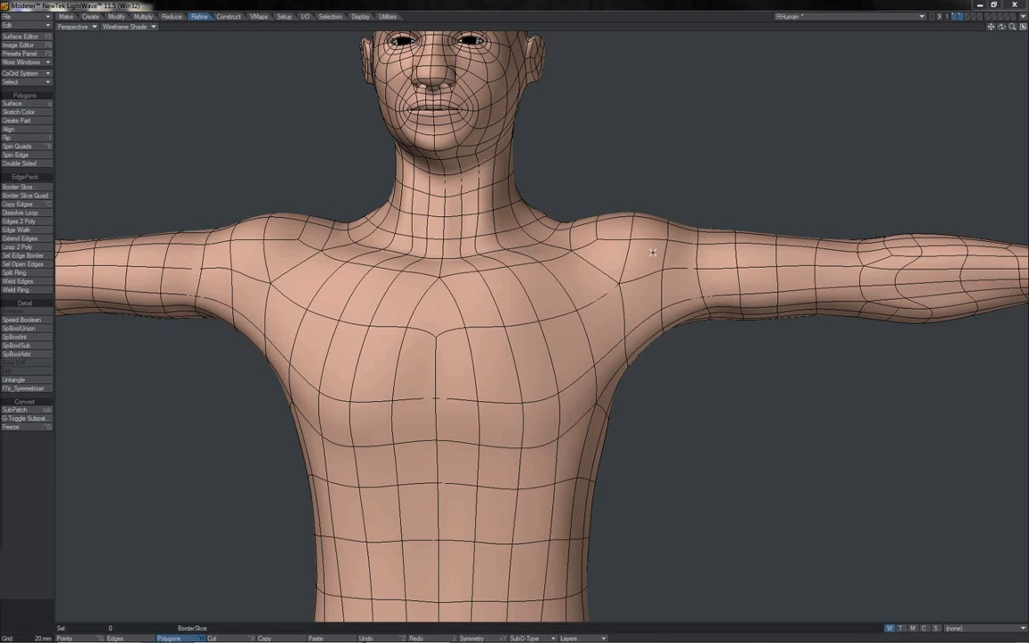
{"action": "mouse_move", "coordinate": [652, 227]}
{"action": "left_mouse_down"}
{"action": "mouse_move", "coordinate": [614, 229]}
{"action": "mouse_move", "coordinate": [637, 216]}
{"action": "left_mouse_up"}
{"action": "key", "text": "slash"}
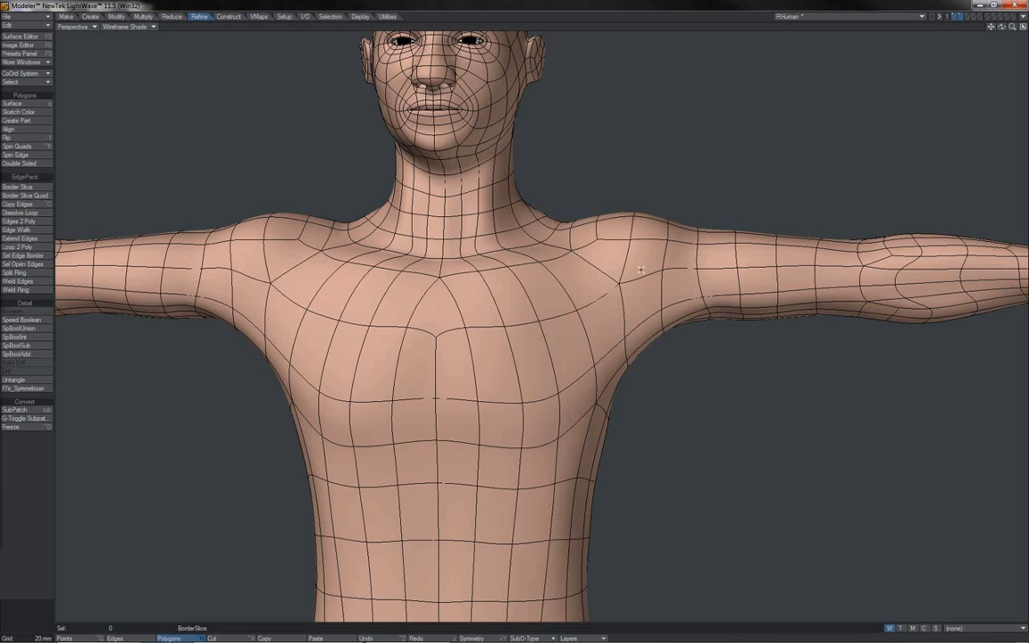
{"action": "left_click", "coordinate": [654, 332]}
{"action": "key", "text": "slash"}
Highlight and clear the forearm polygons on the RHuman model, and inspect the arm and shoulder from above and behind.
{"action": "mouse_move", "coordinate": [918, 248]}
{"action": "left_mouse_down", "text": "alt"}
{"action": "mouse_move", "coordinate": [946, 379]}
{"action": "mouse_move", "coordinate": [879, 360]}
{"action": "mouse_move", "coordinate": [877, 375]}
{"action": "mouse_move", "coordinate": [957, 407]}
{"action": "mouse_move", "coordinate": [943, 399]}
{"action": "left_mouse_up", "text": "alt"}
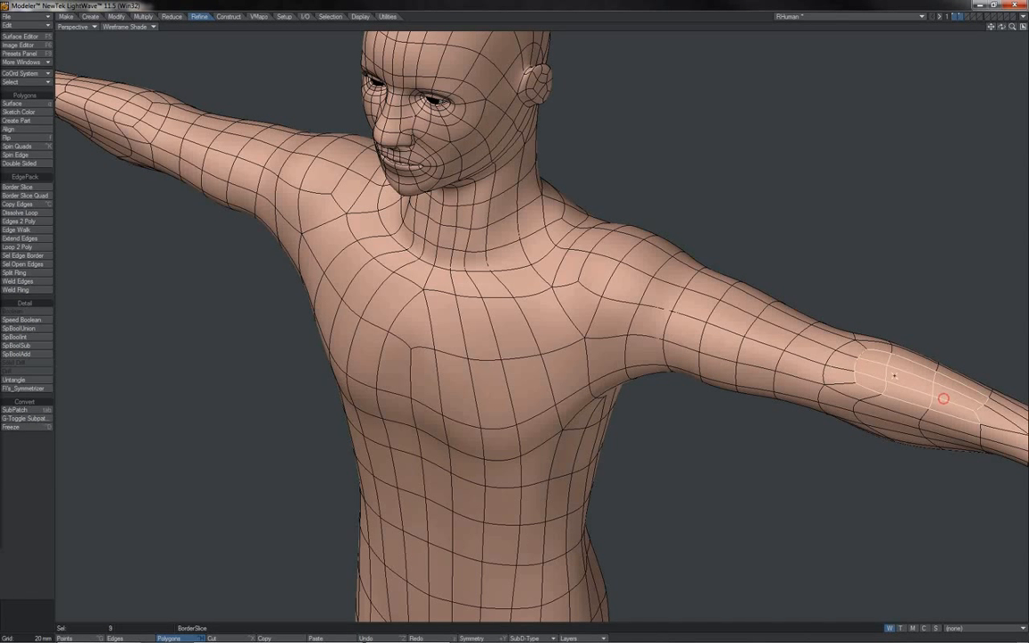
{"action": "mouse_move", "coordinate": [878, 374]}
{"action": "left_mouse_down"}
{"action": "mouse_move", "coordinate": [877, 358]}
{"action": "mouse_move", "coordinate": [876, 384]}
{"action": "mouse_move", "coordinate": [911, 392]}
{"action": "left_mouse_up"}
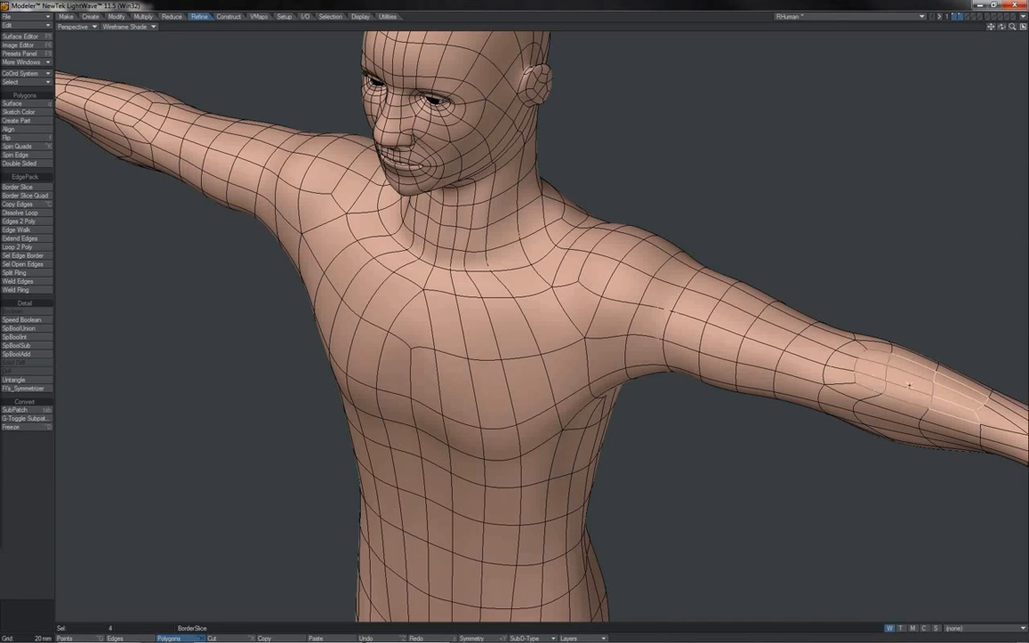
{"action": "left_click_drag", "start_coordinate": [912, 392], "coordinate": [908, 370]}
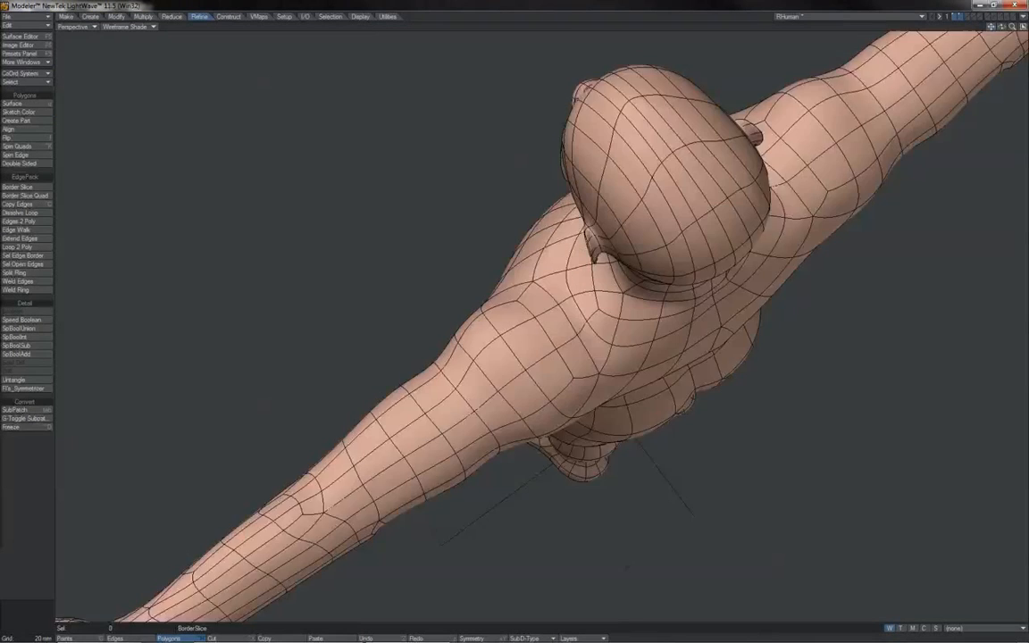
{"action": "left_click_drag", "start_coordinate": [990, 27], "coordinate": [1021, 12]}
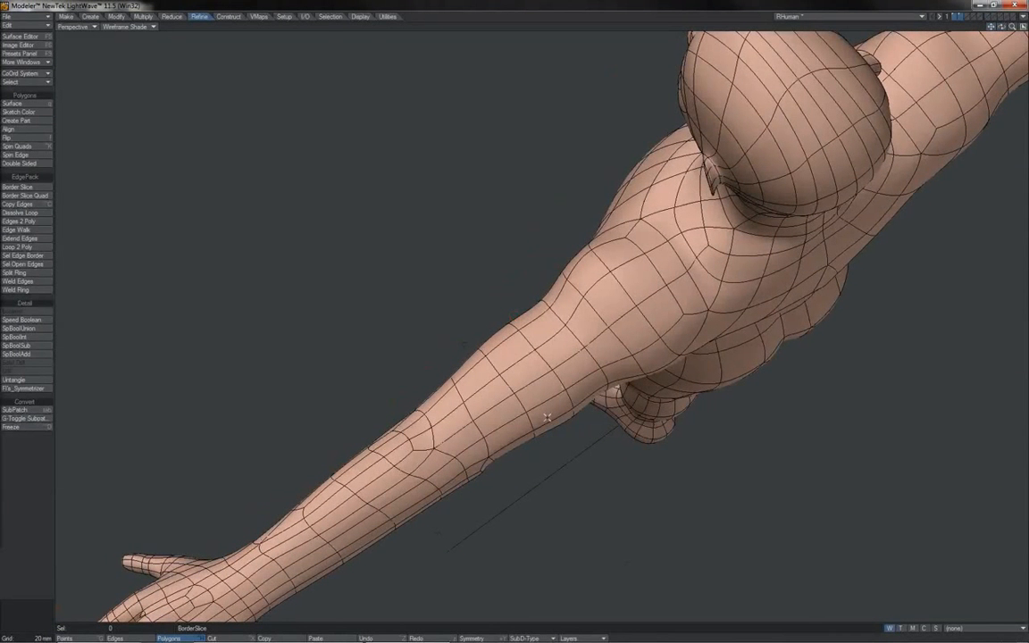
Examine the RHuman model's elbow, arm side profile, hip and knee topology.
{"action": "left_click", "coordinate": [479, 469]}
{"action": "left_click", "coordinate": [479, 470]}
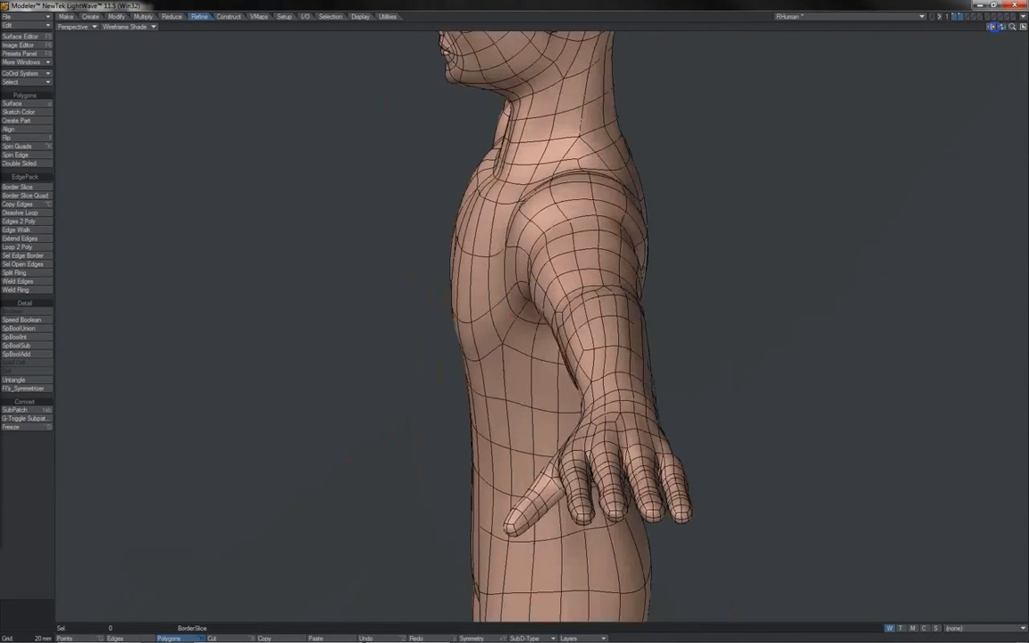
{"action": "mouse_move", "coordinate": [991, 27]}
{"action": "left_mouse_down"}
{"action": "mouse_move", "coordinate": [991, 1]}
{"action": "mouse_move", "coordinate": [990, 43]}
{"action": "left_mouse_up"}
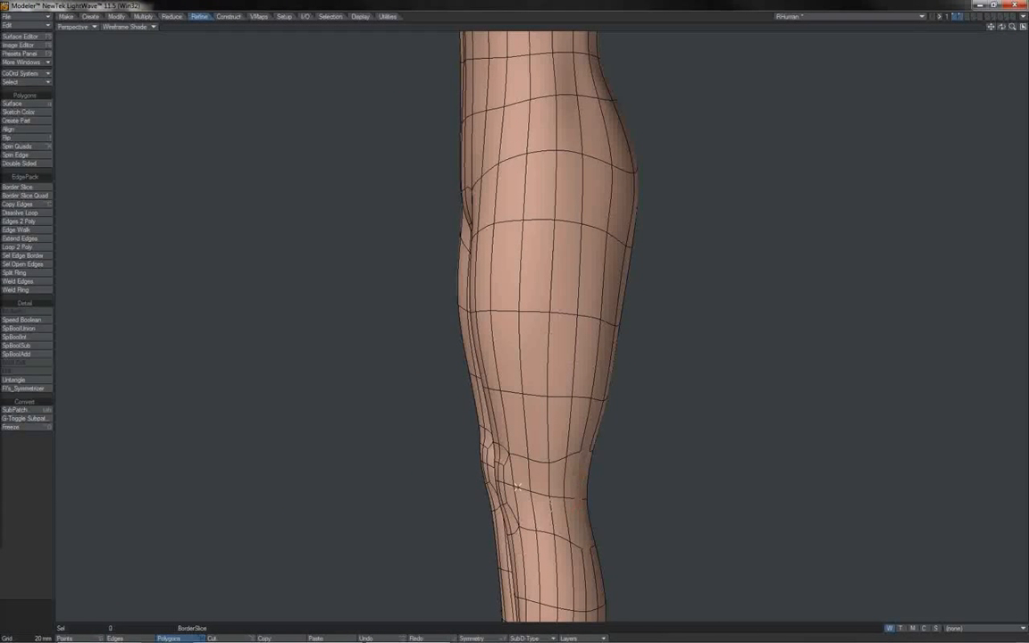
{"action": "mouse_move", "coordinate": [506, 474]}
{"action": "left_mouse_down"}
{"action": "mouse_move", "coordinate": [508, 492]}
{"action": "mouse_move", "coordinate": [509, 479]}
{"action": "mouse_move", "coordinate": [501, 487]}
{"action": "left_mouse_up"}
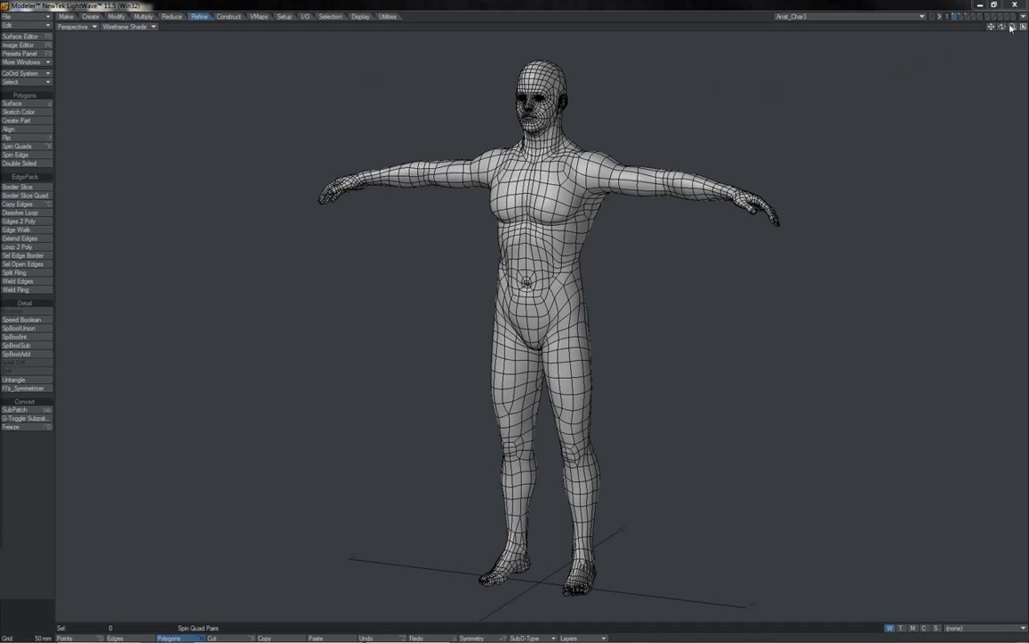
Examine the Anat_Char3 model's chest, shoulder and armpit edge flow from the front and at an angle.
{"action": "left_click_drag", "start_coordinate": [1010, 26], "coordinate": [514, 315]}
{"action": "left_click_drag", "start_coordinate": [661, 210], "coordinate": [658, 235]}
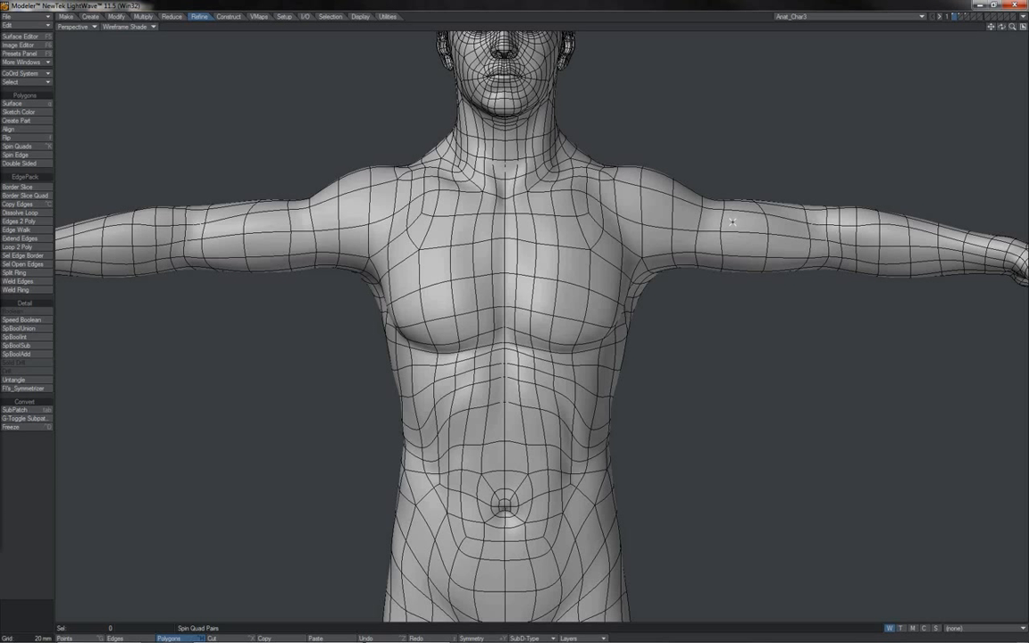
{"action": "left_click_drag", "start_coordinate": [1001, 27], "coordinate": [759, 102]}
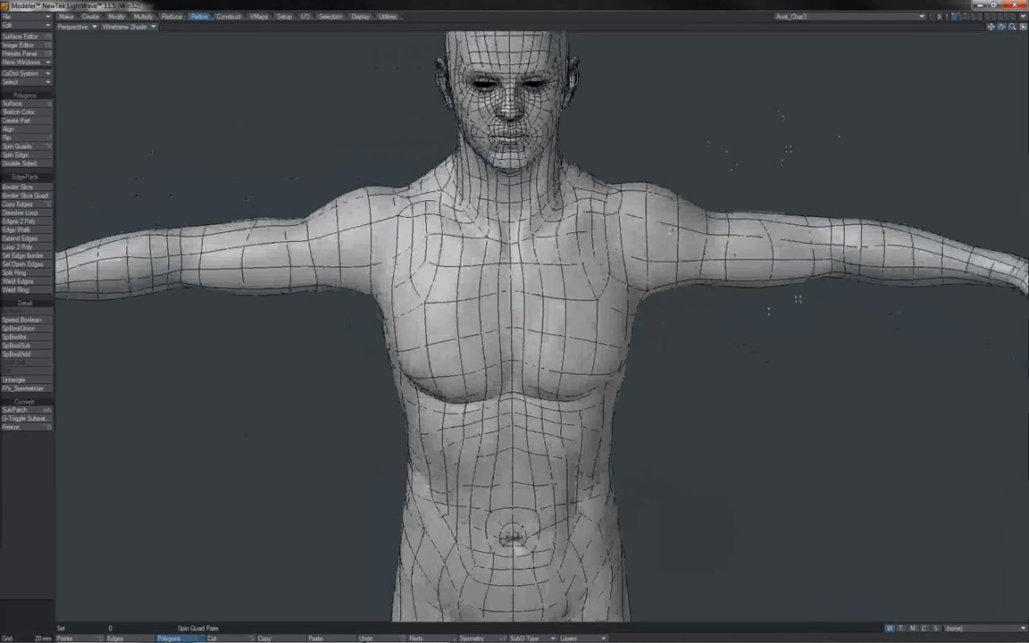
{"action": "left_click_drag", "start_coordinate": [1001, 26], "coordinate": [954, 37]}
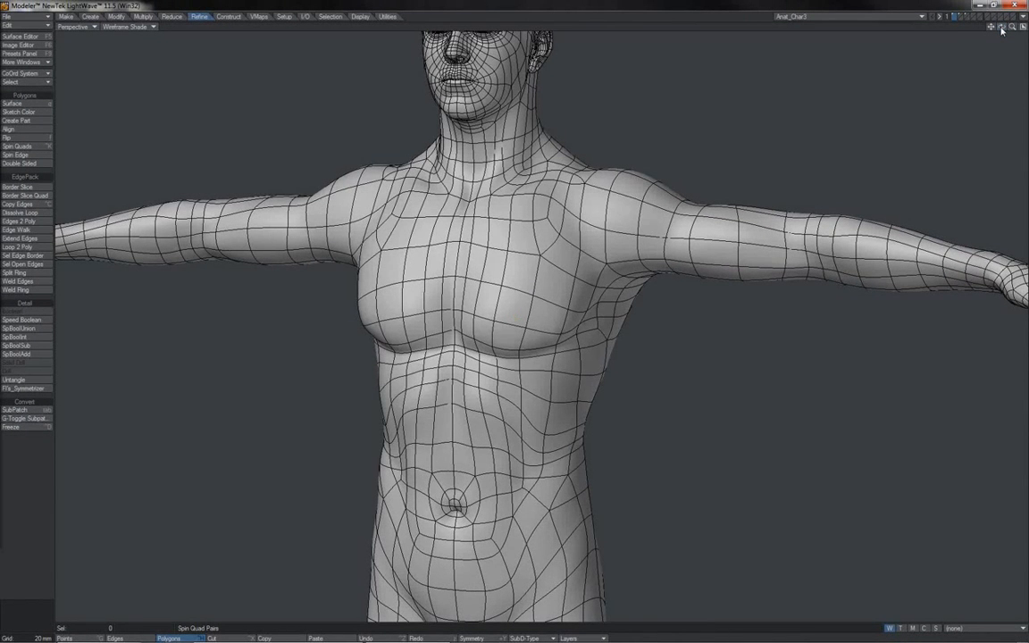
Switch to Layout, rotate the anatomical character's left shoulder to a 5.50° heading and swing the arm forward to 101.10° pitch.
{"action": "left_click", "coordinate": [331, 635]}
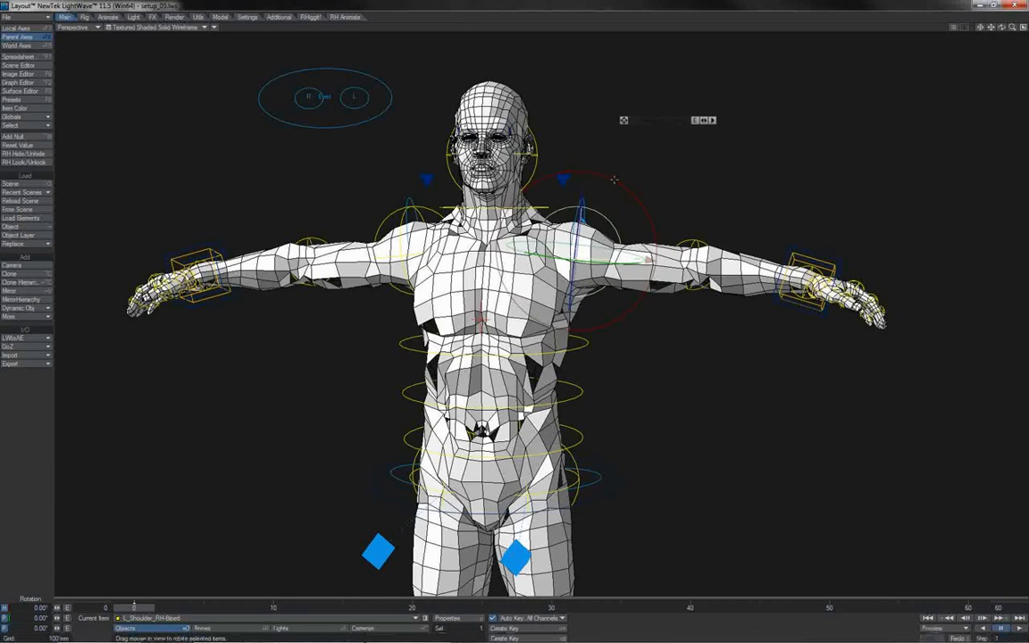
{"action": "mouse_move", "coordinate": [614, 179]}
{"action": "left_mouse_down"}
{"action": "mouse_move", "coordinate": [547, 175]}
{"action": "mouse_move", "coordinate": [616, 182]}
{"action": "mouse_move", "coordinate": [653, 230]}
{"action": "mouse_move", "coordinate": [655, 251]}
{"action": "mouse_move", "coordinate": [616, 181]}
{"action": "mouse_move", "coordinate": [600, 175]}
{"action": "mouse_move", "coordinate": [655, 247]}
{"action": "mouse_move", "coordinate": [614, 182]}
{"action": "left_mouse_up"}
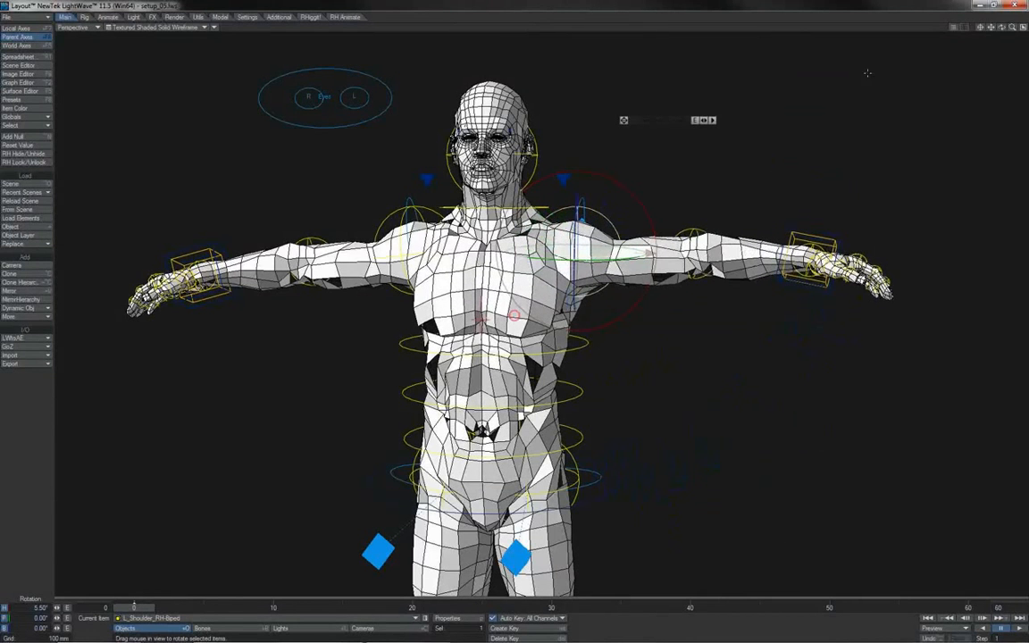
{"action": "left_click_drag", "start_coordinate": [1002, 28], "coordinate": [949, 79]}
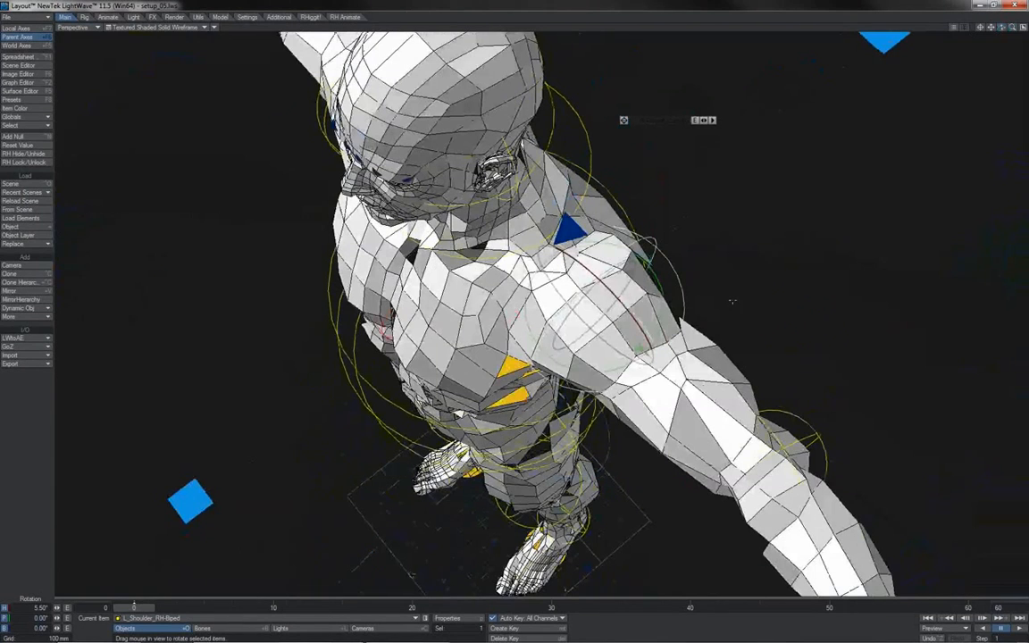
{"action": "left_click_drag", "start_coordinate": [657, 277], "coordinate": [738, 306]}
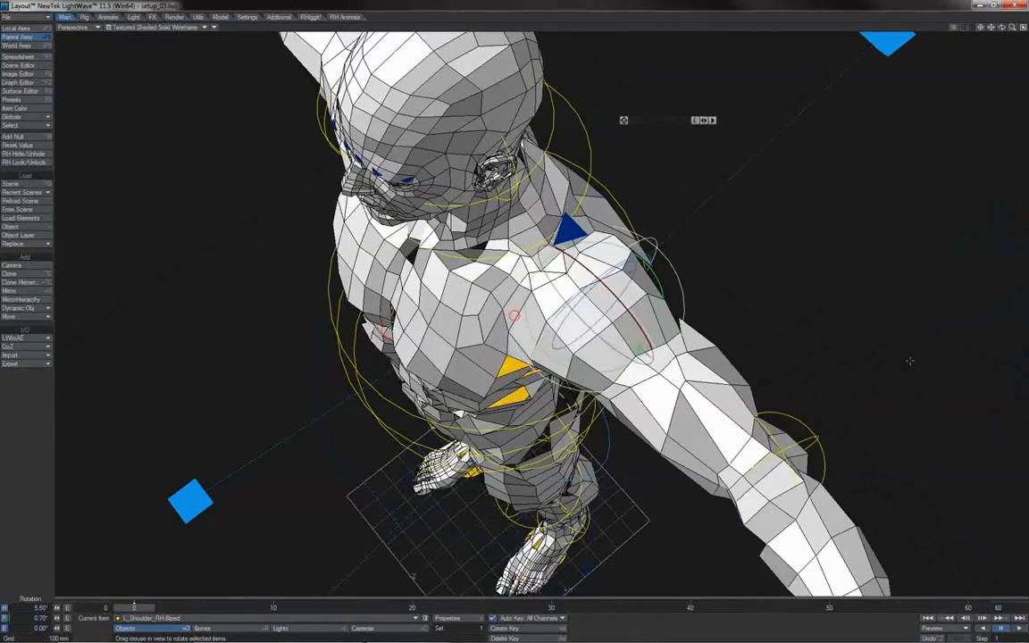
{"action": "left_click", "coordinate": [806, 431]}
{"action": "left_click_drag", "start_coordinate": [787, 387], "coordinate": [823, 402]}
{"action": "key", "text": "ctrl+z"}
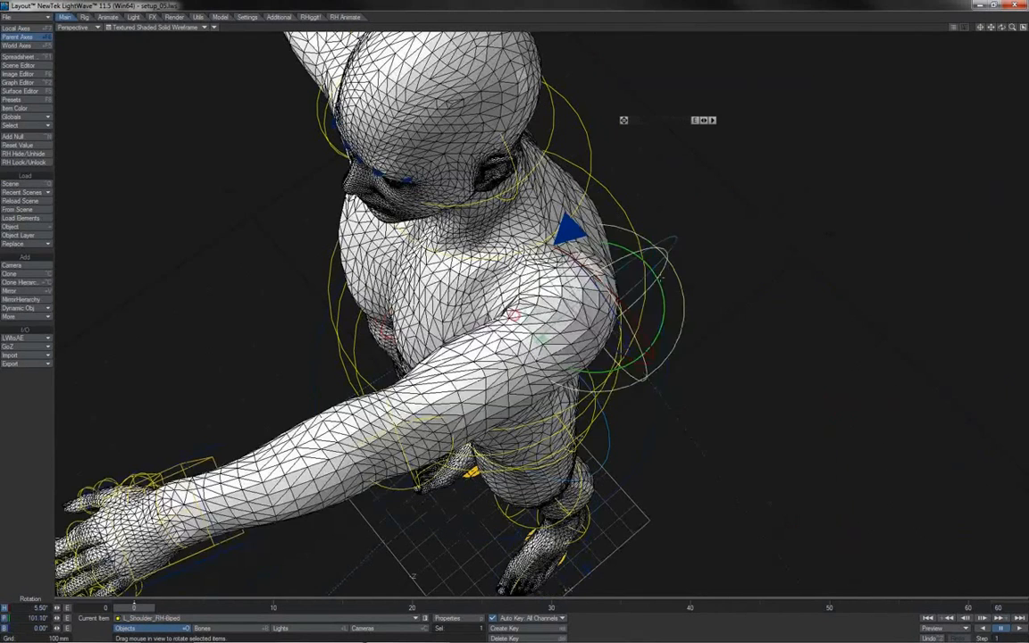
Rotate the left shoulder to a -72.20° heading and 91.70° pitch, checking the deformation from the front, behind and above.
{"action": "mouse_move", "coordinate": [656, 278]}
{"action": "left_mouse_down"}
{"action": "mouse_move", "coordinate": [627, 235]}
{"action": "mouse_move", "coordinate": [588, 213]}
{"action": "mouse_move", "coordinate": [657, 278]}
{"action": "mouse_move", "coordinate": [650, 295]}
{"action": "left_mouse_up"}
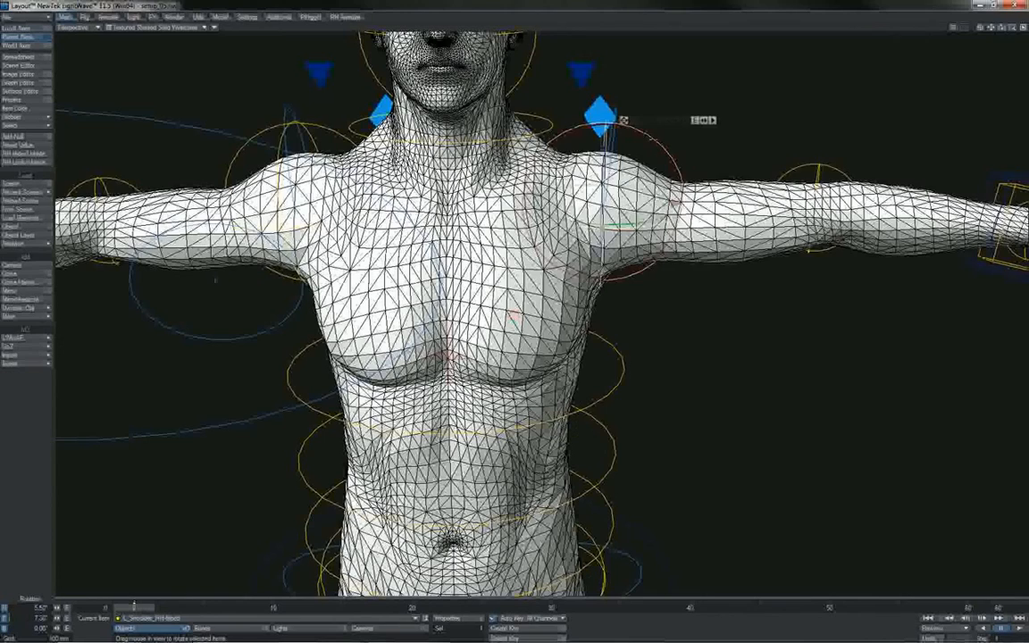
{"action": "mouse_move", "coordinate": [676, 198]}
{"action": "left_mouse_down"}
{"action": "mouse_move", "coordinate": [674, 178]}
{"action": "mouse_move", "coordinate": [670, 230]}
{"action": "mouse_move", "coordinate": [628, 271]}
{"action": "mouse_move", "coordinate": [675, 217]}
{"action": "mouse_move", "coordinate": [675, 180]}
{"action": "left_mouse_up"}
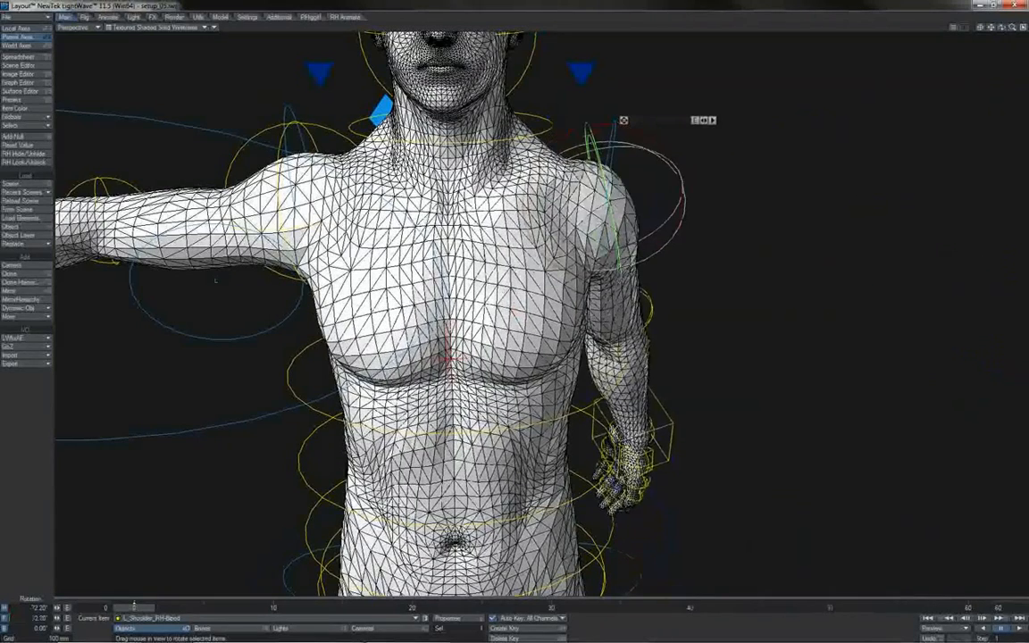
{"action": "left_click_drag", "start_coordinate": [216, 281], "coordinate": [220, 243]}
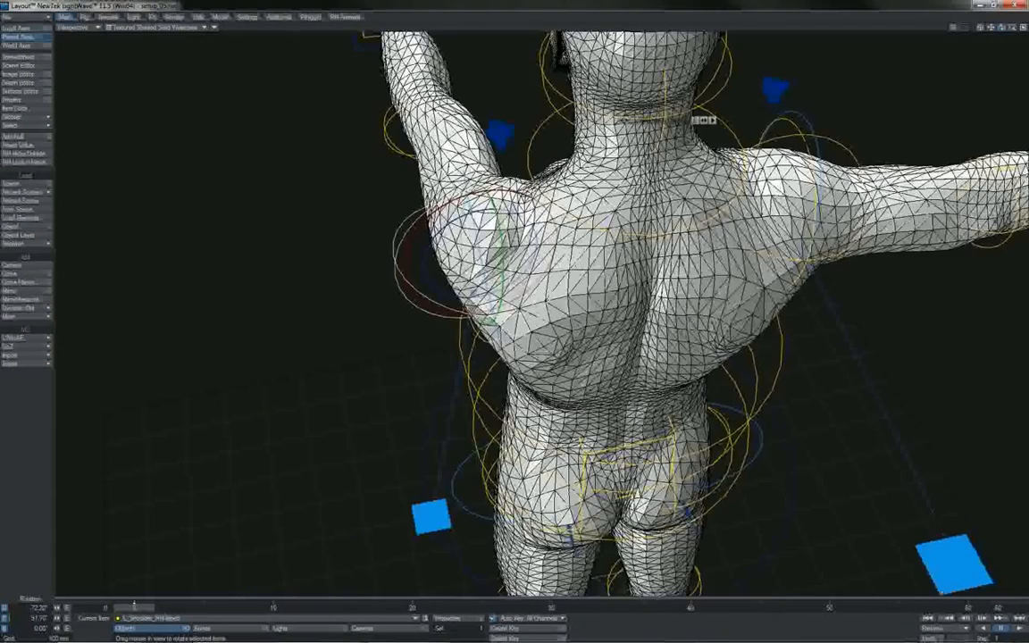
{"action": "left_click_drag", "start_coordinate": [1001, 27], "coordinate": [1025, 34]}
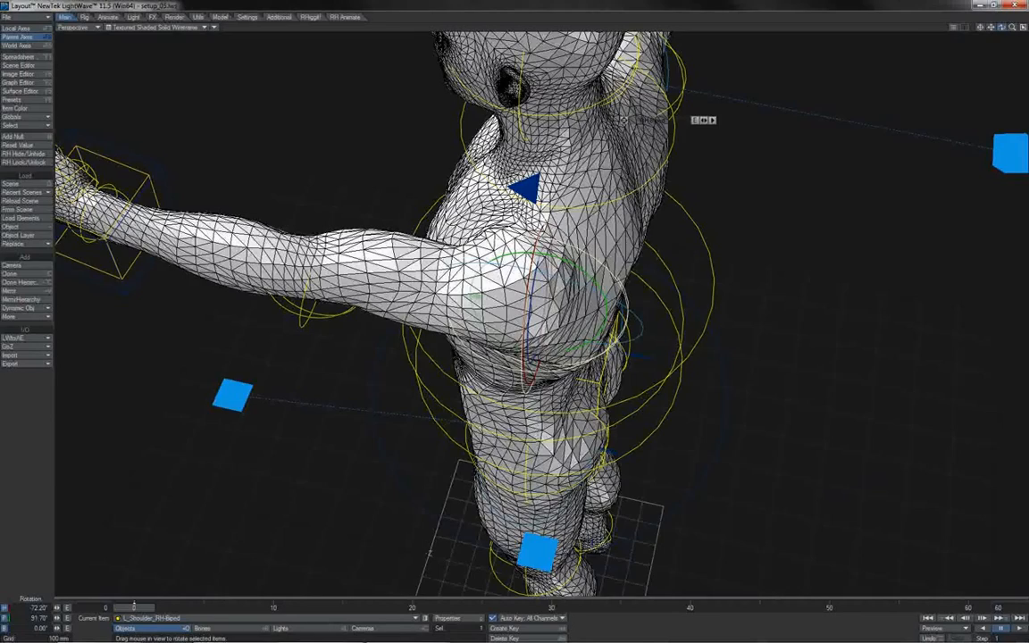
{"action": "left_click_drag", "start_coordinate": [1001, 26], "coordinate": [1003, 27]}
{"action": "mouse_move", "coordinate": [1001, 27]}
{"action": "left_mouse_down"}
{"action": "mouse_move", "coordinate": [1024, 26]}
{"action": "mouse_move", "coordinate": [1010, 28]}
{"action": "left_mouse_up"}
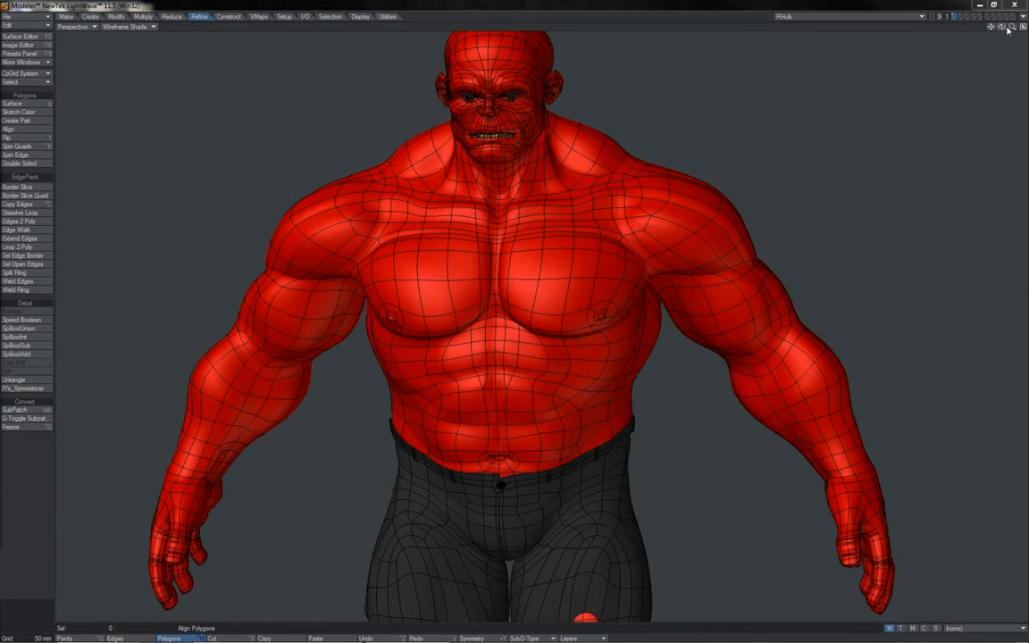
Switch to Modeler and examine the RHulk model's chest, shoulder and arm topology from the front and side.
{"action": "left_click_drag", "start_coordinate": [1011, 26], "coordinate": [875, 73]}
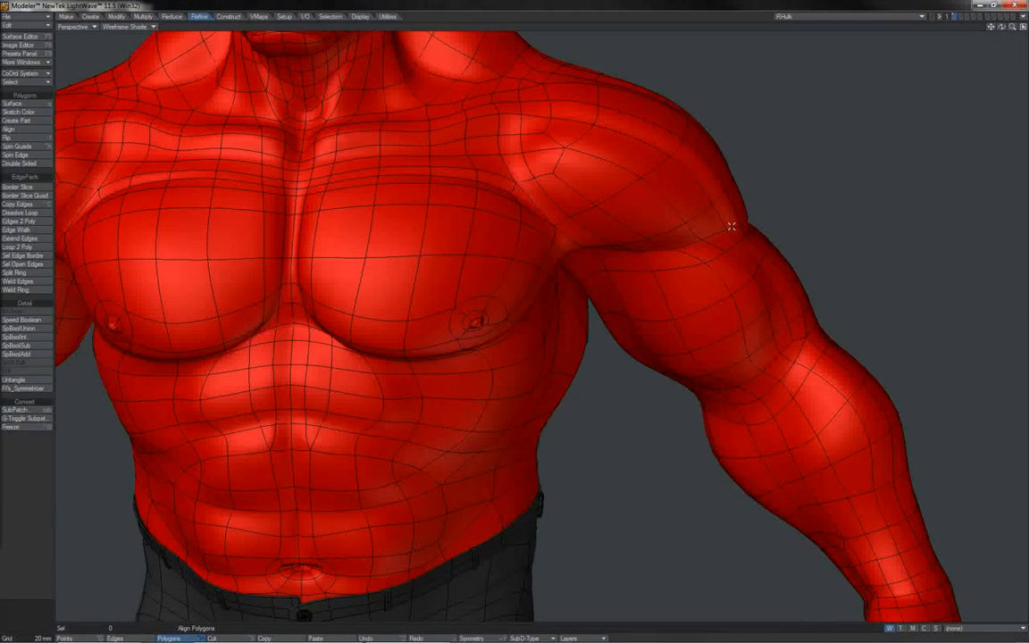
{"action": "mouse_move", "coordinate": [602, 157]}
{"action": "left_mouse_down"}
{"action": "mouse_move", "coordinate": [527, 136]}
{"action": "mouse_move", "coordinate": [490, 143]}
{"action": "mouse_move", "coordinate": [500, 134]}
{"action": "mouse_move", "coordinate": [630, 191]}
{"action": "left_mouse_up"}
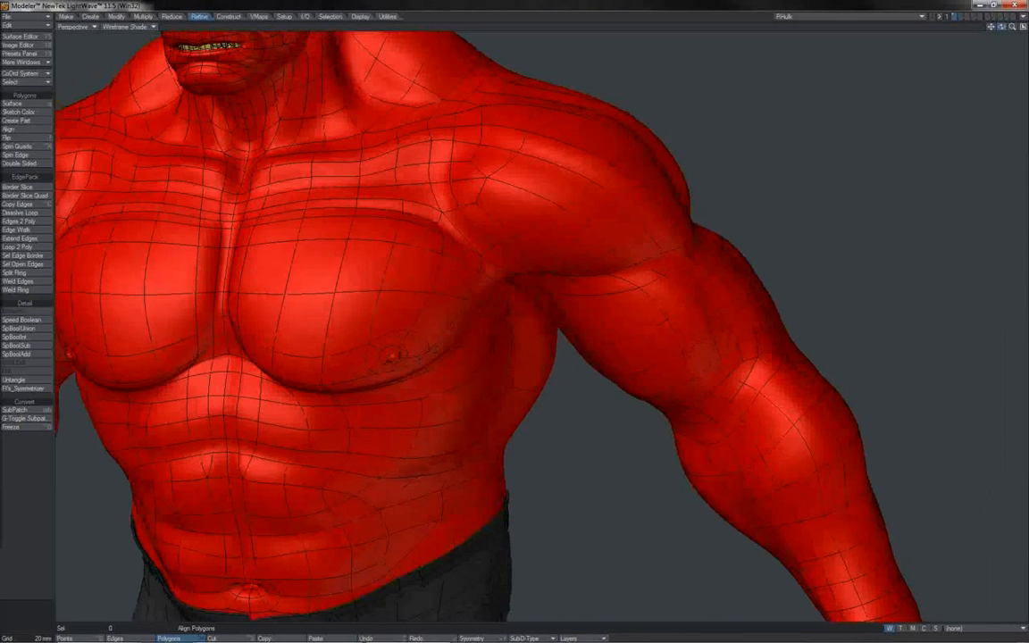
{"action": "left_click_drag", "start_coordinate": [1001, 27], "coordinate": [942, 34]}
{"action": "scroll", "coordinate": [1004, 29], "scroll_direction": "down", "scroll_amount": 3}
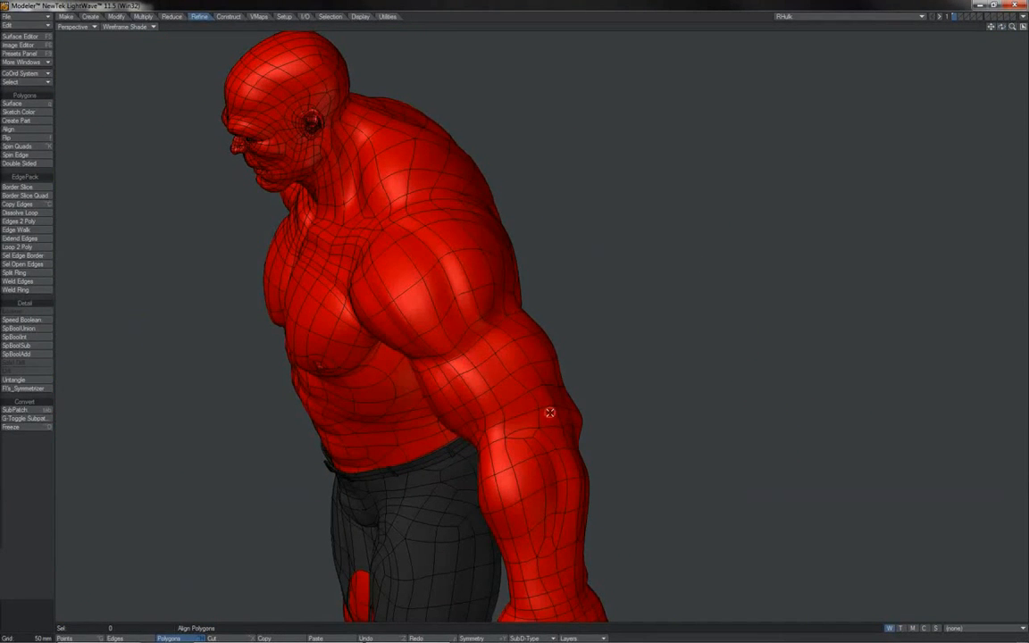
{"action": "left_click_drag", "start_coordinate": [540, 432], "coordinate": [539, 453]}
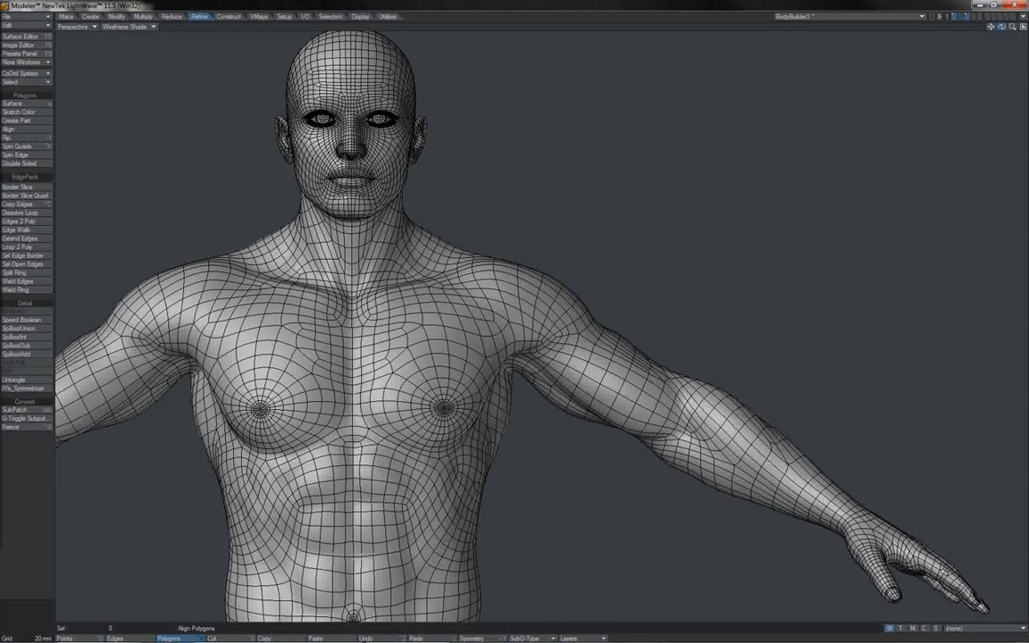
Highlight the biceps, elbow and forearm polygons on the BodyBuilder3 model's left arm and clear the selection.
{"action": "mouse_move", "coordinate": [1001, 26]}
{"action": "left_mouse_down"}
{"action": "mouse_move", "coordinate": [1022, 27]}
{"action": "mouse_move", "coordinate": [984, 30]}
{"action": "left_mouse_up"}
{"action": "left_click_drag", "start_coordinate": [696, 449], "coordinate": [661, 387]}
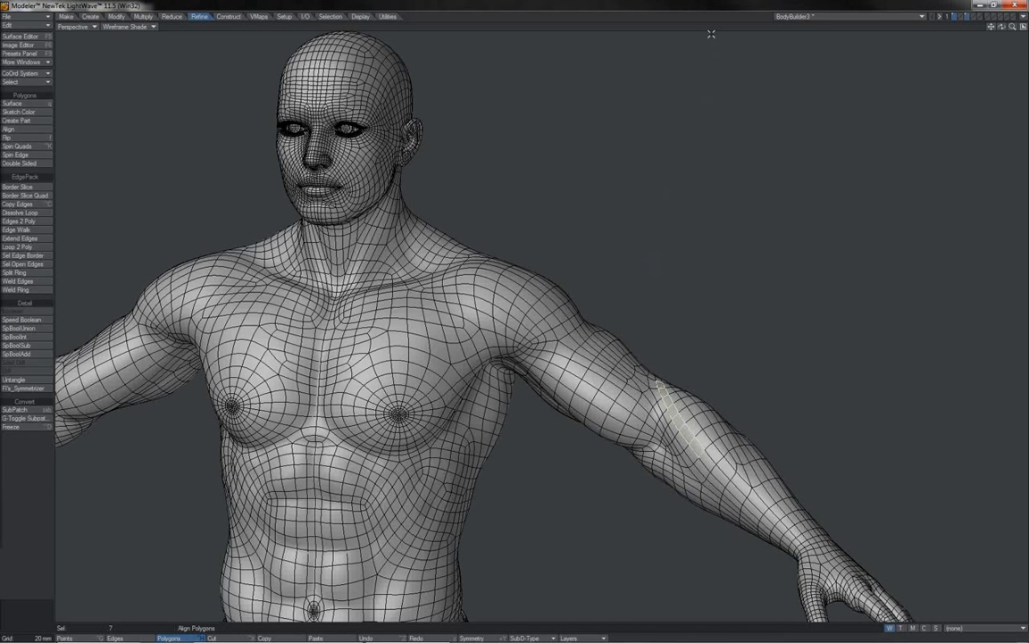
{"action": "left_click", "coordinate": [652, 319]}
{"action": "left_click_drag", "start_coordinate": [565, 378], "coordinate": [663, 445]}
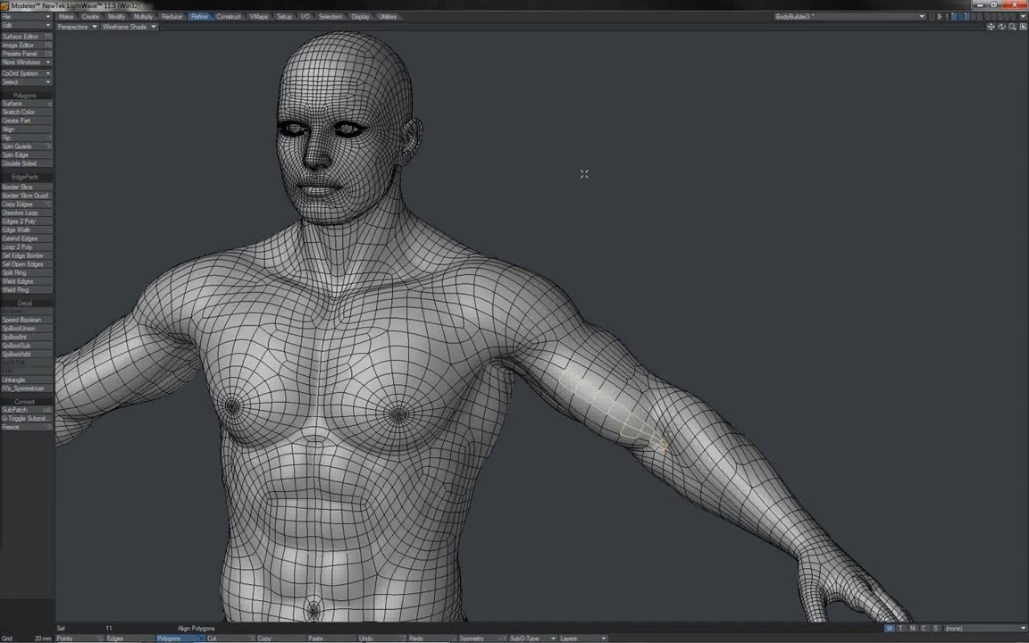
{"action": "left_click_drag", "start_coordinate": [698, 448], "coordinate": [664, 391], "text": "shift"}
{"action": "left_click_drag", "start_coordinate": [701, 498], "coordinate": [640, 458], "text": "shift"}
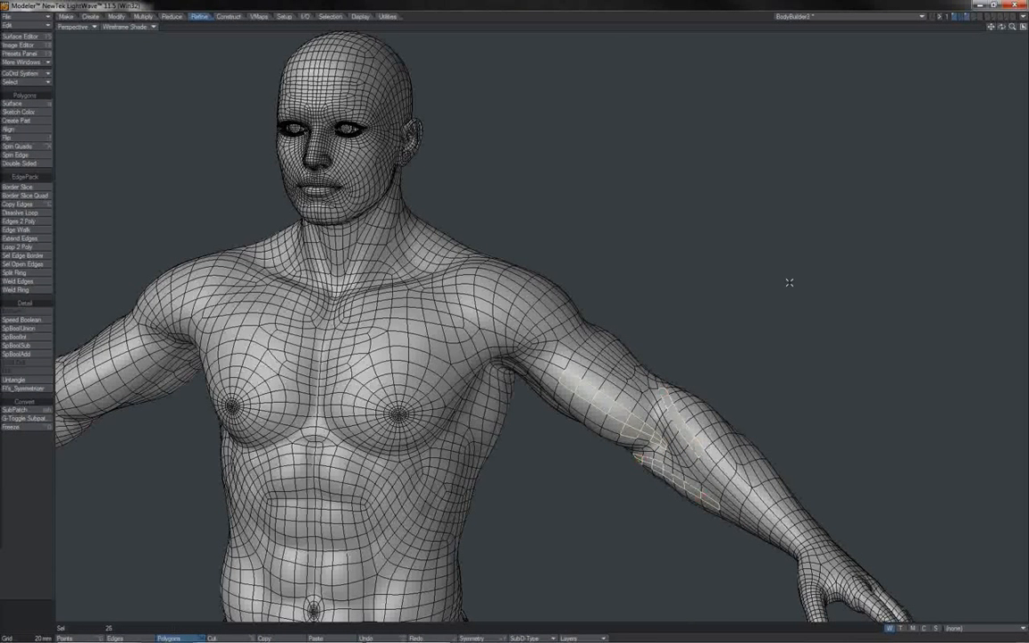
{"action": "mouse_move", "coordinate": [1001, 27]}
{"action": "left_mouse_down"}
{"action": "mouse_move", "coordinate": [1018, 14]}
{"action": "mouse_move", "coordinate": [1023, 29]}
{"action": "mouse_move", "coordinate": [1004, 46]}
{"action": "mouse_move", "coordinate": [995, 15]}
{"action": "left_mouse_up"}
{"action": "left_click", "coordinate": [971, 27]}
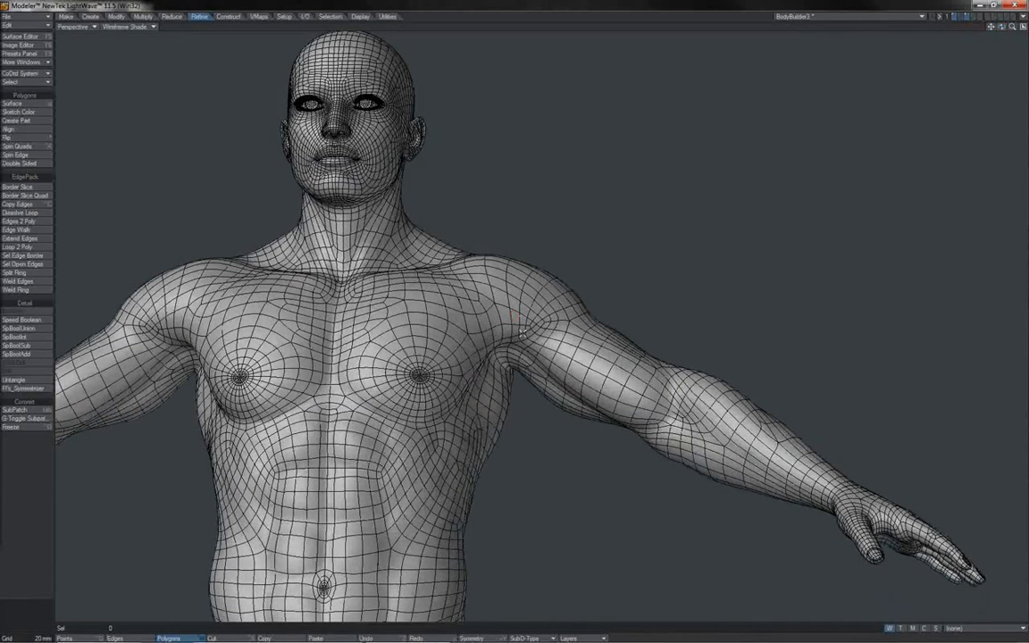
Point out the BodyBuilder3 model's armpit polygons, clear any selection and view the whole figure.
{"action": "left_click_drag", "start_coordinate": [533, 337], "coordinate": [497, 342]}
{"action": "left_click", "coordinate": [690, 27]}
{"action": "key", "text": "a"}
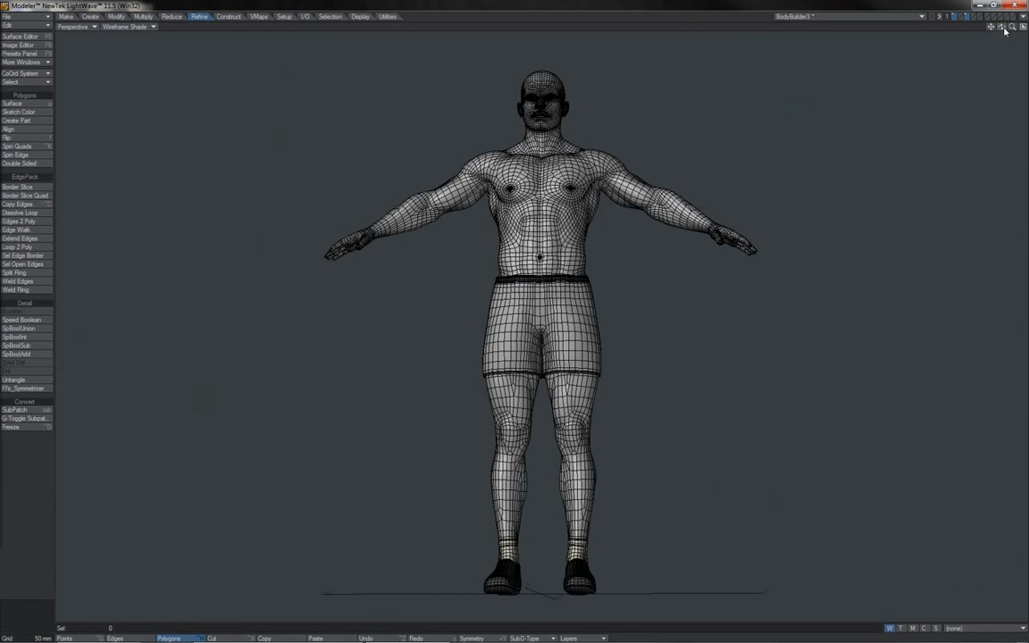
{"action": "left_click_drag", "start_coordinate": [1000, 27], "coordinate": [814, 30]}
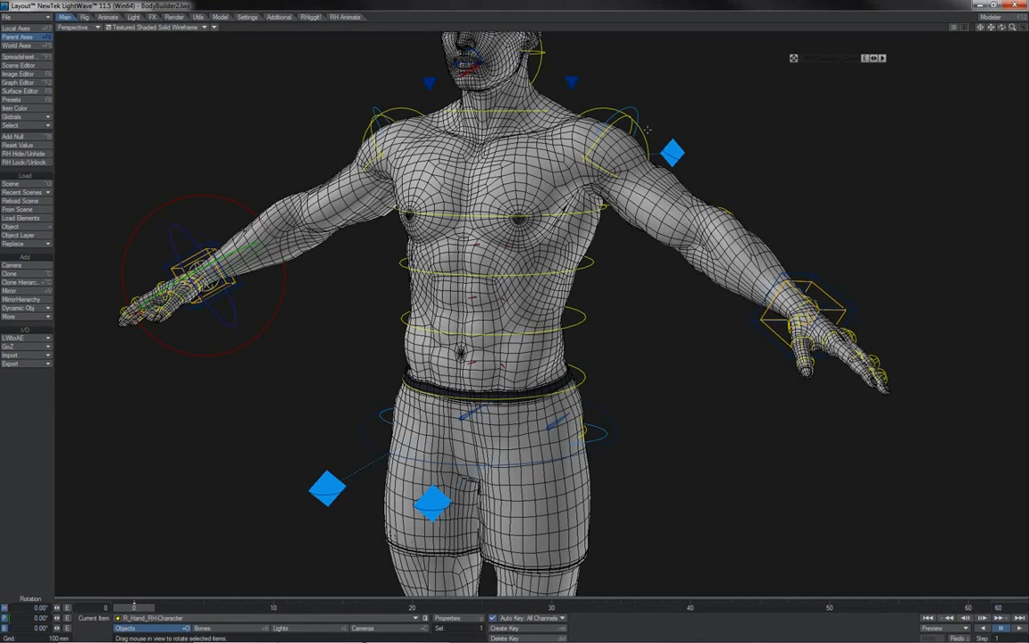
In Layout's BodyBuilder2 scene, raise the left shoulder to a 57.50° heading and lower it to -52.40° to check its deformation.
{"action": "left_click", "coordinate": [643, 132]}
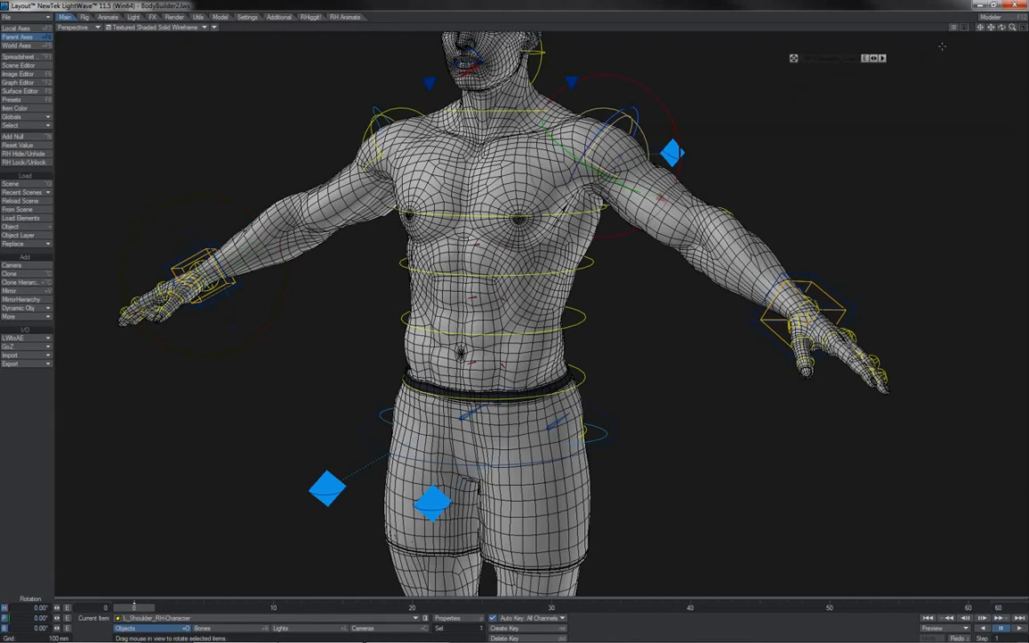
{"action": "left_click", "coordinate": [980, 28]}
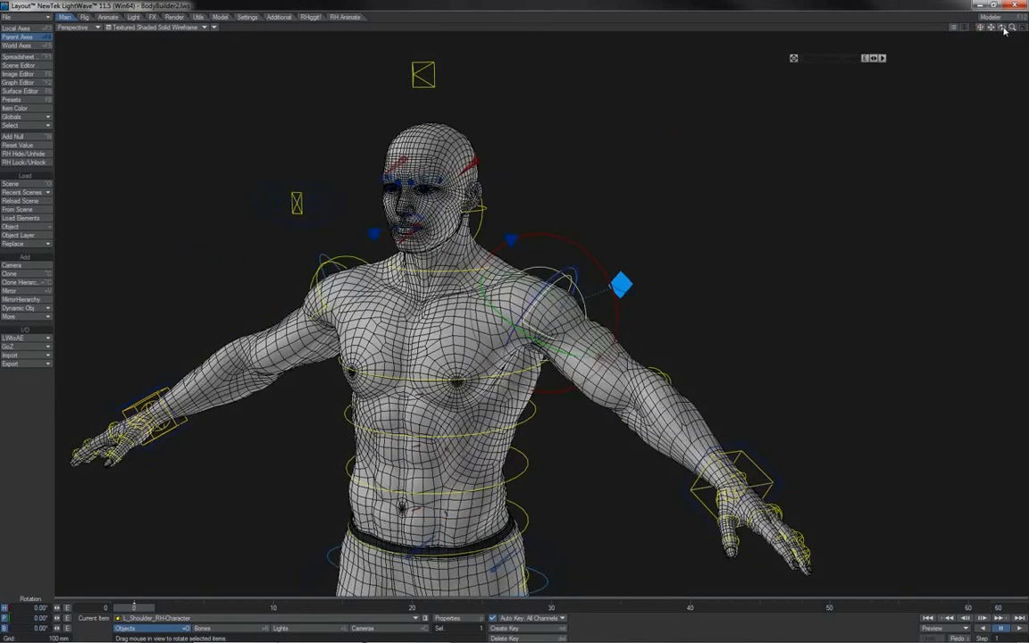
{"action": "left_click_drag", "start_coordinate": [1013, 30], "coordinate": [1026, 29]}
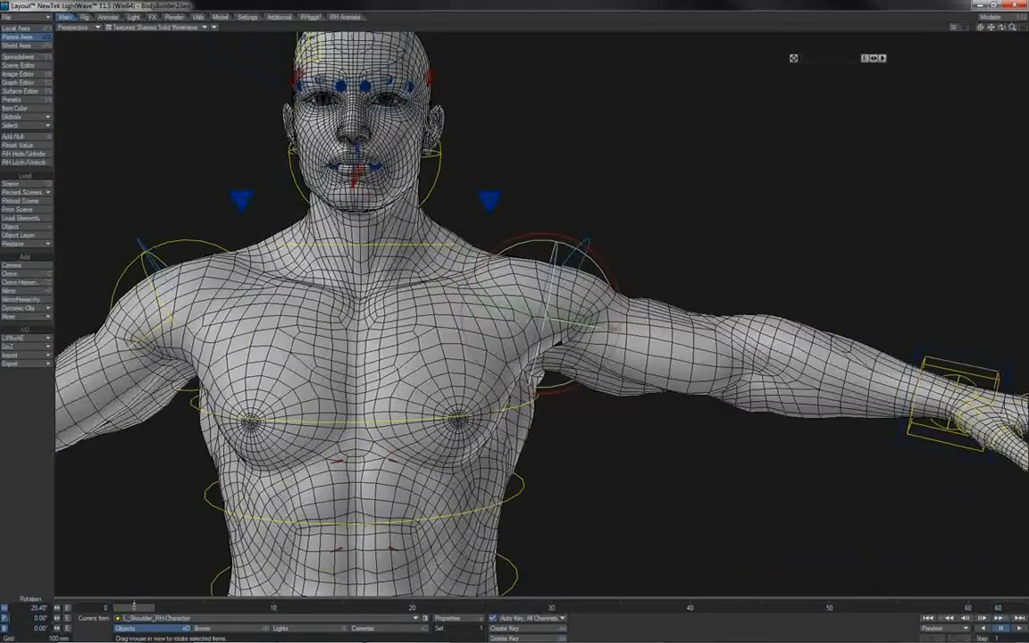
{"action": "left_click_drag", "start_coordinate": [553, 315], "coordinate": [514, 315]}
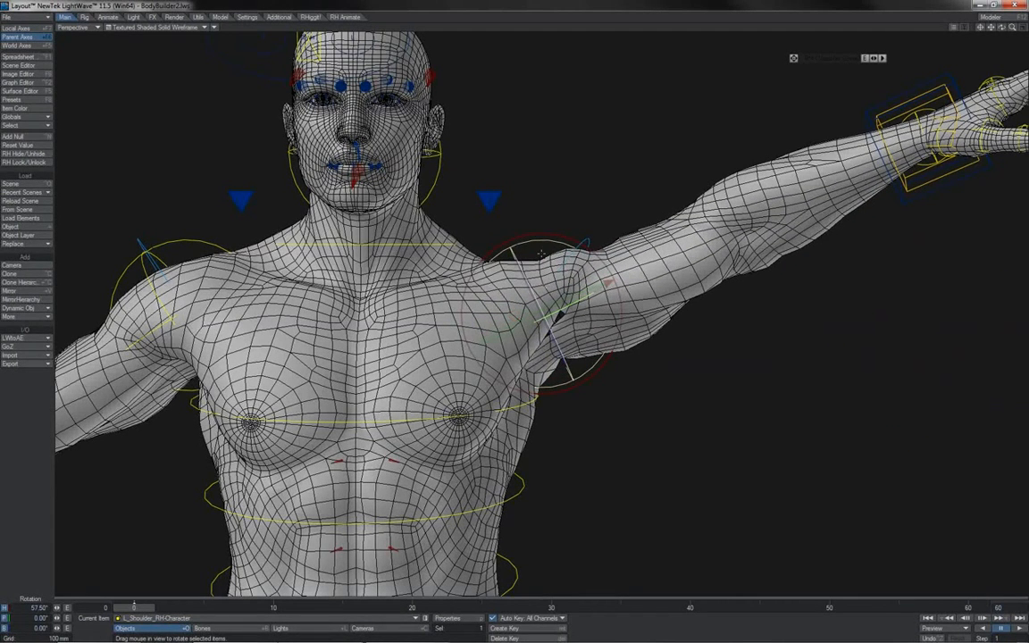
{"action": "left_click_drag", "start_coordinate": [552, 235], "coordinate": [736, 235]}
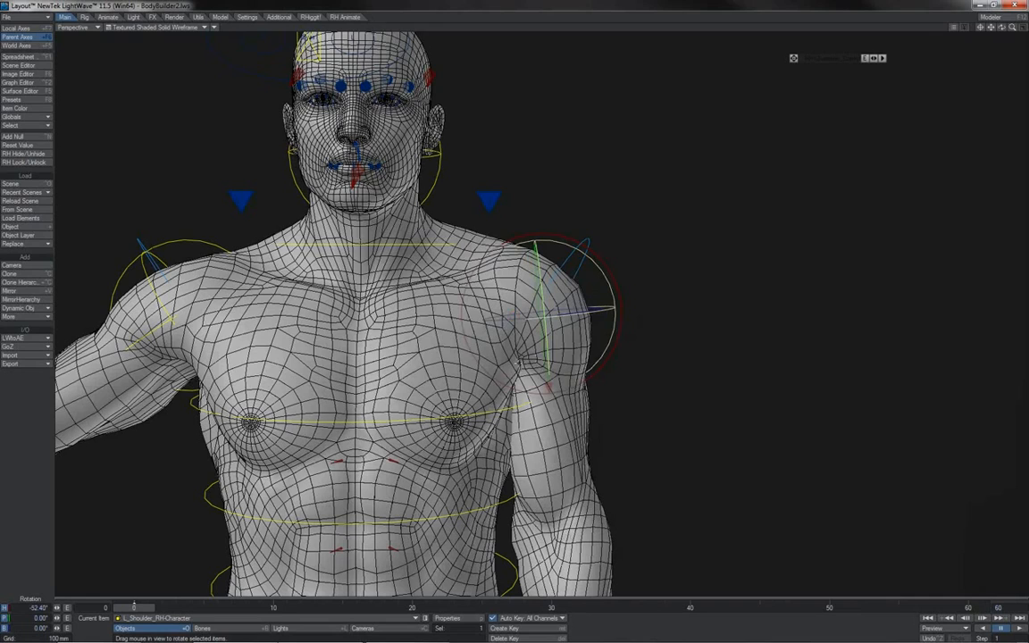
{"action": "left_click_drag", "start_coordinate": [1001, 28], "coordinate": [868, 28]}
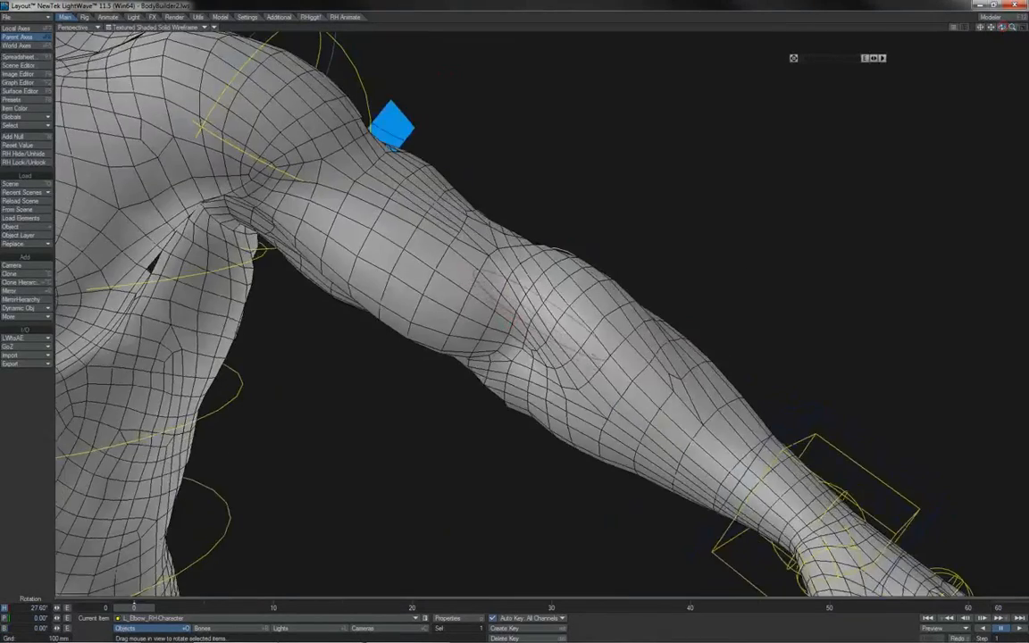
Bend the bodybuilder's left elbow to a 94.40° heading and inspect the bent joint from the side and above.
{"action": "left_click_drag", "start_coordinate": [1001, 27], "coordinate": [912, 48]}
{"action": "left_click_drag", "start_coordinate": [531, 244], "coordinate": [459, 379]}
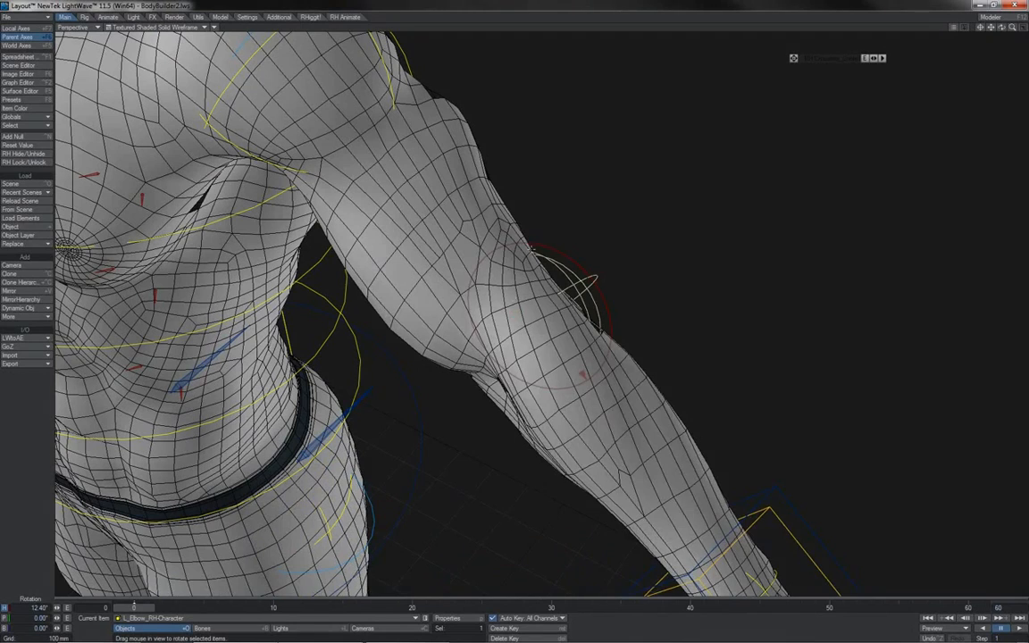
{"action": "left_click_drag", "start_coordinate": [525, 242], "coordinate": [605, 247]}
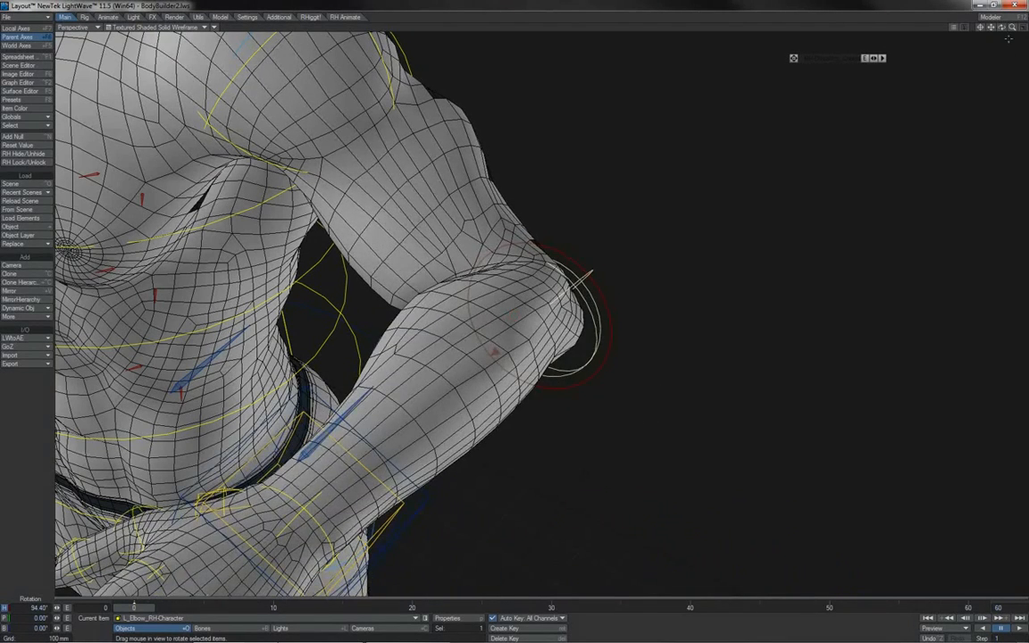
{"action": "left_click_drag", "start_coordinate": [1000, 28], "coordinate": [906, 96]}
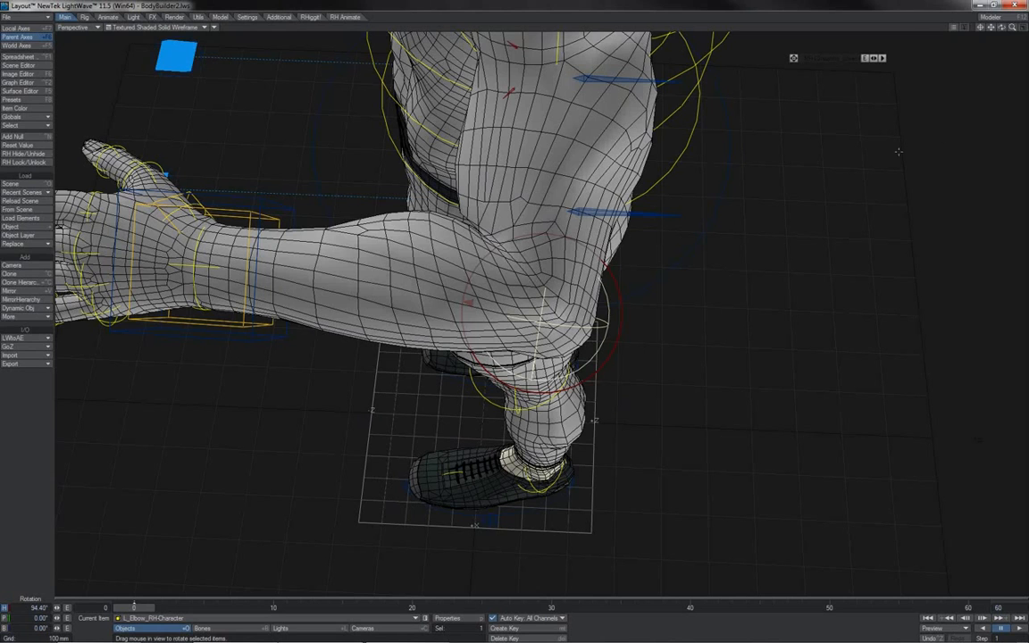
Try rotating the bodybuilder's left shoulder while viewing the arm from behind, and undo the rotation.
{"action": "left_click_drag", "start_coordinate": [1002, 29], "coordinate": [920, 56]}
{"action": "left_click", "coordinate": [853, 90]}
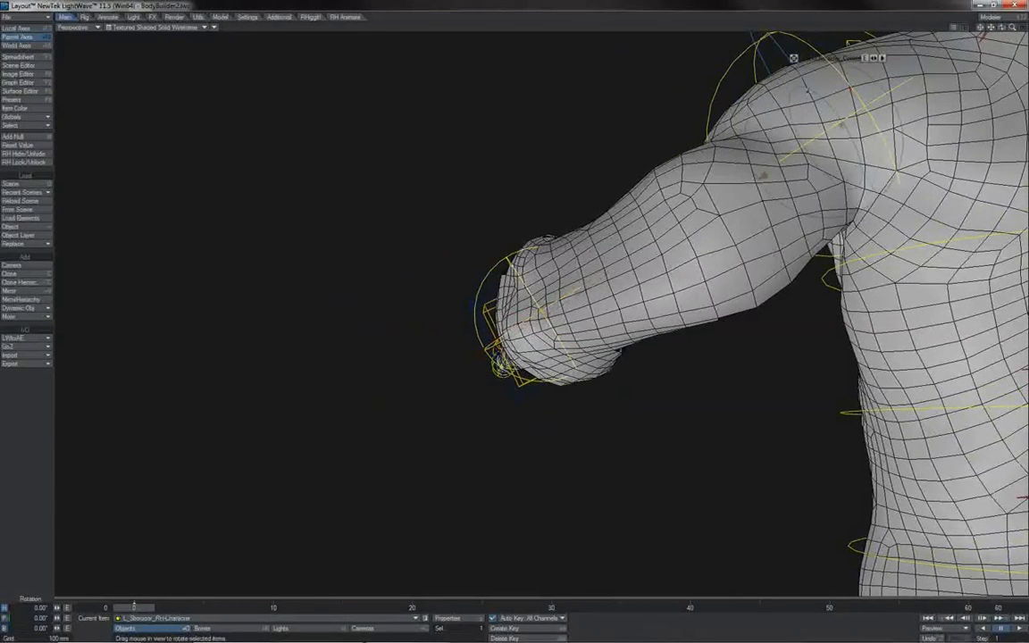
{"action": "left_click_drag", "start_coordinate": [778, 75], "coordinate": [750, 125]}
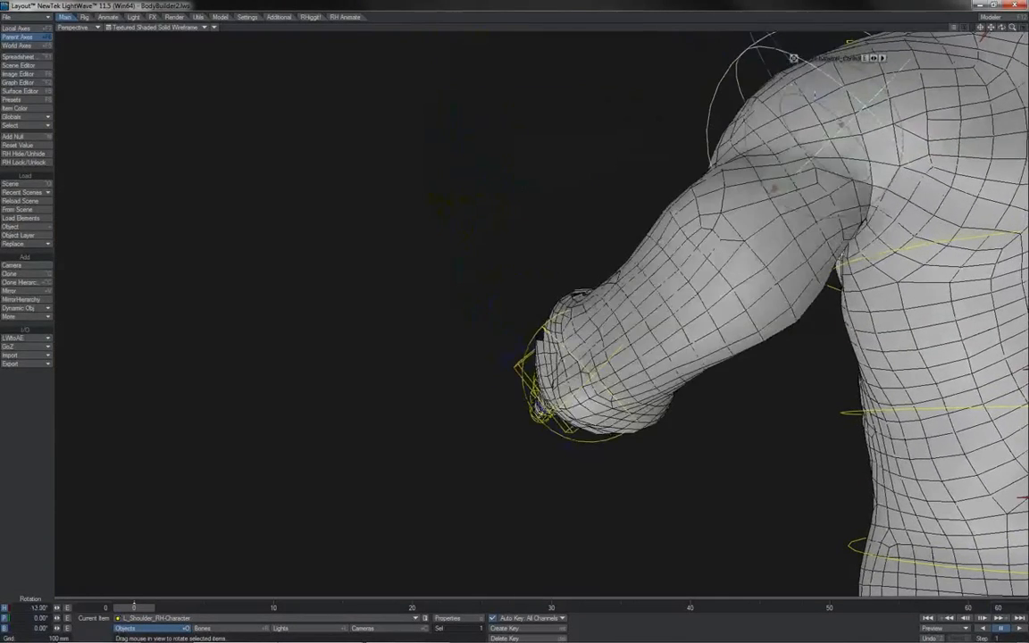
{"action": "key", "text": "ctrl+z"}
View the RHulk figure from the front in Modeler and choose another loaded object.
{"action": "mouse_move", "coordinate": [1011, 27]}
{"action": "left_mouse_down"}
{"action": "mouse_move", "coordinate": [907, 28]}
{"action": "mouse_move", "coordinate": [1027, 28]}
{"action": "mouse_move", "coordinate": [1005, 29]}
{"action": "left_mouse_up"}
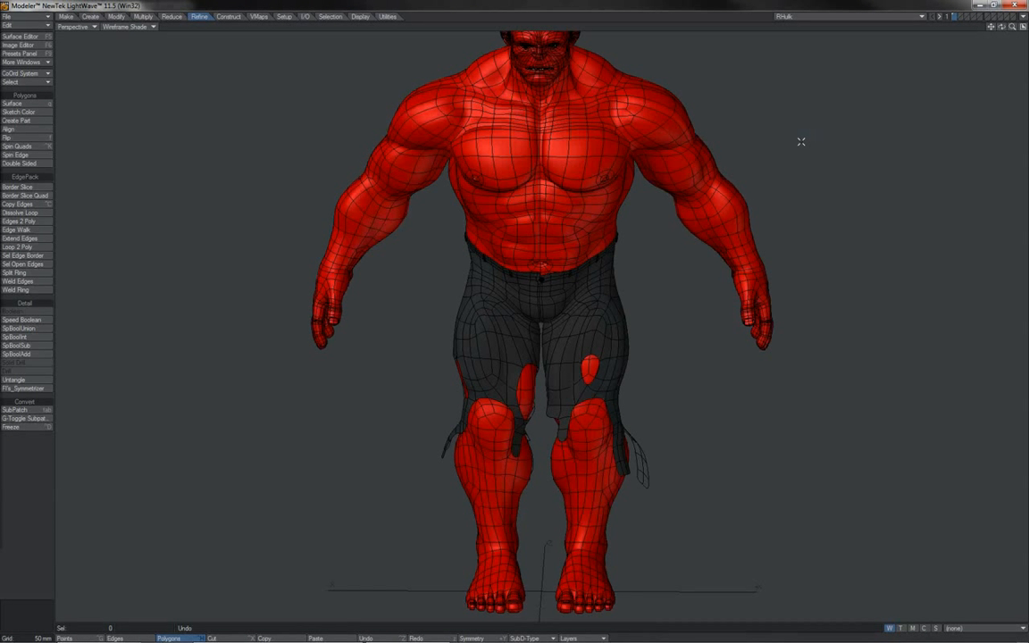
{"action": "mouse_move", "coordinate": [1000, 28]}
{"action": "left_mouse_down"}
{"action": "mouse_move", "coordinate": [1027, 28]}
{"action": "mouse_move", "coordinate": [1017, 27]}
{"action": "left_mouse_up"}
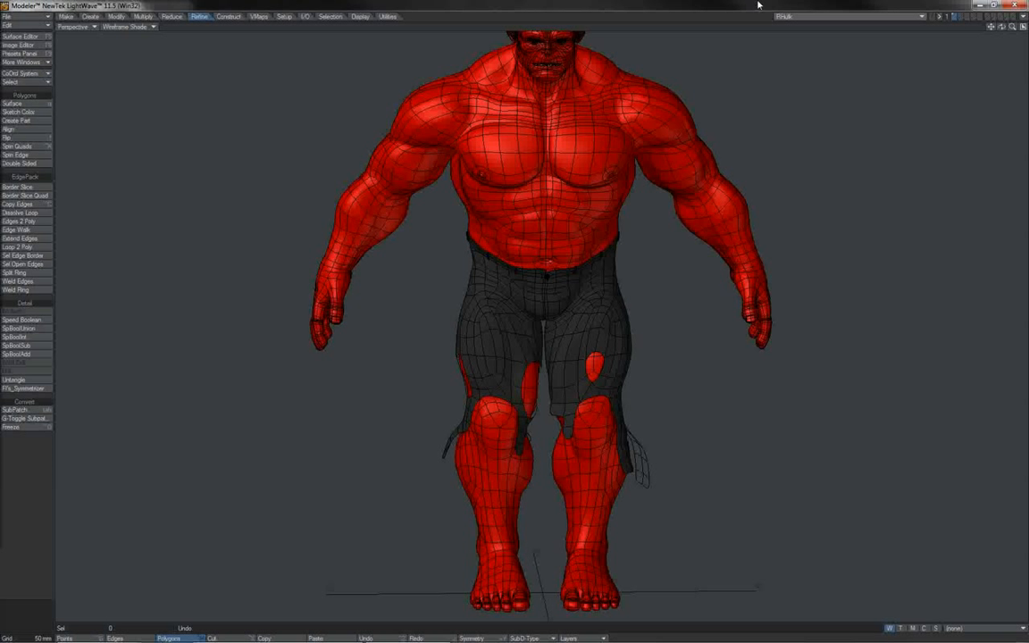
{"action": "left_click", "coordinate": [803, 17]}
{"action": "left_click", "coordinate": [808, 71]}
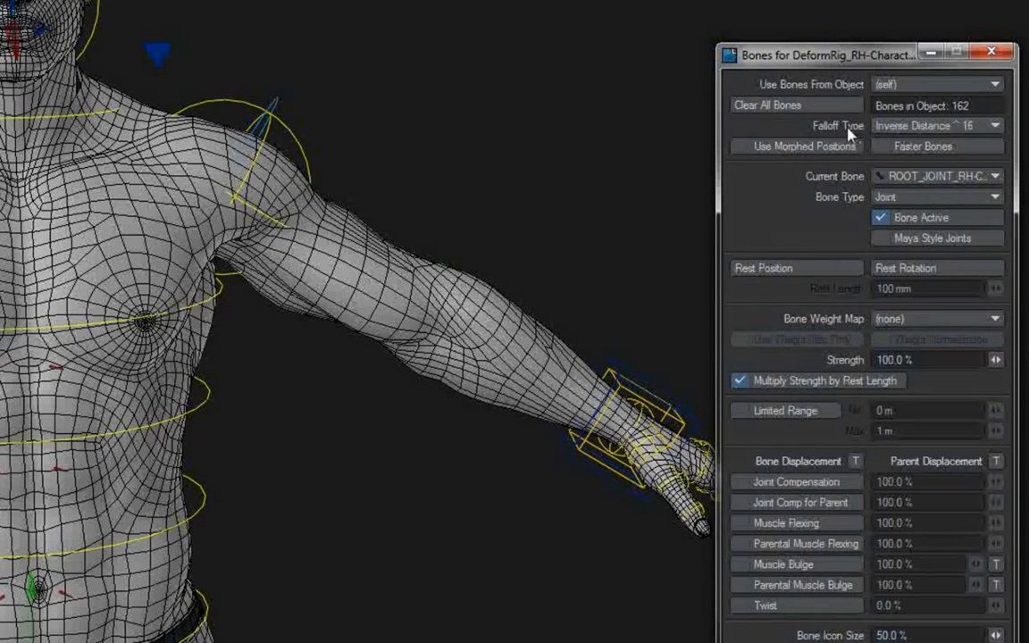
In Layout's BodyBuilder2 scene, review the deform rig's bone falloff options and swing the left shoulder forward, starting with an 81.40° pitch.
{"action": "left_click", "coordinate": [876, 134]}
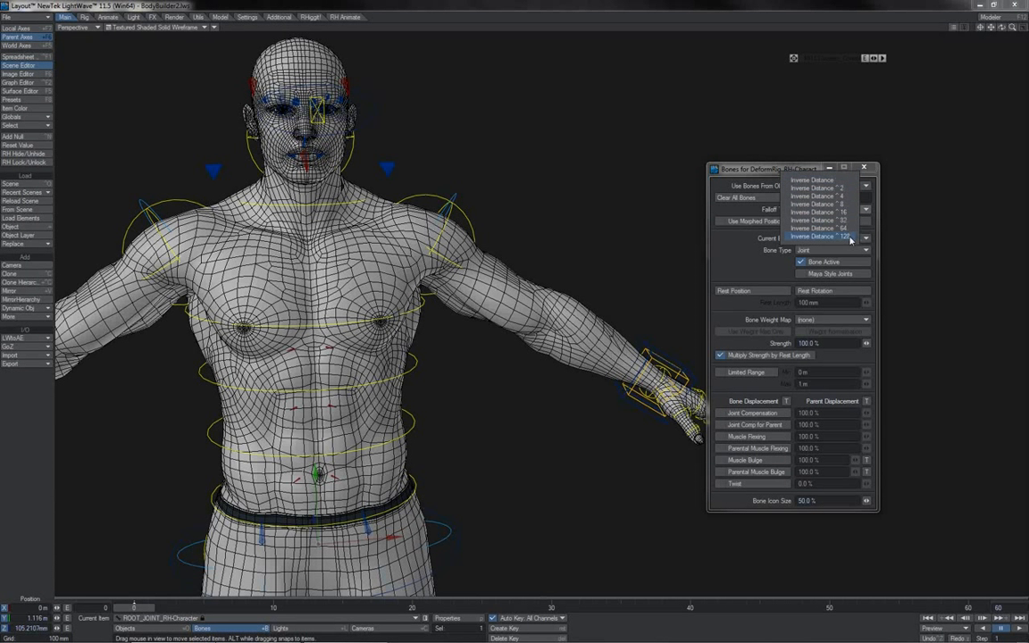
{"action": "left_click", "coordinate": [697, 157]}
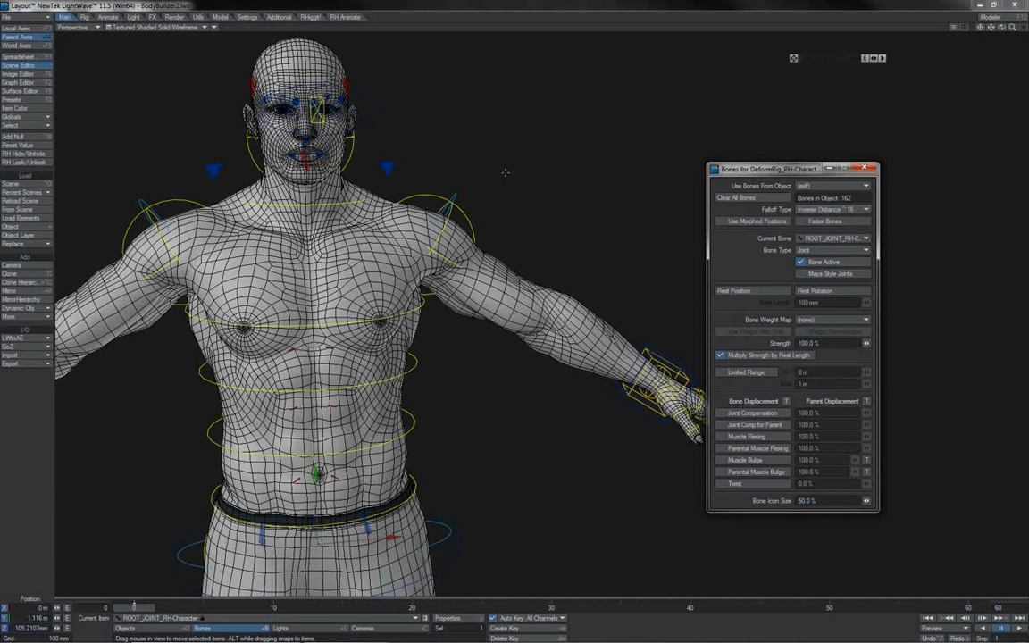
{"action": "left_click", "coordinate": [465, 215]}
{"action": "left_click_drag", "start_coordinate": [404, 233], "coordinate": [484, 278]}
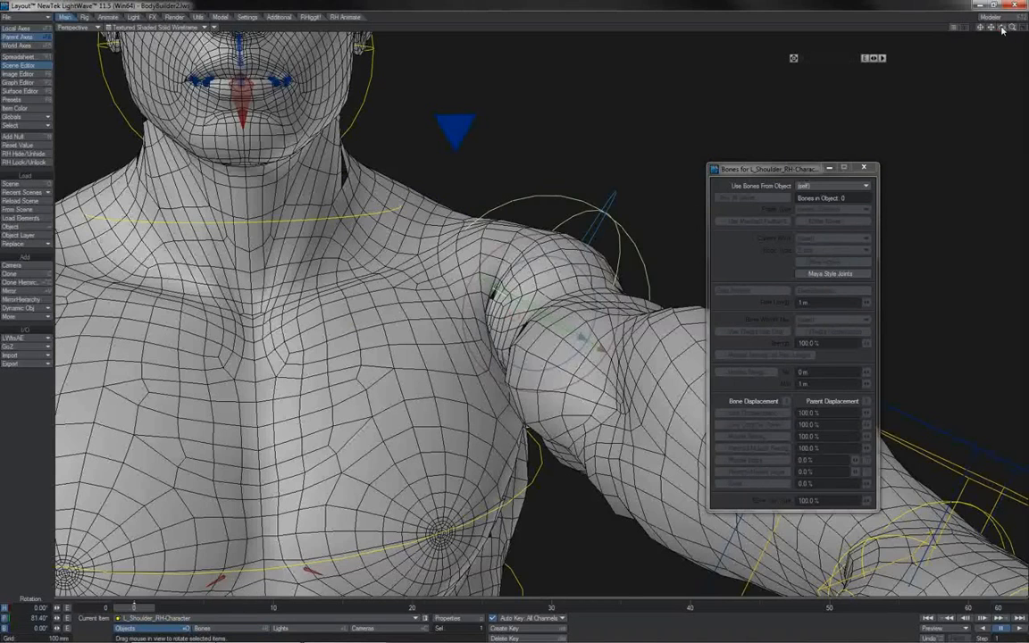
{"action": "left_click_drag", "start_coordinate": [1002, 29], "coordinate": [768, 85]}
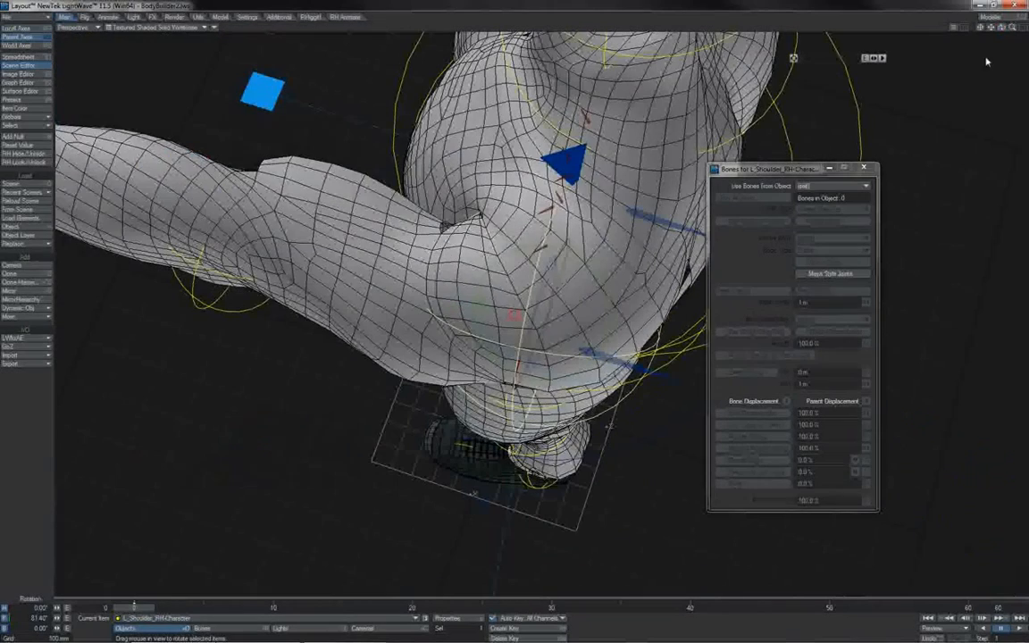
{"action": "left_click_drag", "start_coordinate": [547, 308], "coordinate": [27, 192]}
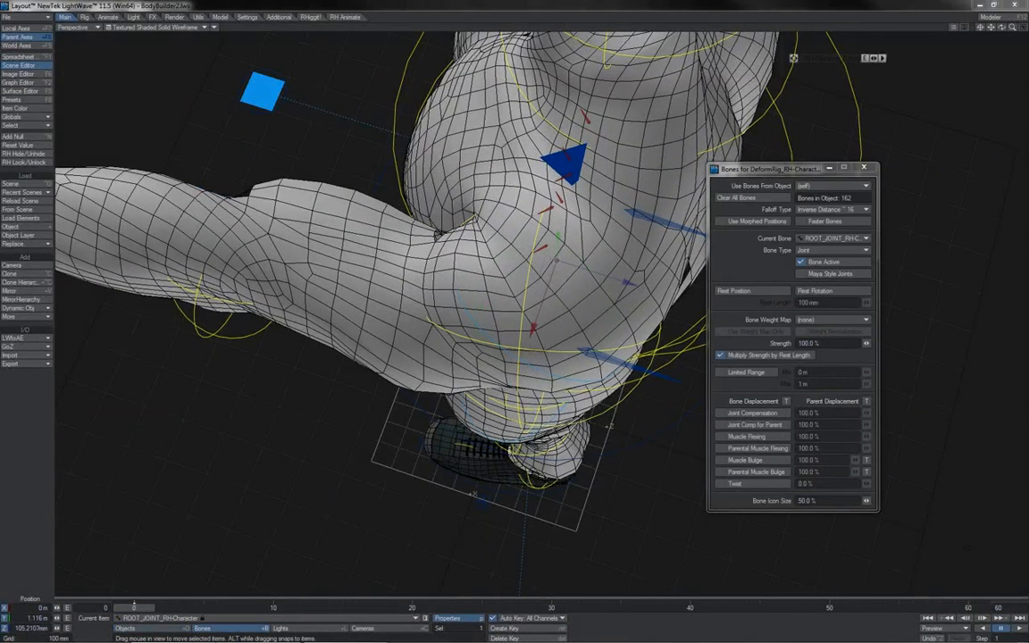
Try the deform rig's falloff type at Inverse Distance ^ 128 and Inverse Distance ^ 2, inspecting the bent shoulder from above and the front.
{"action": "left_click", "coordinate": [862, 211]}
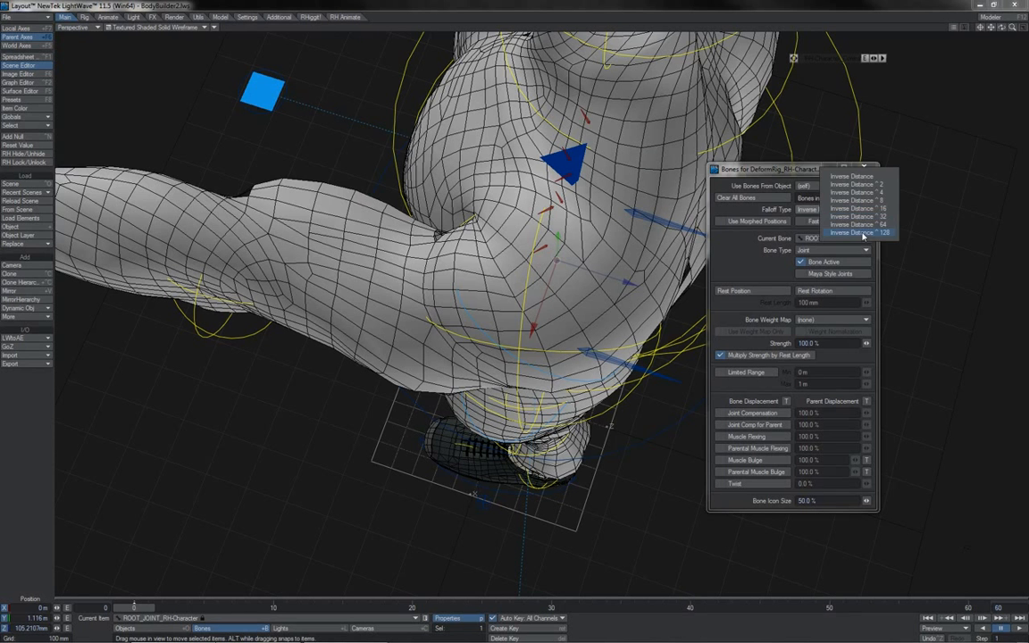
{"action": "left_click", "coordinate": [862, 234]}
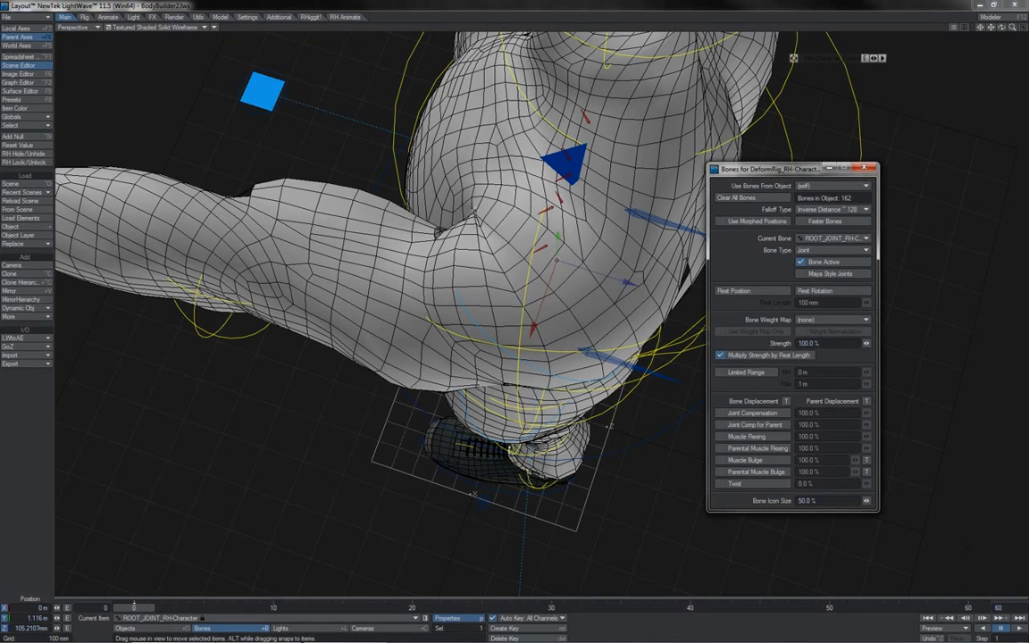
{"action": "left_click", "coordinate": [861, 209]}
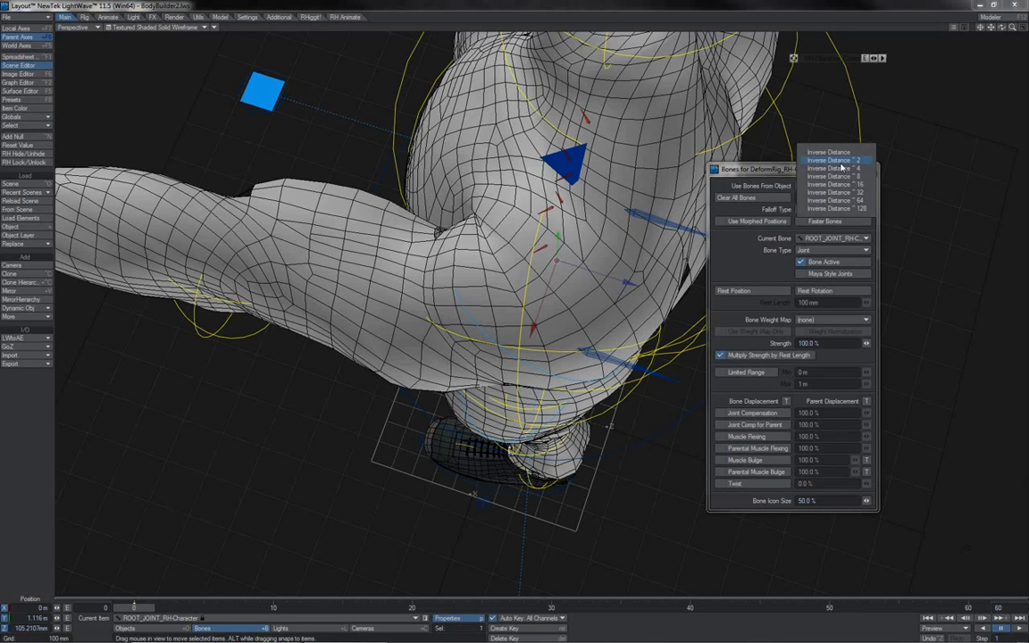
{"action": "left_click", "coordinate": [837, 161]}
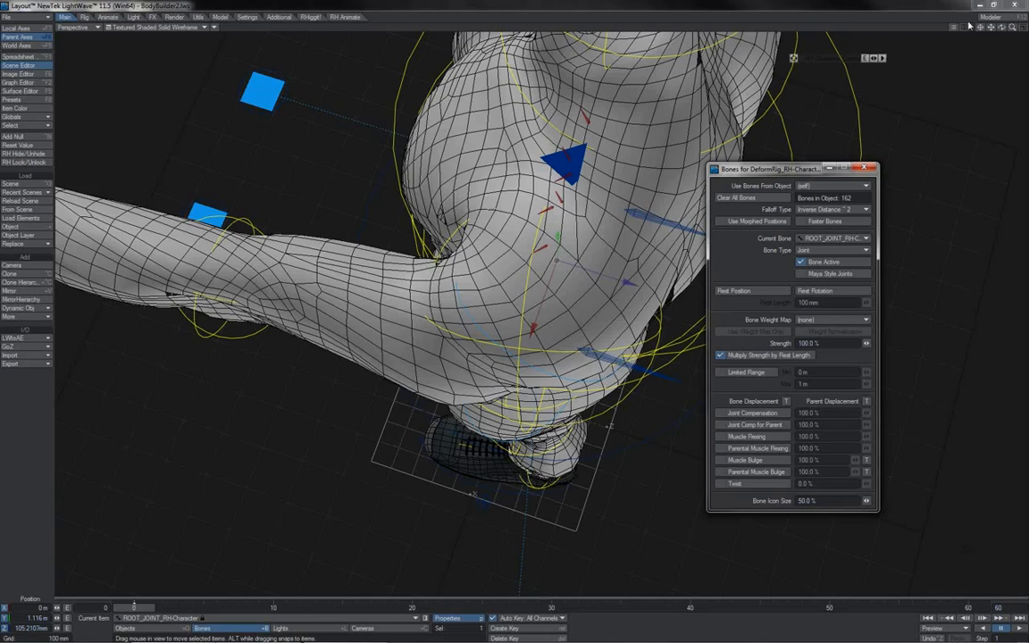
{"action": "mouse_move", "coordinate": [1012, 27]}
{"action": "left_mouse_down"}
{"action": "mouse_move", "coordinate": [956, 28]}
{"action": "mouse_move", "coordinate": [1025, 14]}
{"action": "mouse_move", "coordinate": [1006, 30]}
{"action": "left_mouse_up"}
{"action": "left_click", "coordinate": [613, 308]}
{"action": "mouse_move", "coordinate": [613, 308]}
{"action": "left_mouse_down"}
{"action": "mouse_move", "coordinate": [600, 375]}
{"action": "mouse_move", "coordinate": [611, 314]}
{"action": "mouse_move", "coordinate": [604, 354]}
{"action": "mouse_move", "coordinate": [570, 403]}
{"action": "mouse_move", "coordinate": [665, 412]}
{"action": "mouse_move", "coordinate": [695, 420]}
{"action": "mouse_move", "coordinate": [705, 436]}
{"action": "mouse_move", "coordinate": [616, 291]}
{"action": "left_mouse_up"}
{"action": "scroll", "coordinate": [572, 400], "scroll_direction": "up", "scroll_amount": 5}
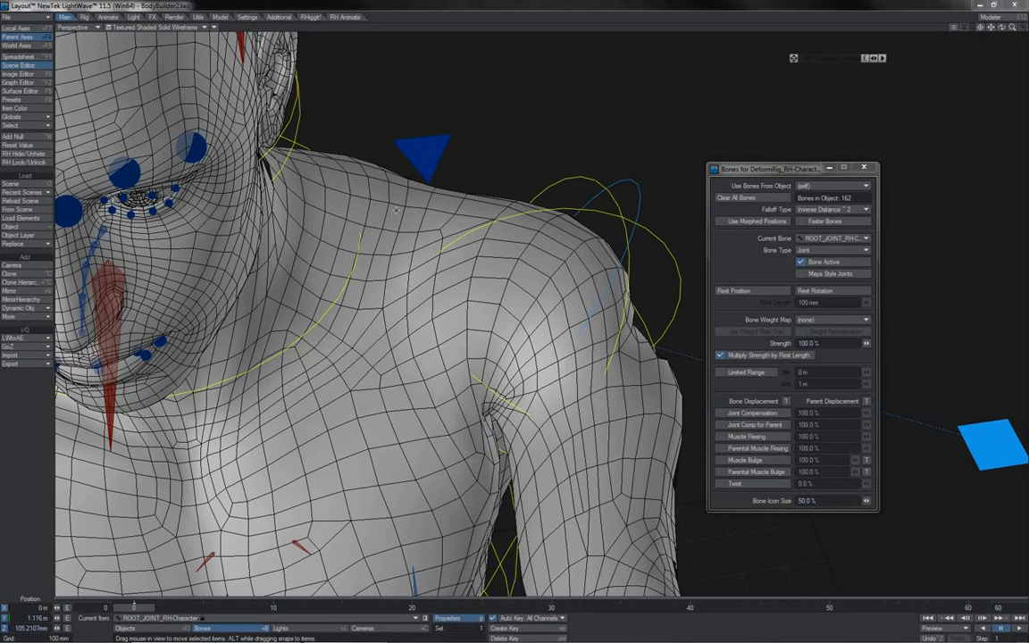
Compare plain Inverse Distance falloff on the bent shoulder, then set the deform rig's falloff type to Inverse Distance ^ 16.
{"action": "left_click", "coordinate": [820, 210]}
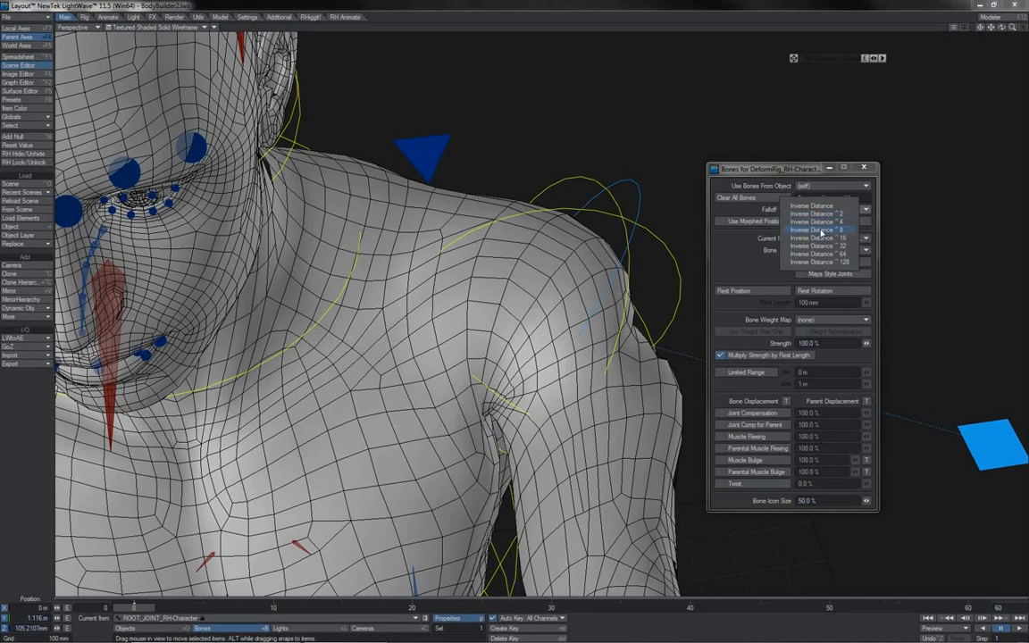
{"action": "left_click", "coordinate": [820, 207]}
{"action": "left_click", "coordinate": [822, 210]}
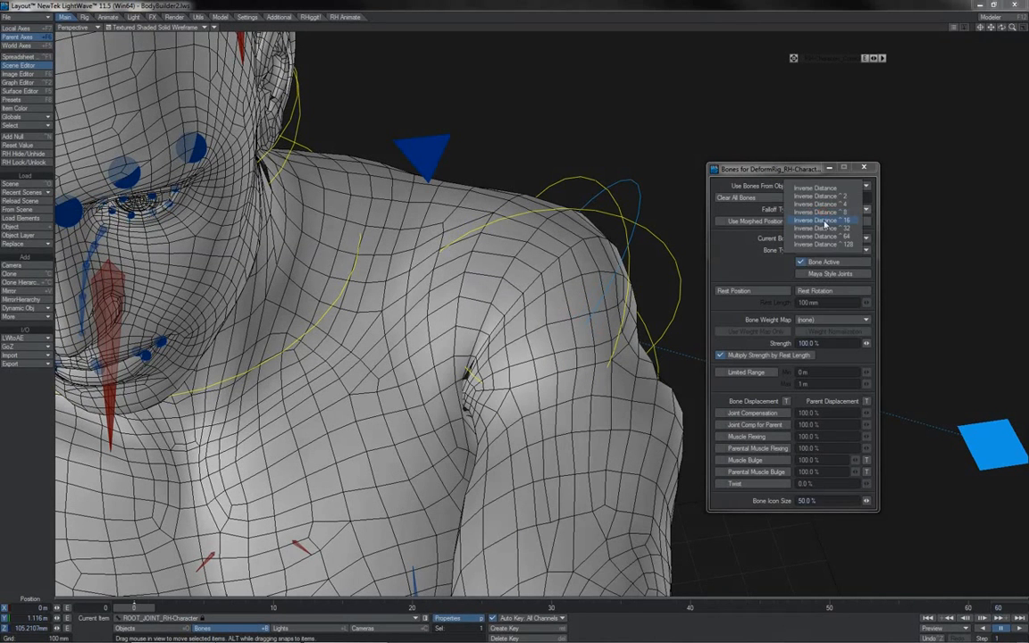
{"action": "left_click", "coordinate": [823, 222]}
{"action": "left_click_drag", "start_coordinate": [1001, 28], "coordinate": [953, 119]}
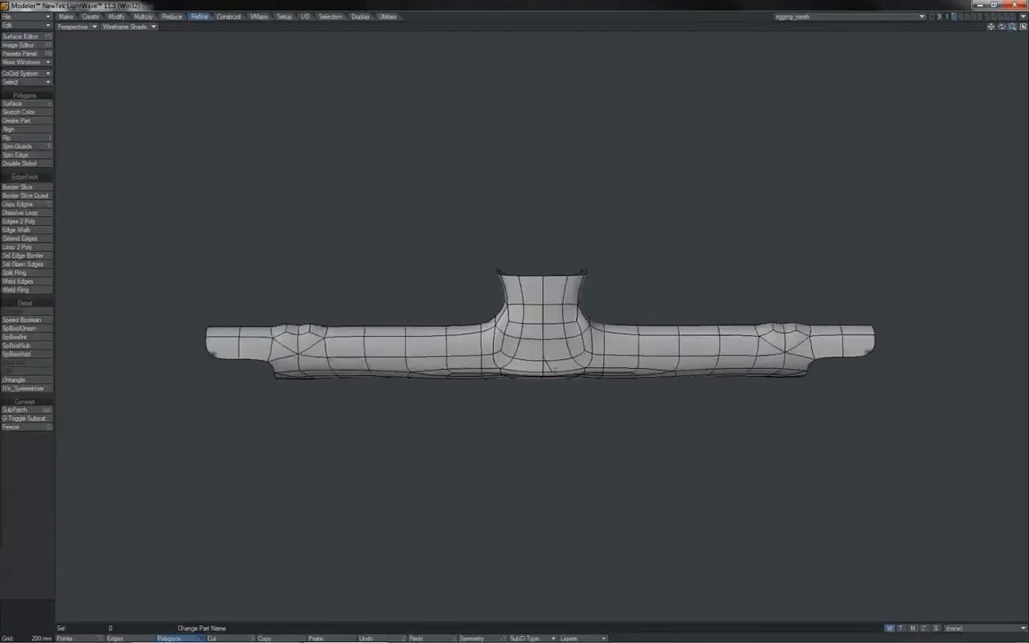
In Modeler's rigging_mesh object, highlight the front edges where the left leg joins the pelvis and clear the selection.
{"action": "left_click_drag", "start_coordinate": [1012, 26], "coordinate": [1021, 27]}
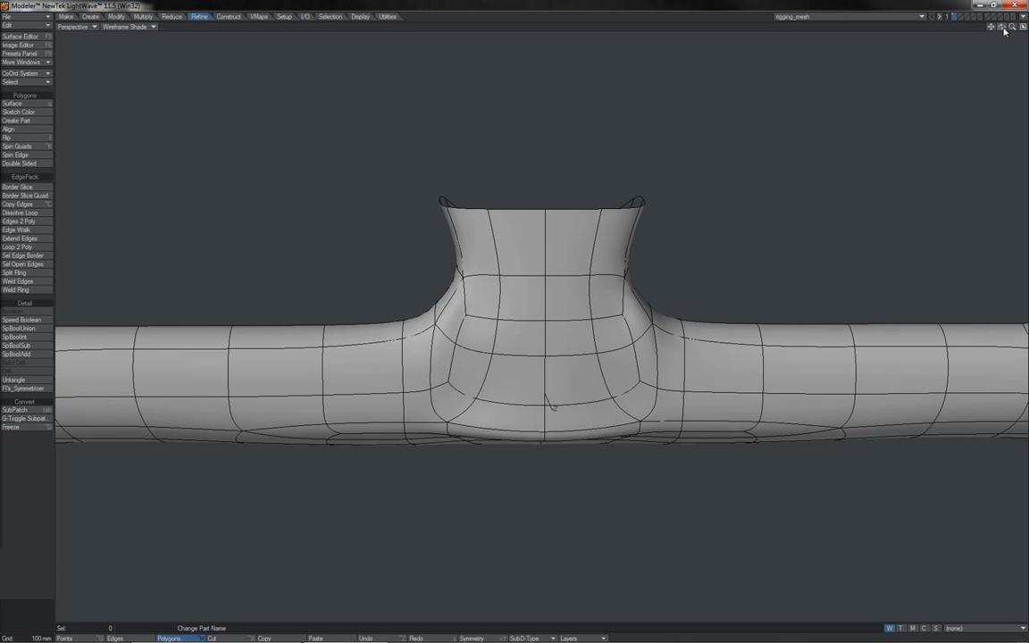
{"action": "mouse_move", "coordinate": [1000, 27]}
{"action": "left_mouse_down"}
{"action": "mouse_move", "coordinate": [991, 28]}
{"action": "mouse_move", "coordinate": [1018, 28]}
{"action": "mouse_move", "coordinate": [988, 24]}
{"action": "mouse_move", "coordinate": [1011, 28]}
{"action": "left_mouse_up"}
{"action": "key", "text": "space"}
{"action": "key", "text": "space"}
{"action": "left_click", "coordinate": [686, 360]}
{"action": "left_click", "coordinate": [685, 397]}
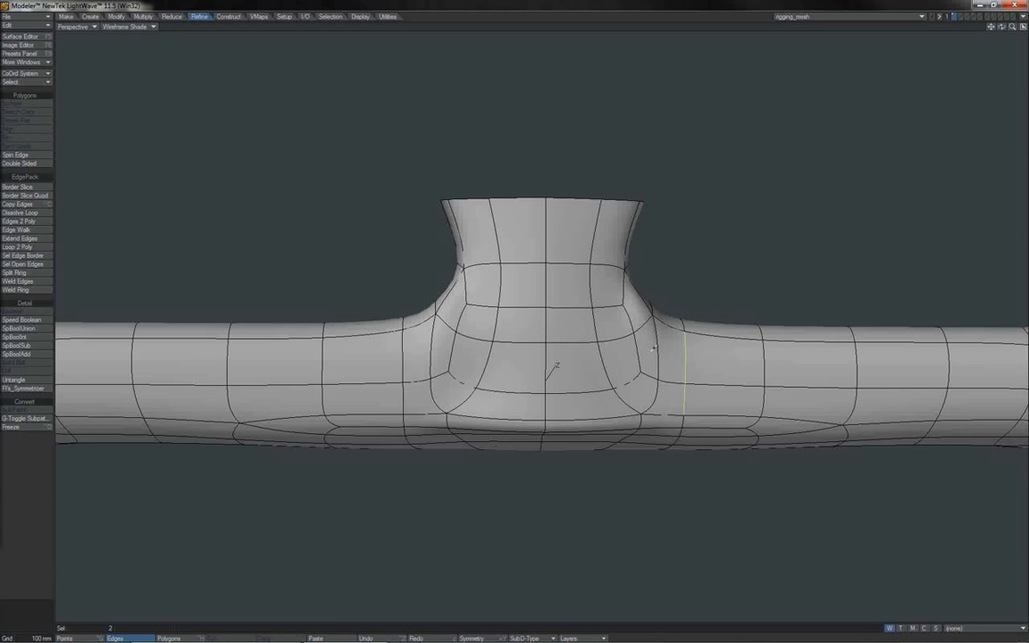
{"action": "left_click", "coordinate": [638, 357]}
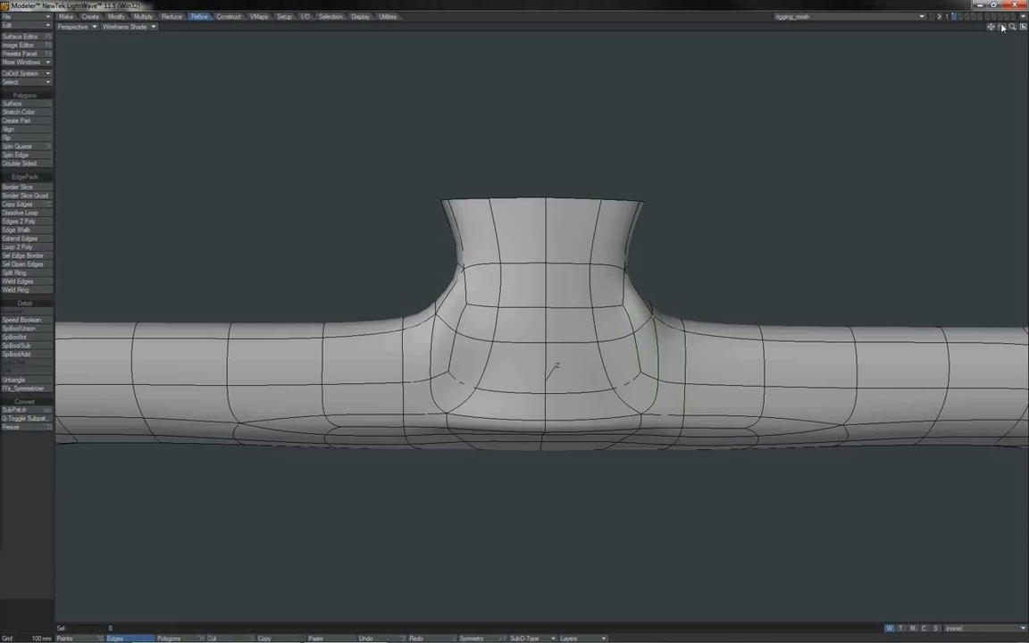
Highlight the two edge flows curving from the left leg up the back of the rigging_mesh pelvis and clear the selection.
{"action": "mouse_move", "coordinate": [536, 375]}
{"action": "left_mouse_down", "text": "alt"}
{"action": "mouse_move", "coordinate": [571, 339]}
{"action": "mouse_move", "coordinate": [503, 379]}
{"action": "left_mouse_up", "text": "alt"}
{"action": "left_click_drag", "start_coordinate": [1001, 27], "coordinate": [1025, 28]}
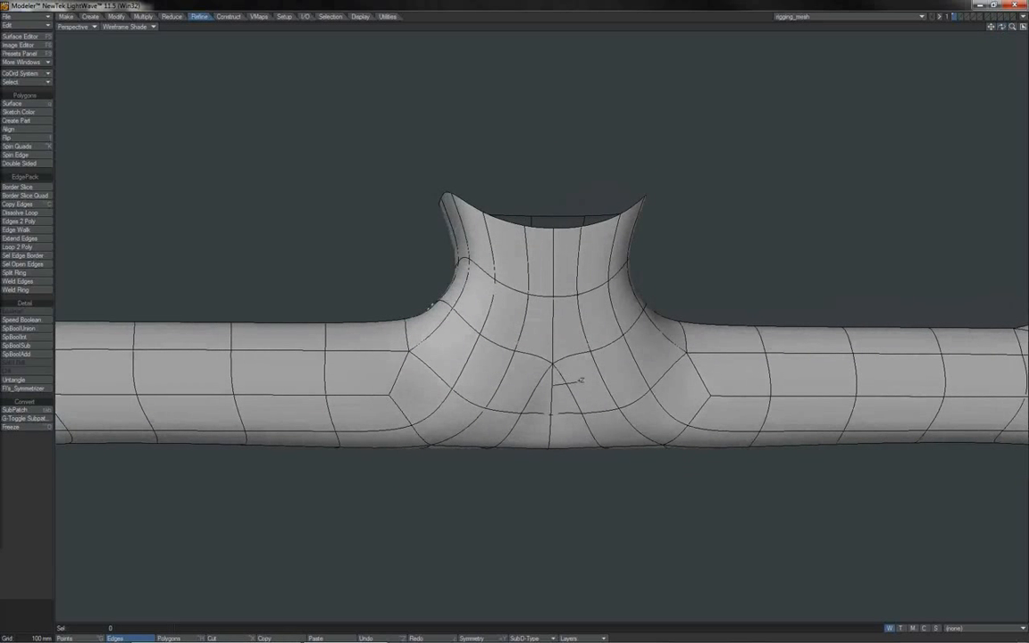
{"action": "left_click", "coordinate": [451, 430]}
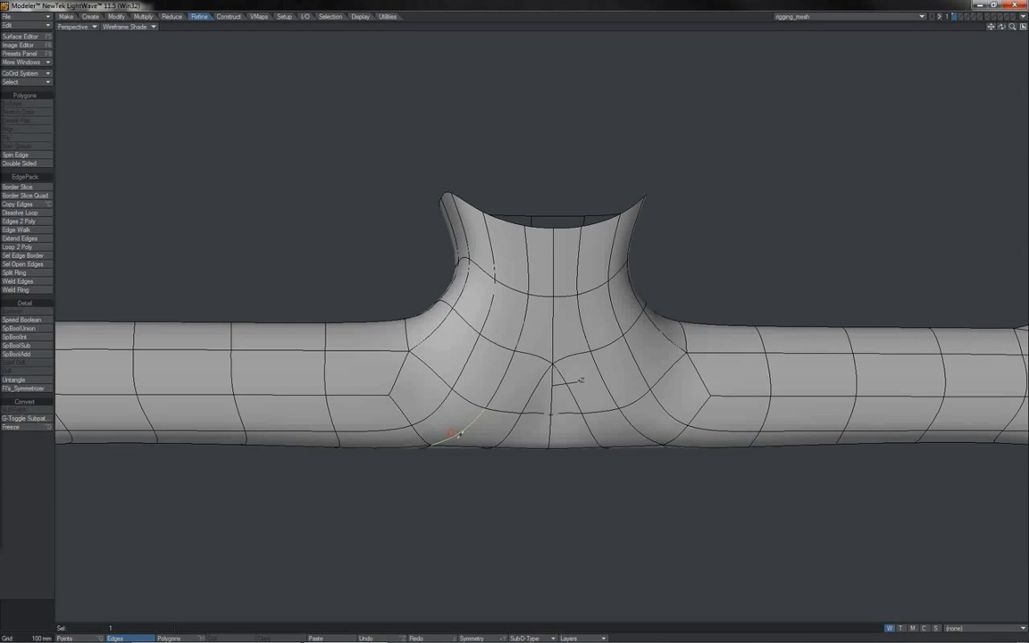
{"action": "left_click", "coordinate": [490, 387]}
{"action": "left_click", "coordinate": [516, 328]}
{"action": "left_click", "coordinate": [461, 420]}
{"action": "left_click", "coordinate": [433, 413]}
{"action": "left_click", "coordinate": [394, 425]}
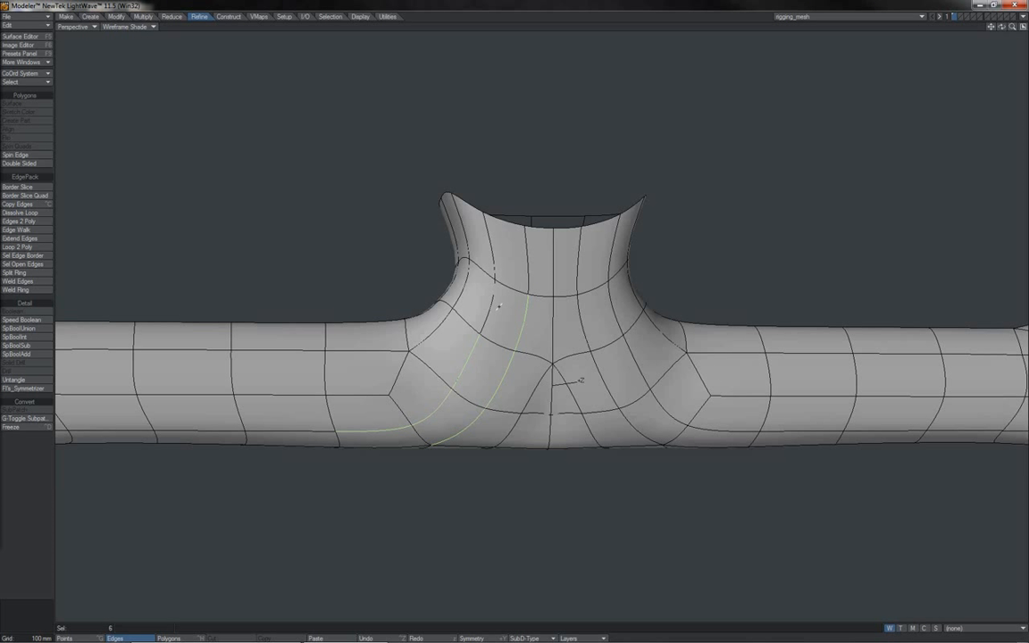
{"action": "left_click", "coordinate": [719, 30]}
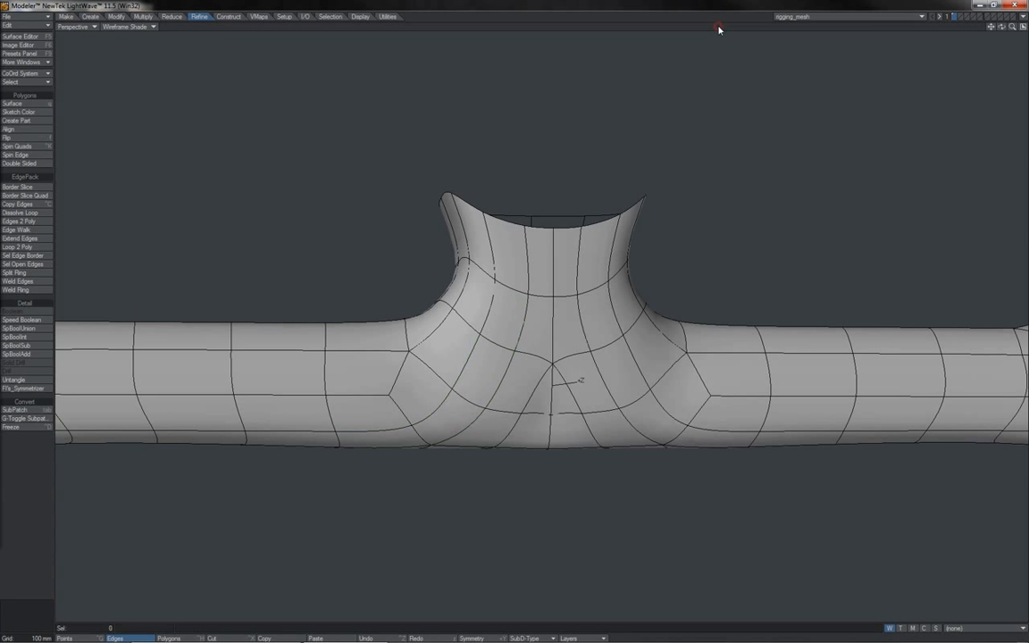
Switch to the Unnamed lower-body model, highlight the front groin crease edges of its left leg and clear the selection.
{"action": "left_click_drag", "start_coordinate": [1001, 28], "coordinate": [1028, 28]}
{"action": "left_click", "coordinate": [922, 16]}
{"action": "left_click", "coordinate": [922, 27]}
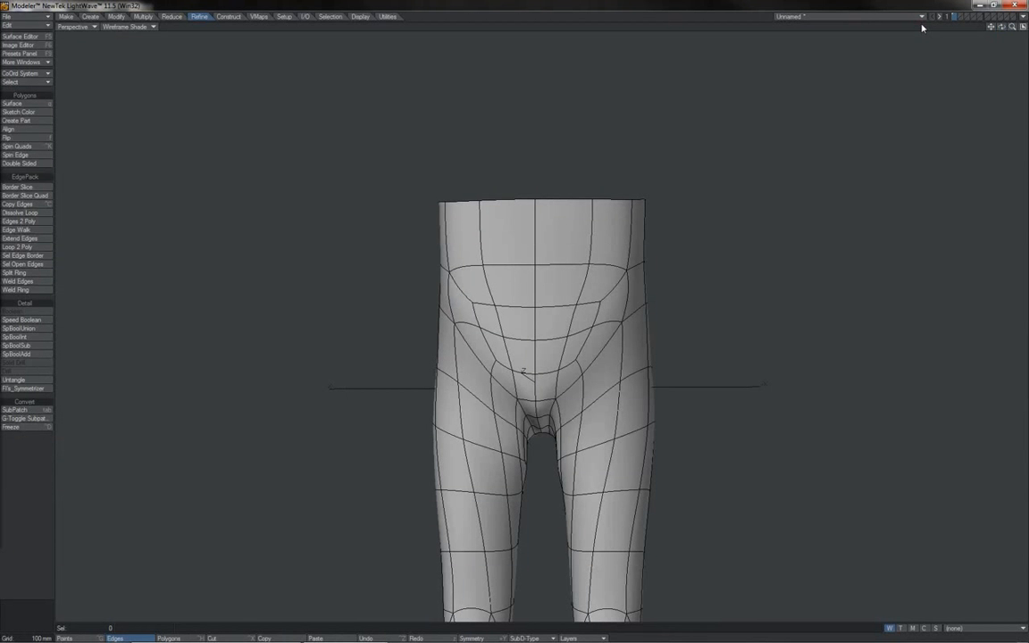
{"action": "left_click_drag", "start_coordinate": [1002, 28], "coordinate": [598, 27]}
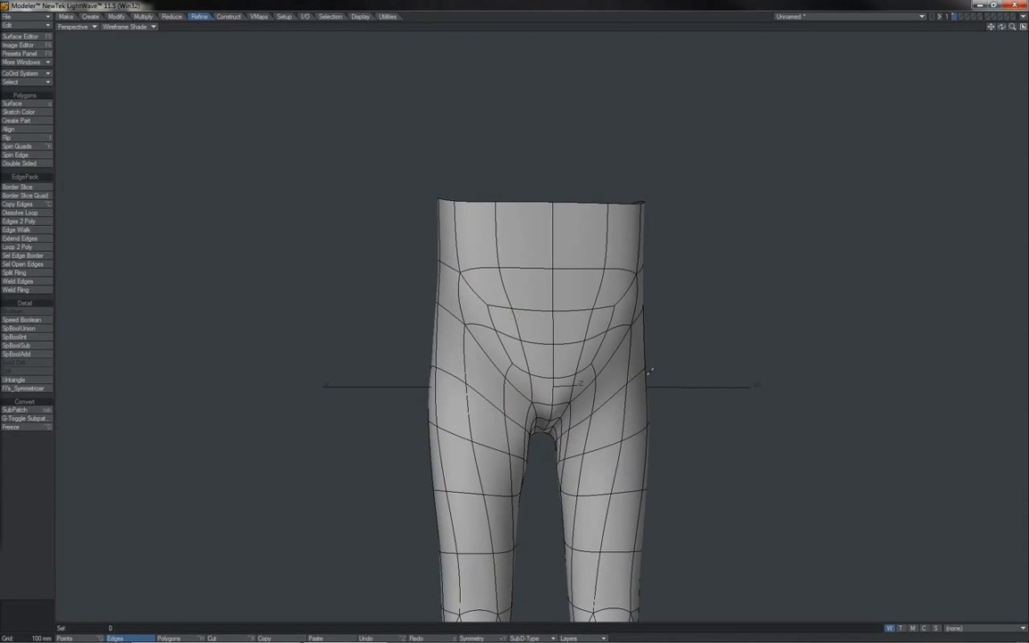
{"action": "left_click", "coordinate": [608, 364]}
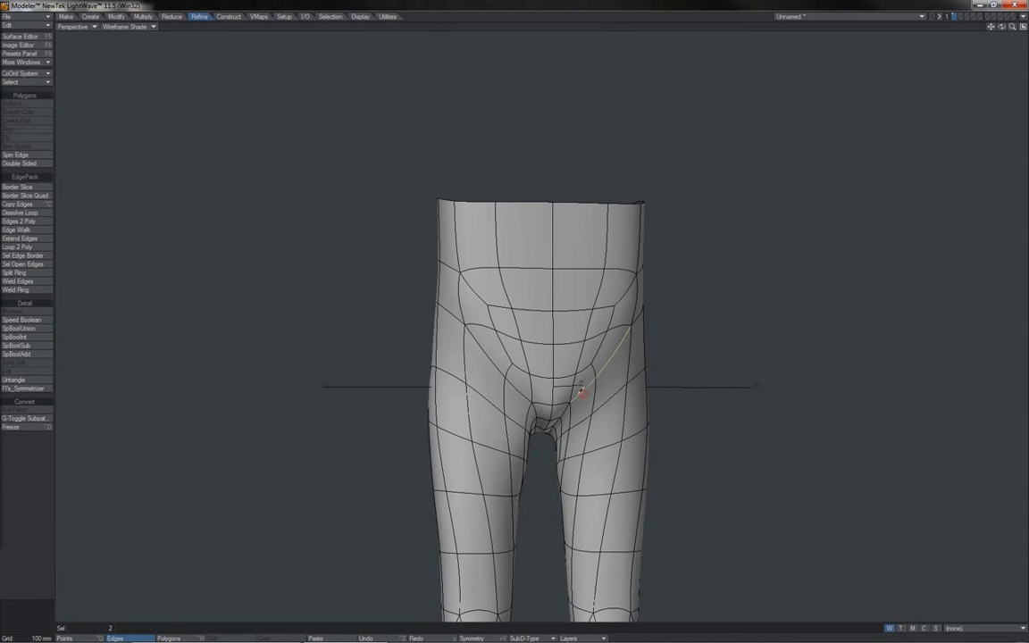
{"action": "left_click", "coordinate": [566, 401]}
{"action": "left_click", "coordinate": [742, 25]}
{"action": "key", "text": "g"}
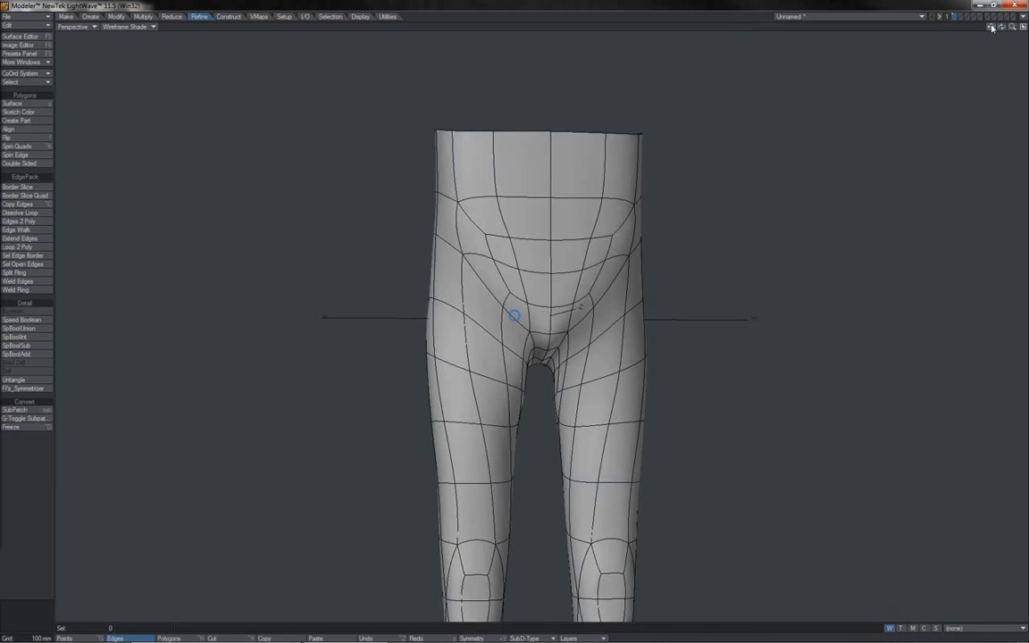
Highlight the polygon strip running from the upper thigh over the right buttock to the lower back and clear the selection.
{"action": "left_click_drag", "start_coordinate": [1003, 30], "coordinate": [514, 317]}
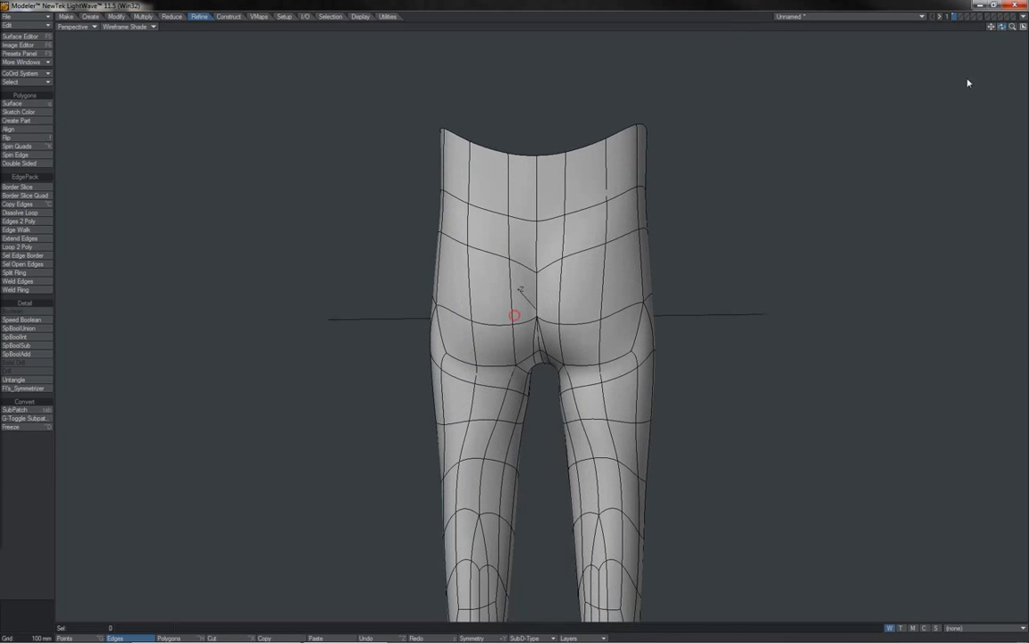
{"action": "key", "text": "space"}
{"action": "mouse_move", "coordinate": [599, 412]}
{"action": "left_mouse_down"}
{"action": "mouse_move", "coordinate": [576, 294]}
{"action": "mouse_move", "coordinate": [585, 223]}
{"action": "left_mouse_up"}
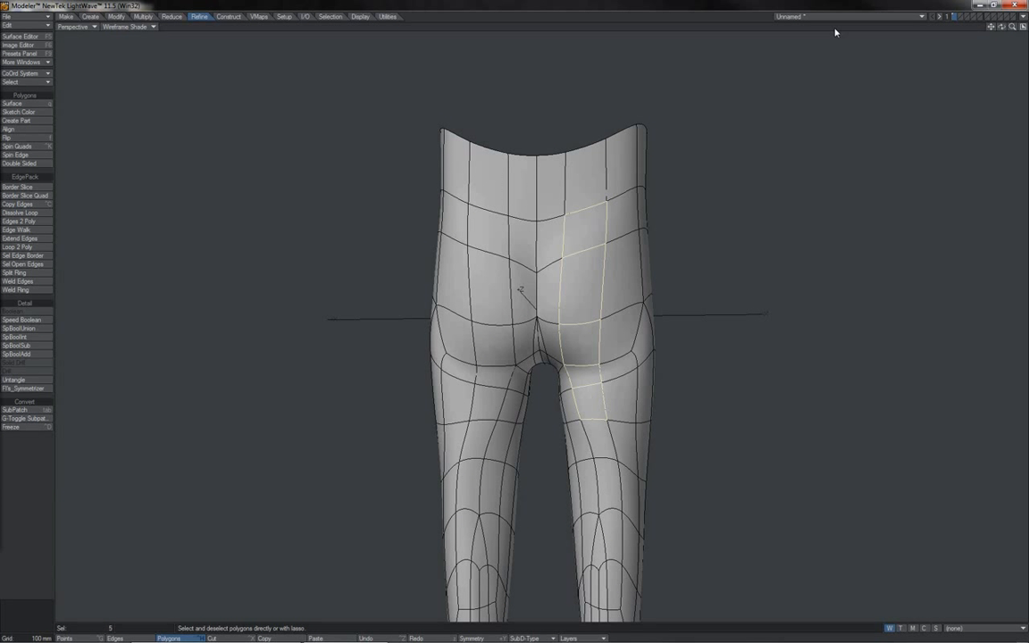
{"action": "left_click", "coordinate": [835, 30]}
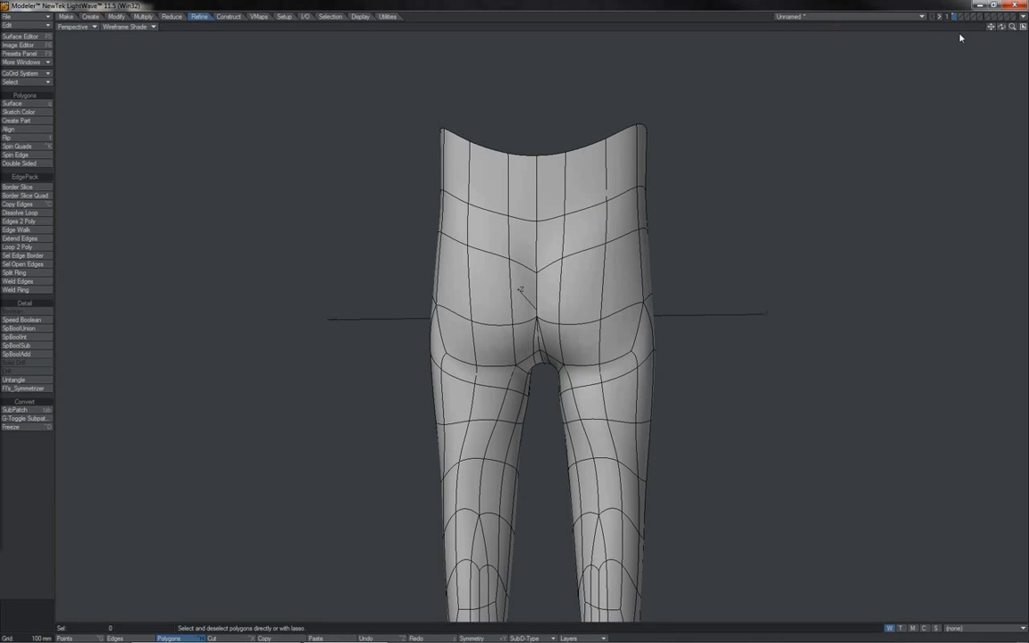
Select the polygon strip running down the front of the left thigh from the groin crease to the inner knee.
{"action": "left_click_drag", "start_coordinate": [1000, 28], "coordinate": [1018, 27]}
{"action": "left_click", "coordinate": [524, 349]}
{"action": "left_click", "coordinate": [524, 350]}
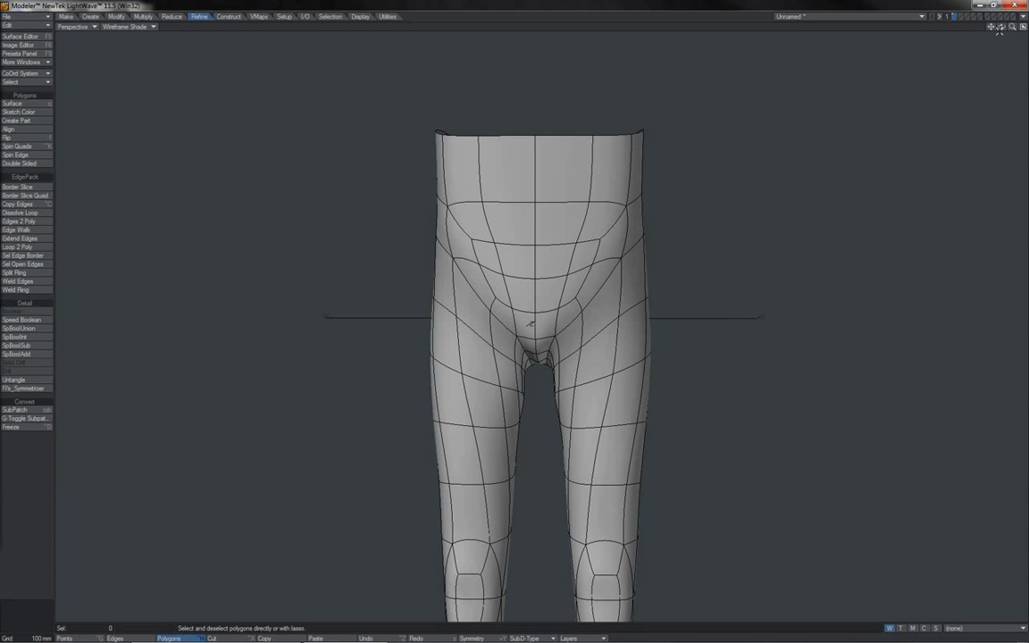
{"action": "left_click_drag", "start_coordinate": [1001, 26], "coordinate": [996, 3]}
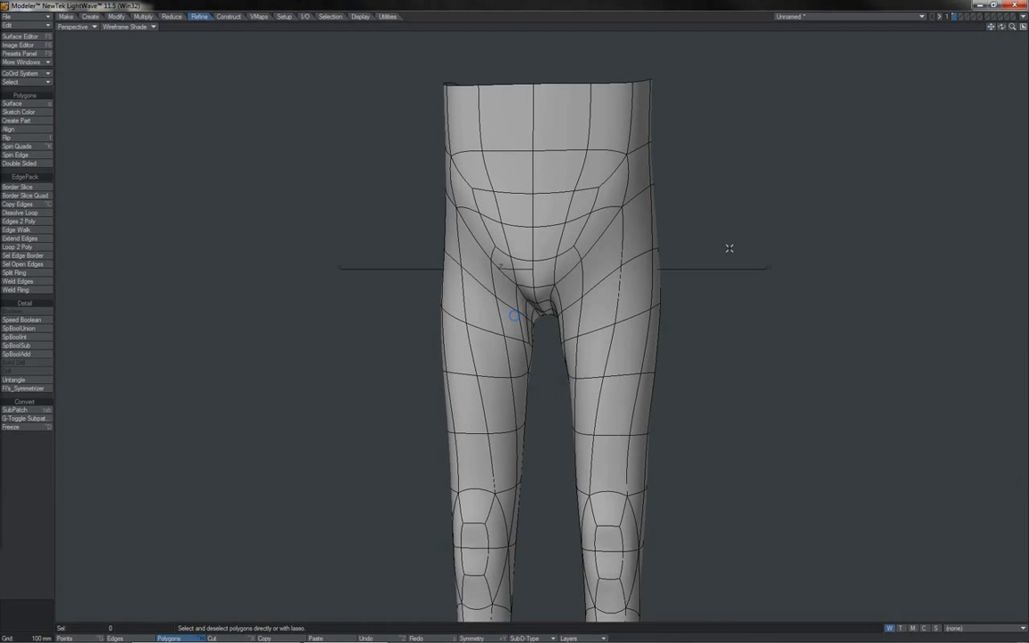
{"action": "mouse_move", "coordinate": [608, 264]}
{"action": "left_mouse_down"}
{"action": "mouse_move", "coordinate": [582, 404]}
{"action": "mouse_move", "coordinate": [580, 502]}
{"action": "mouse_move", "coordinate": [594, 489]}
{"action": "left_mouse_up"}
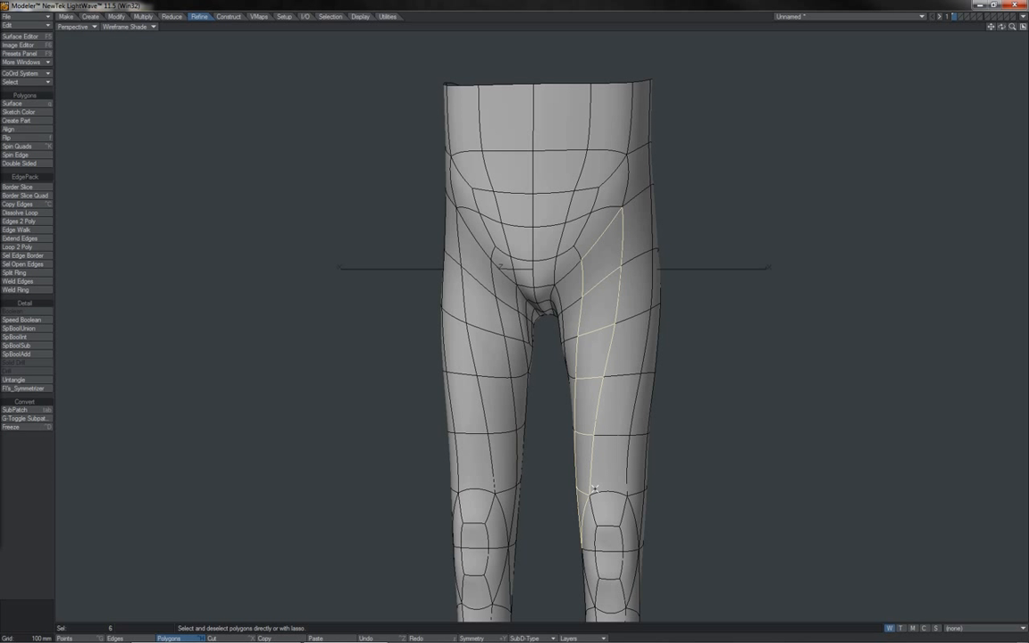
Switch to the rigging_mesh object, highlight the two kneecap polygons on its left leg and clear the selection.
{"action": "left_click", "coordinate": [821, 16]}
{"action": "left_click", "coordinate": [819, 16]}
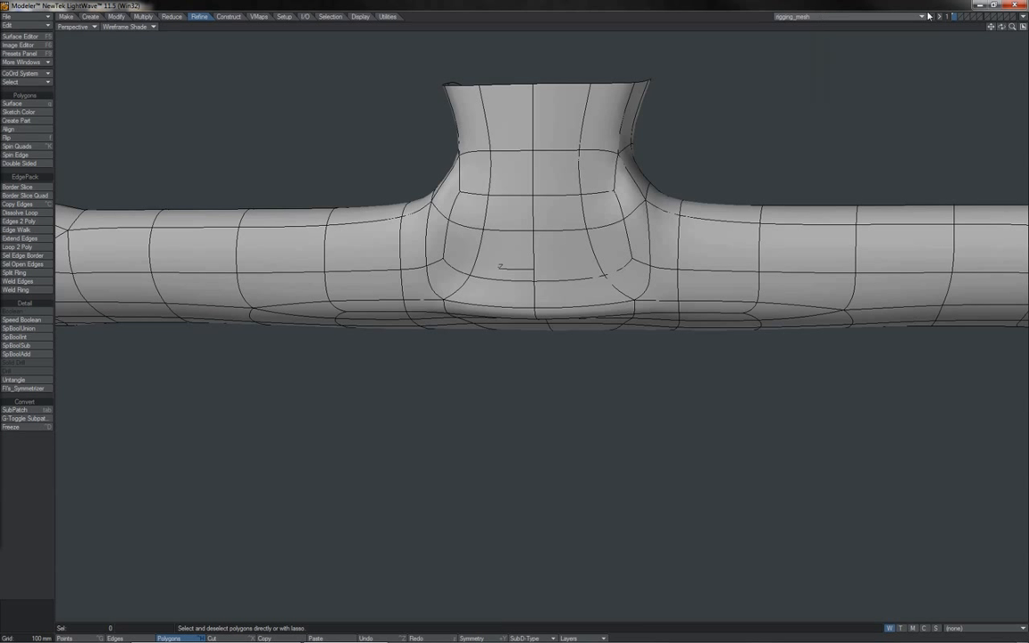
{"action": "left_click_drag", "start_coordinate": [1011, 28], "coordinate": [959, 29]}
{"action": "left_click", "coordinate": [925, 375]}
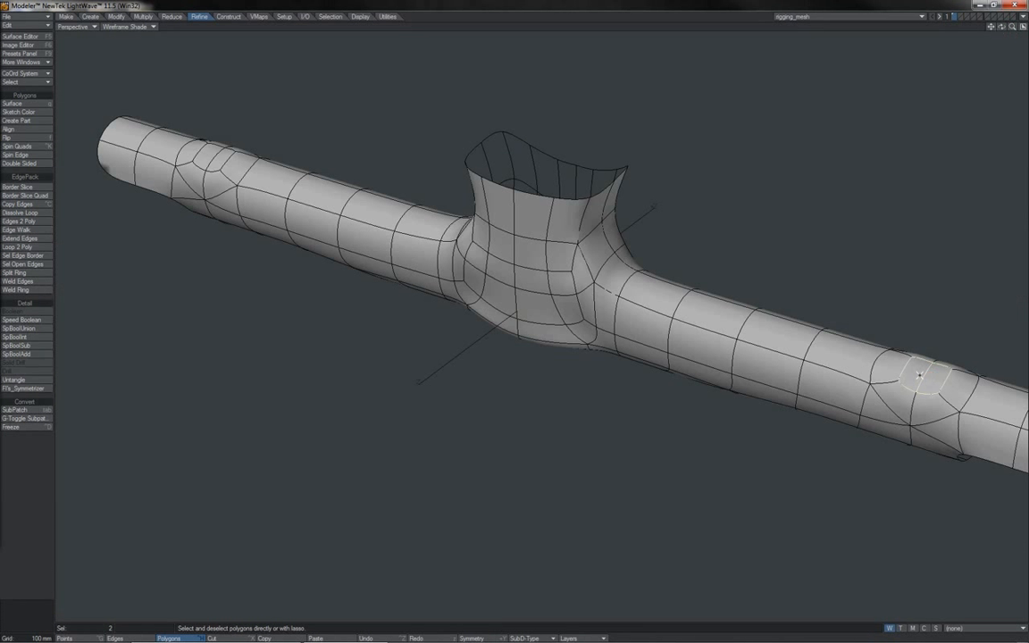
{"action": "left_click", "coordinate": [921, 375]}
{"action": "left_click", "coordinate": [637, 280]}
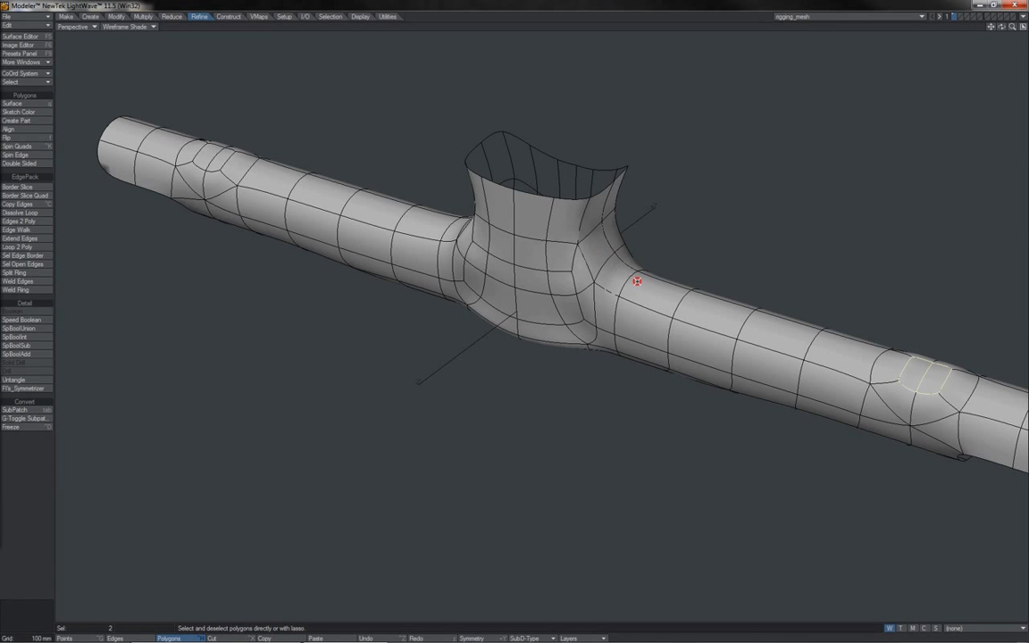
{"action": "left_click", "coordinate": [591, 215]}
{"action": "key", "text": "slash"}
{"action": "mouse_move", "coordinate": [1000, 27]}
{"action": "left_mouse_down"}
{"action": "mouse_move", "coordinate": [1013, 24]}
{"action": "mouse_move", "coordinate": [1002, 28]}
{"action": "left_mouse_up"}
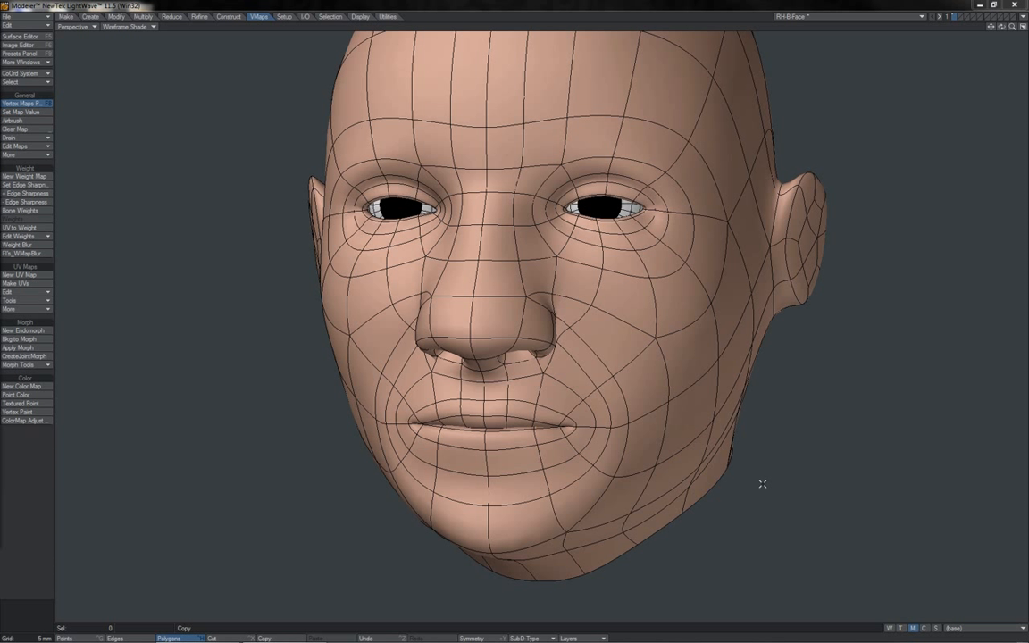
Enable Symmetry on the RH-B-Face head and highlight the ring of polygons surrounding the lips.
{"action": "key", "text": "shift+y"}
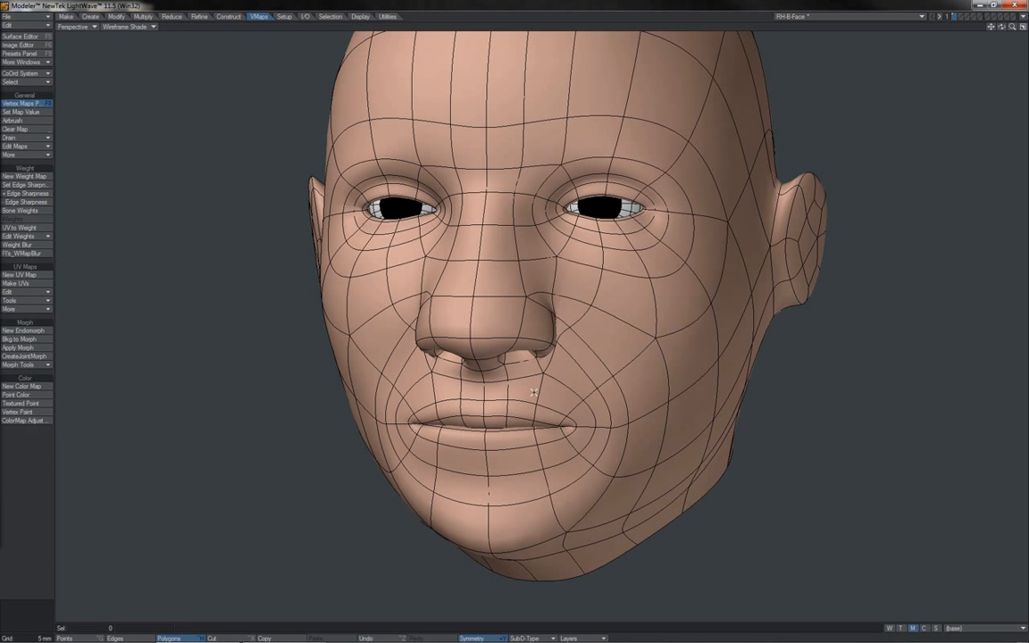
{"action": "mouse_move", "coordinate": [480, 353]}
{"action": "left_mouse_down"}
{"action": "mouse_move", "coordinate": [509, 361]}
{"action": "mouse_move", "coordinate": [576, 438]}
{"action": "mouse_move", "coordinate": [495, 406]}
{"action": "left_mouse_up"}
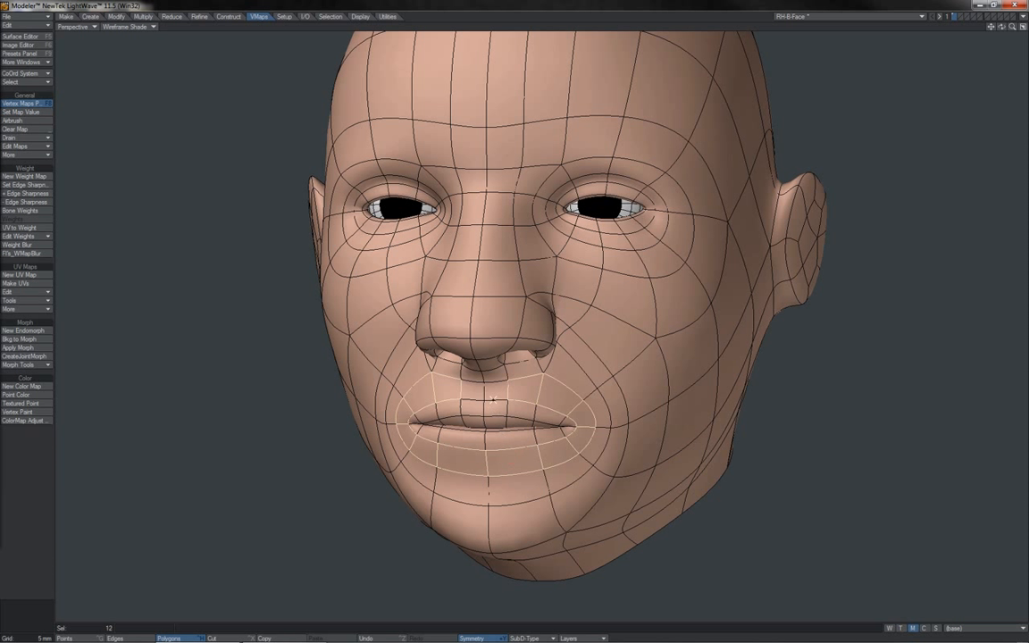
{"action": "left_click", "coordinate": [492, 386]}
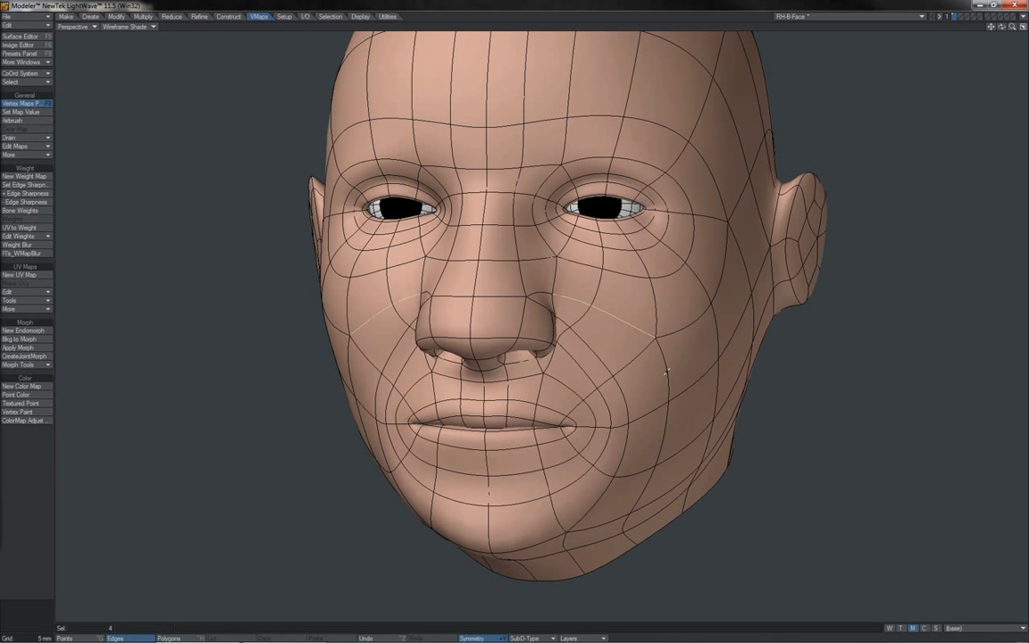
Highlight the outer cheek edge flow running from beside the nose down toward the jaw on both sides, and clear the selection.
{"action": "left_click_drag", "start_coordinate": [672, 373], "coordinate": [660, 455]}
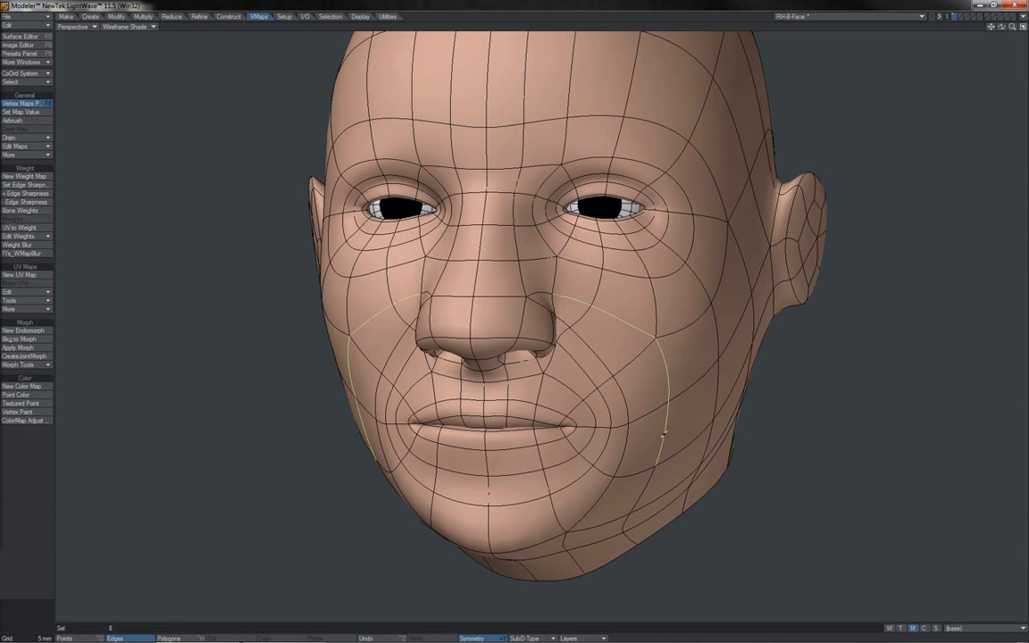
{"action": "left_click_drag", "start_coordinate": [683, 355], "coordinate": [688, 385]}
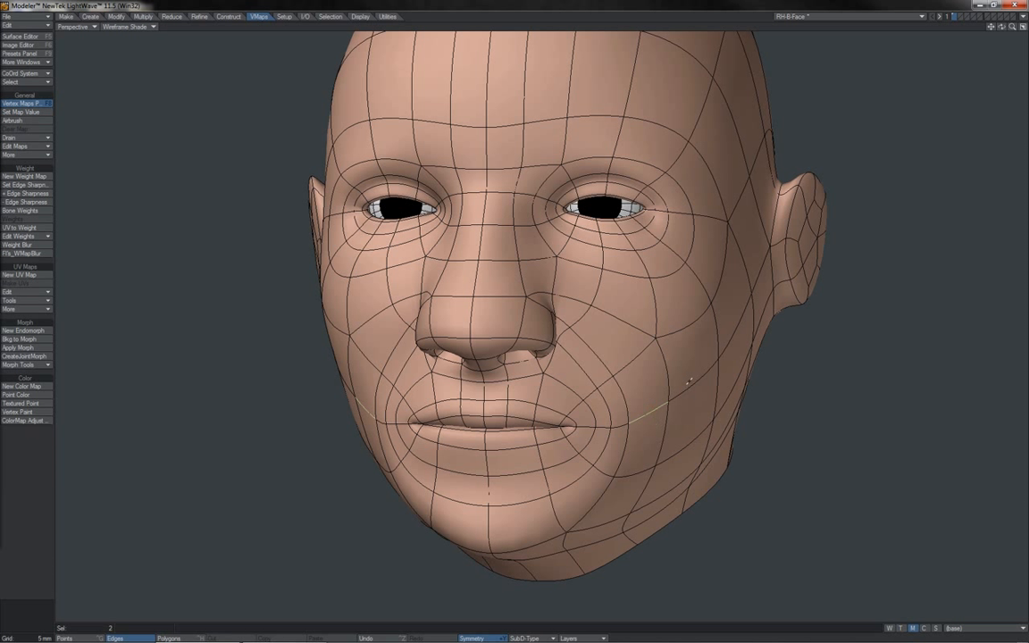
{"action": "left_click", "coordinate": [731, 29]}
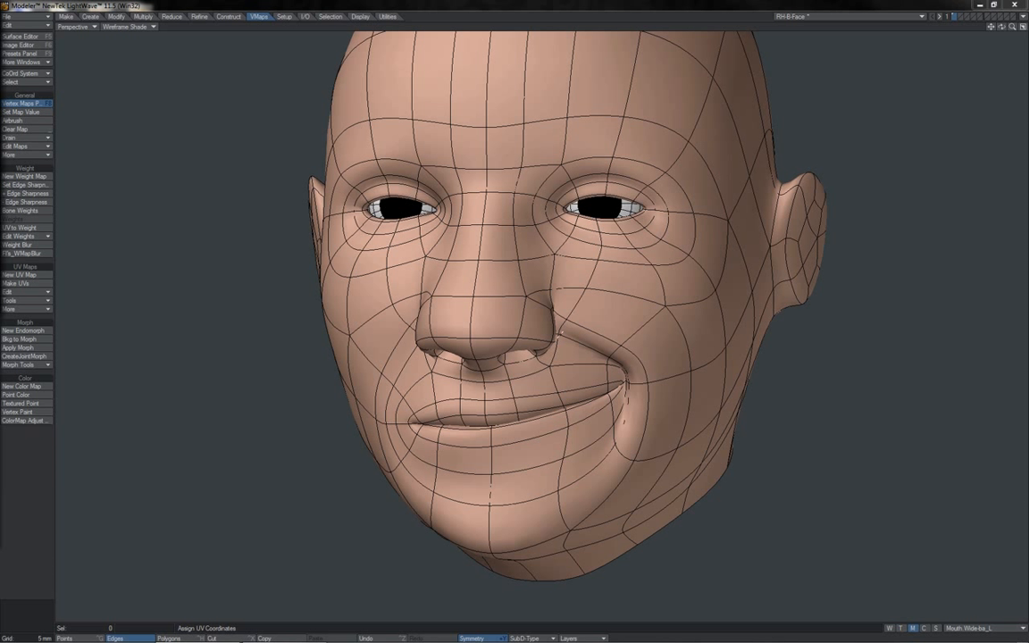
With the left mouth-wide morph shown, highlight the smile crease edges beside the nose and the polygons on the nostril sides.
{"action": "left_click", "coordinate": [562, 339]}
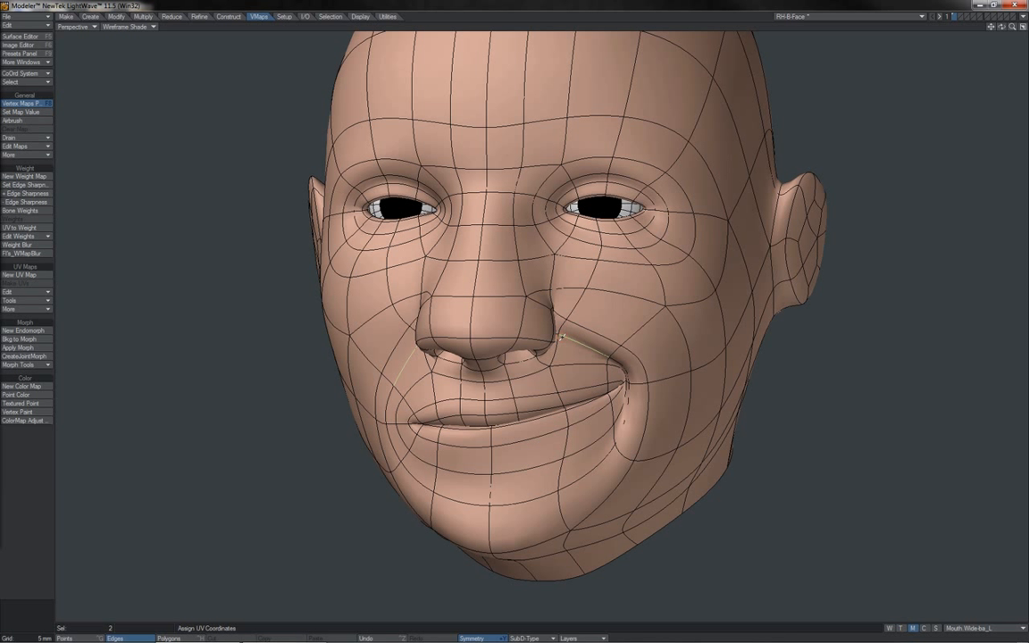
{"action": "key", "text": "ctrl+j"}
{"action": "left_click", "coordinate": [541, 315]}
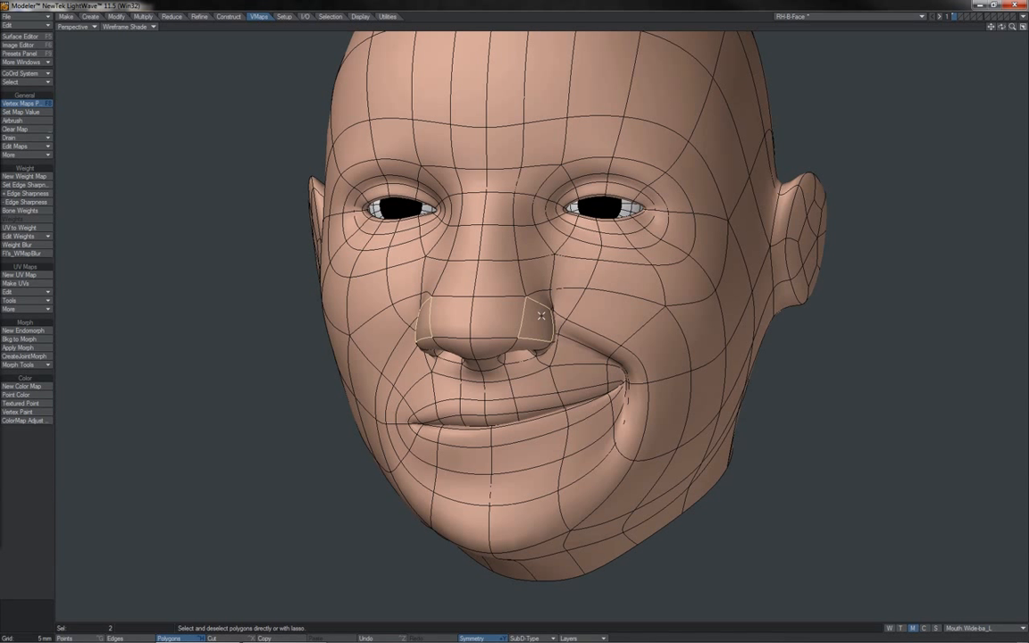
{"action": "key", "text": "space"}
{"action": "key", "text": "space"}
{"action": "left_click_drag", "start_coordinate": [563, 320], "coordinate": [638, 356]}
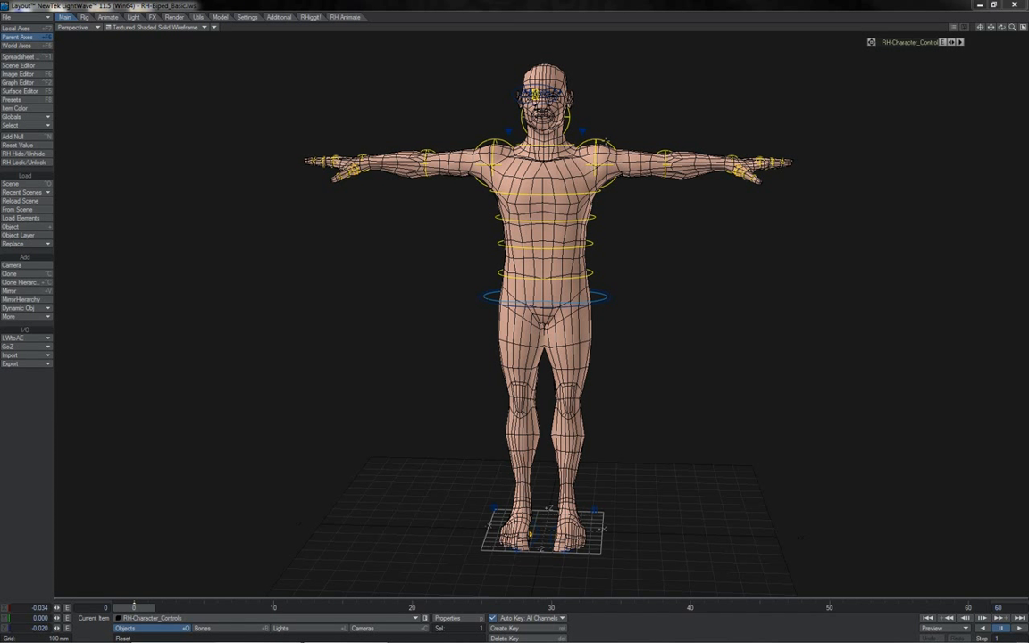
In Layout's RH-Biped_Basic scene, activate rotation for the selected left shoulder, elbow and hand controls.
{"action": "left_click", "coordinate": [1000, 28]}
{"action": "mouse_move", "coordinate": [999, 30]}
{"action": "left_mouse_down"}
{"action": "mouse_move", "coordinate": [1022, 30]}
{"action": "mouse_move", "coordinate": [1008, 29]}
{"action": "left_mouse_up"}
{"action": "left_click_drag", "start_coordinate": [1001, 27], "coordinate": [1027, 29]}
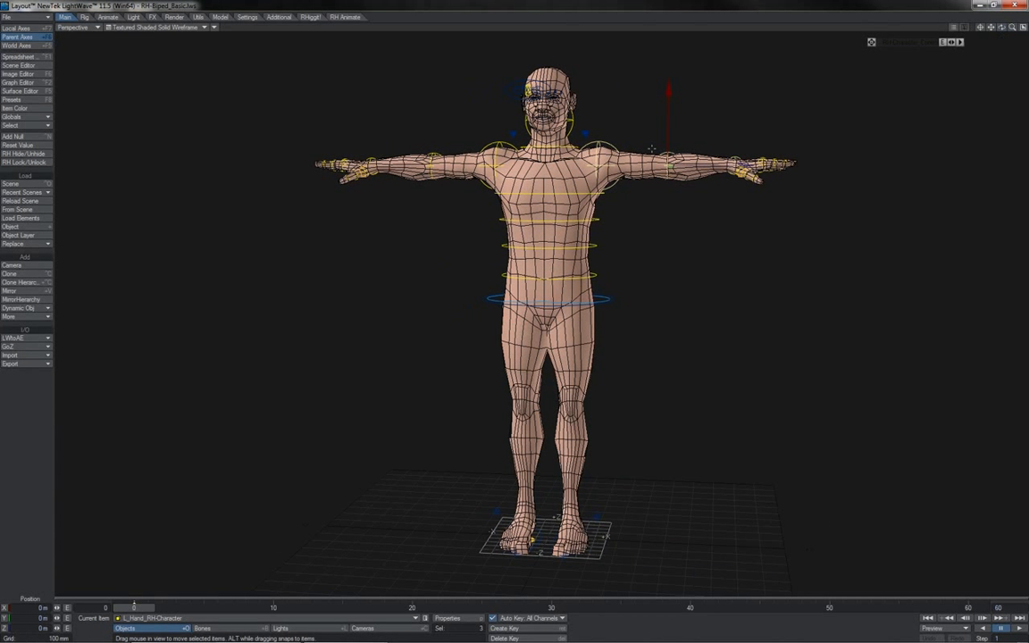
{"action": "key", "text": "y"}
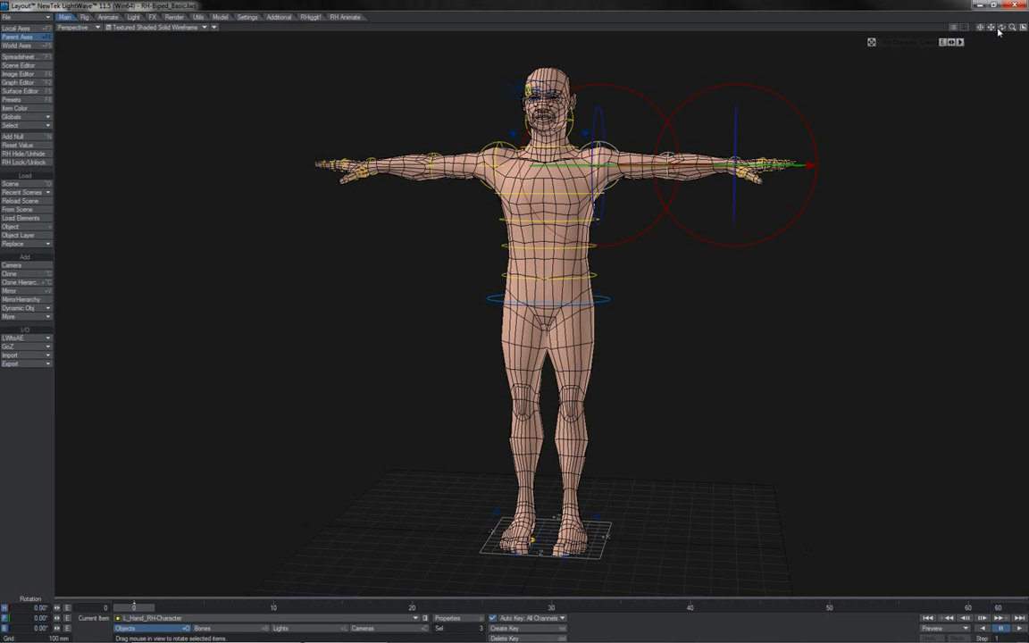
{"action": "left_click_drag", "start_coordinate": [1001, 27], "coordinate": [1001, 28]}
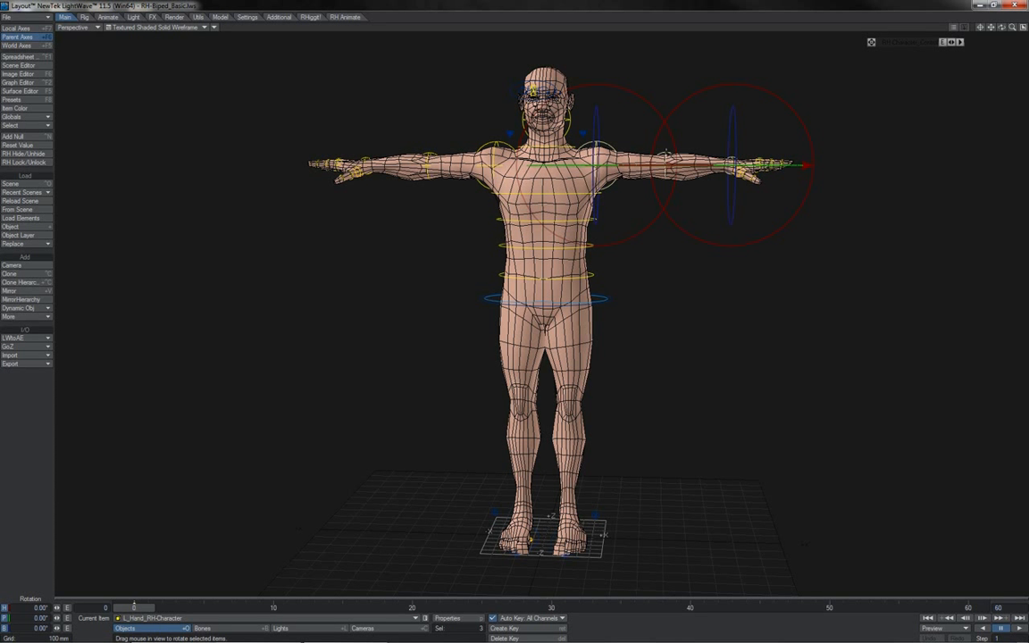
Select the left elbow control, bend it to a heading of about 98.4° and undo the rotation.
{"action": "left_click", "coordinate": [665, 153]}
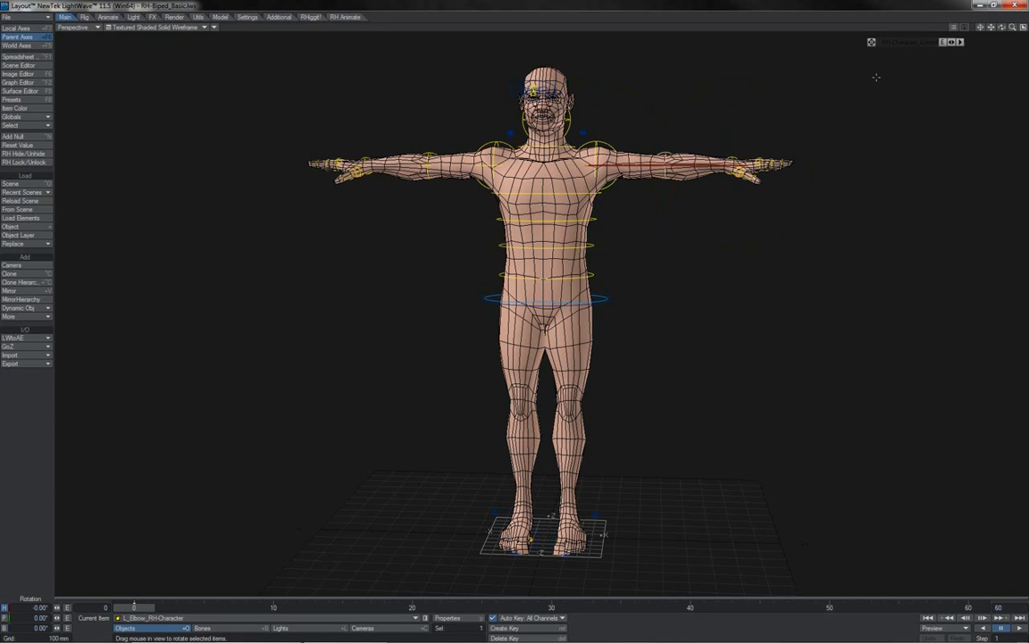
{"action": "left_click_drag", "start_coordinate": [980, 28], "coordinate": [514, 315]}
{"action": "left_click_drag", "start_coordinate": [571, 243], "coordinate": [600, 259]}
{"action": "left_click_drag", "start_coordinate": [463, 252], "coordinate": [480, 328]}
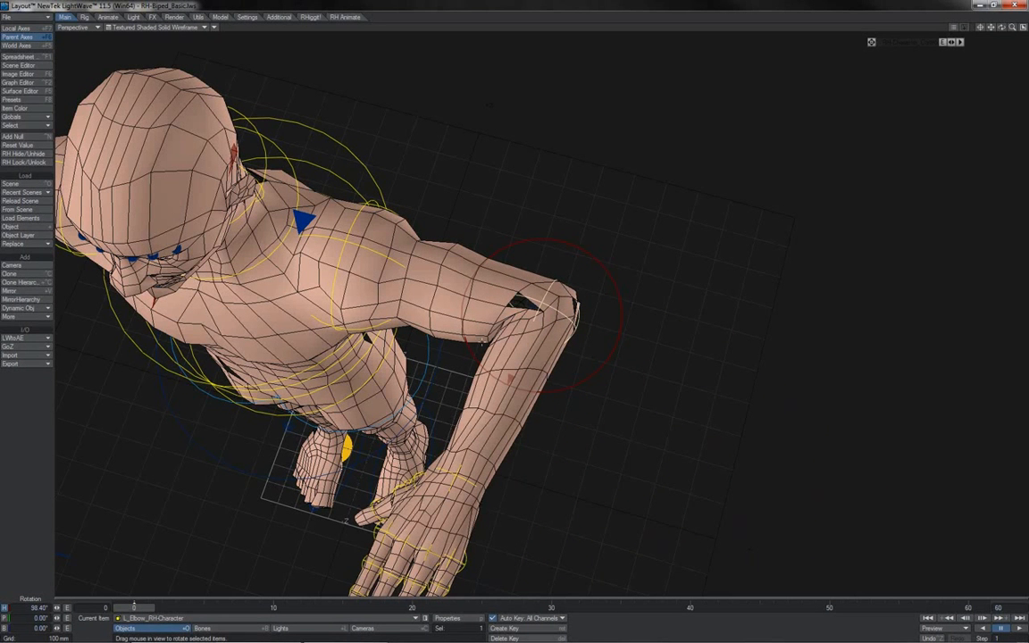
{"action": "key", "text": "ctrl+z"}
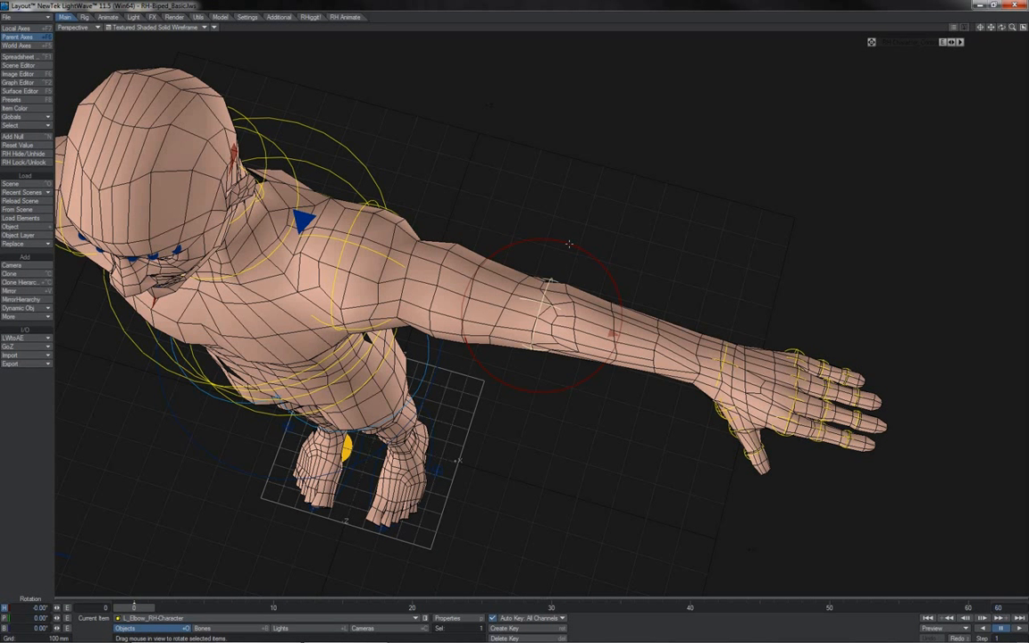
Bend the left elbow control again to a heading of about 40.7° and undo the rotations.
{"action": "left_click_drag", "start_coordinate": [505, 223], "coordinate": [569, 244]}
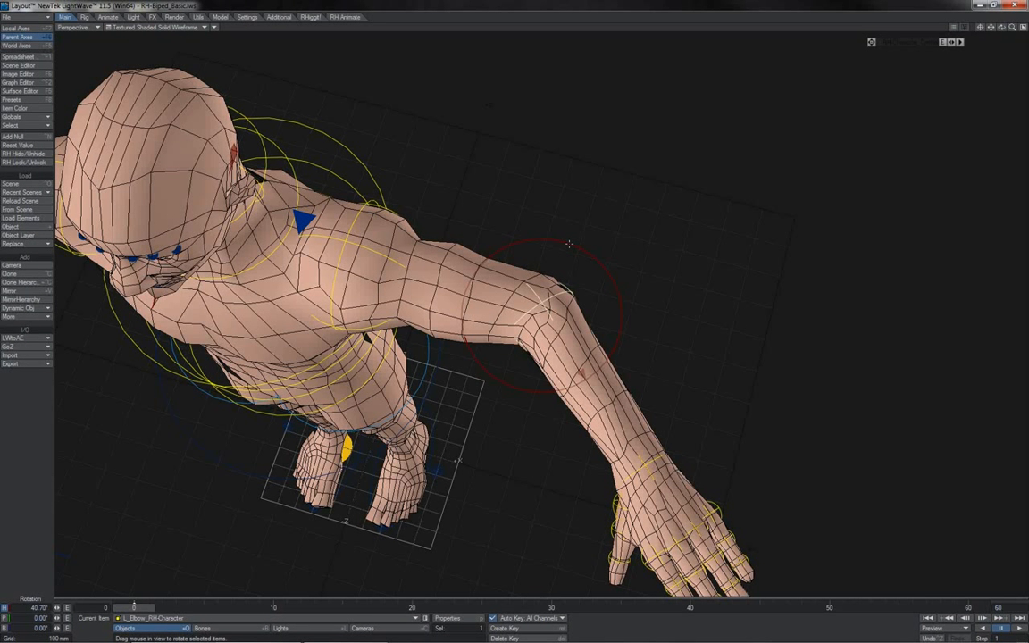
{"action": "mouse_move", "coordinate": [514, 221]}
{"action": "left_mouse_down"}
{"action": "mouse_move", "coordinate": [446, 252]}
{"action": "mouse_move", "coordinate": [515, 220]}
{"action": "left_mouse_up"}
{"action": "key", "text": "ctrl+z"}
{"action": "key", "text": "ctrl+z"}
{"action": "key", "text": "ctrl+z"}
{"action": "key", "text": "ctrl+z"}
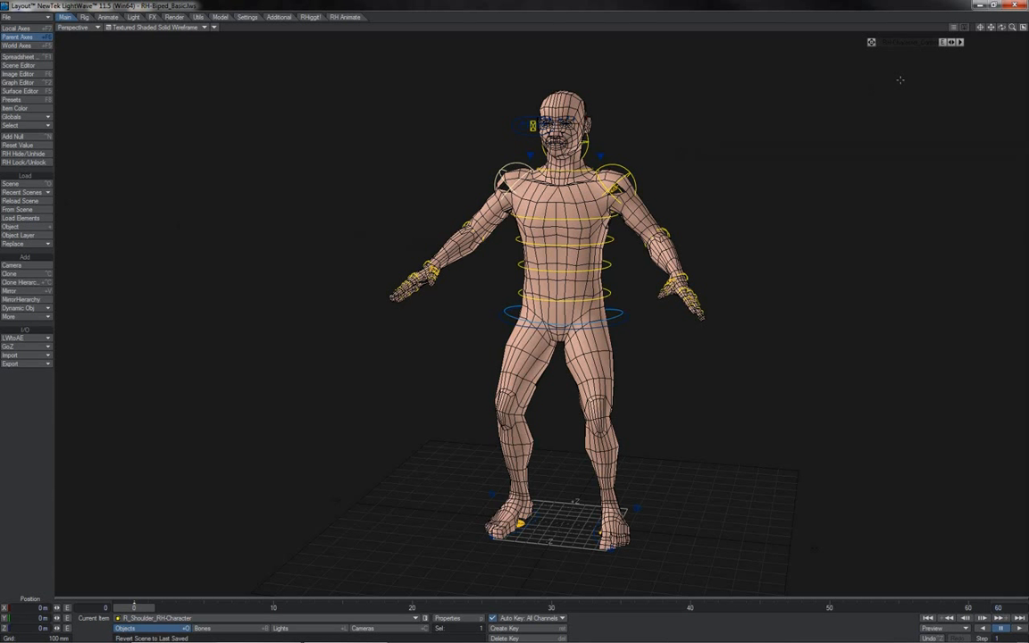
Rotate the right shoulder and right leg controls into a crouching pose and inspect the character from several angles.
{"action": "mouse_move", "coordinate": [1001, 27]}
{"action": "left_mouse_down"}
{"action": "mouse_move", "coordinate": [1026, 28]}
{"action": "mouse_move", "coordinate": [1007, 27]}
{"action": "left_mouse_up"}
{"action": "left_click_drag", "start_coordinate": [786, 96], "coordinate": [812, 95]}
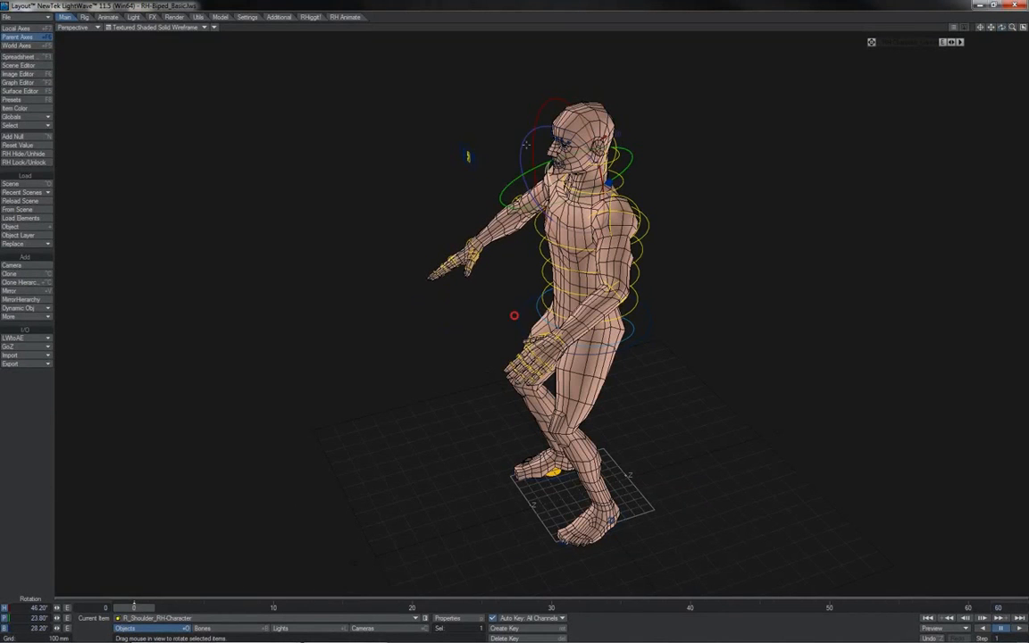
{"action": "mouse_move", "coordinate": [1001, 27]}
{"action": "left_mouse_down"}
{"action": "mouse_move", "coordinate": [1019, 36]}
{"action": "mouse_move", "coordinate": [1012, 29]}
{"action": "left_mouse_up"}
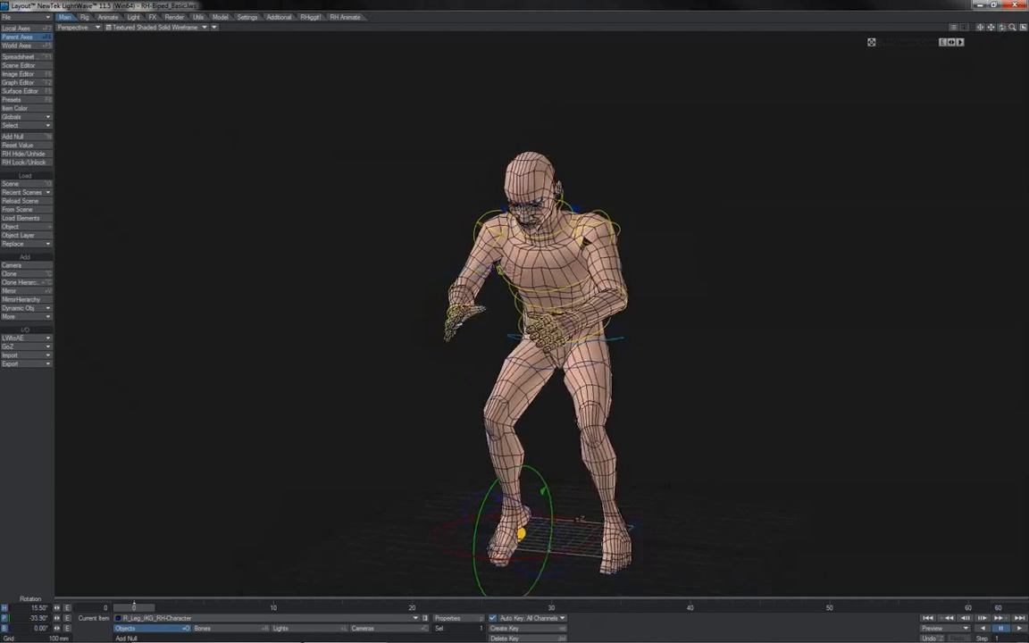
{"action": "mouse_move", "coordinate": [1001, 27]}
{"action": "left_mouse_down"}
{"action": "mouse_move", "coordinate": [1017, 28]}
{"action": "mouse_move", "coordinate": [984, 28]}
{"action": "left_mouse_up"}
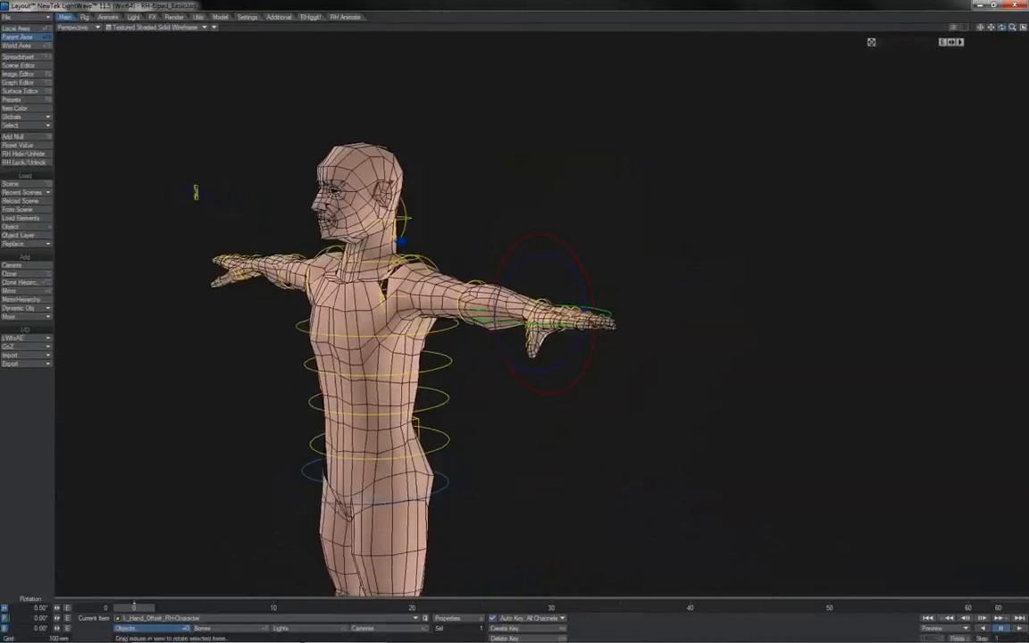
Try rotating the left hand offset control and the left elbow control, undoing each rotation.
{"action": "left_click_drag", "start_coordinate": [1011, 28], "coordinate": [904, 28]}
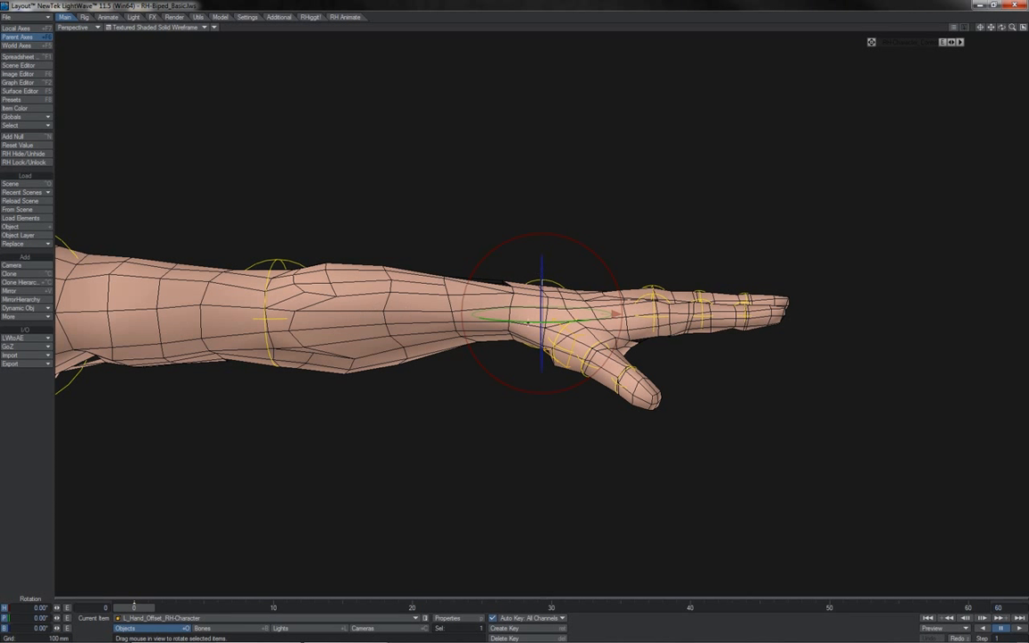
{"action": "mouse_move", "coordinate": [563, 241]}
{"action": "left_mouse_down"}
{"action": "mouse_move", "coordinate": [509, 242]}
{"action": "mouse_move", "coordinate": [616, 245]}
{"action": "mouse_move", "coordinate": [560, 243]}
{"action": "left_mouse_up"}
{"action": "key", "text": "ctrl+z"}
{"action": "left_click_drag", "start_coordinate": [290, 261], "coordinate": [514, 315]}
{"action": "key", "text": "ctrl+z"}
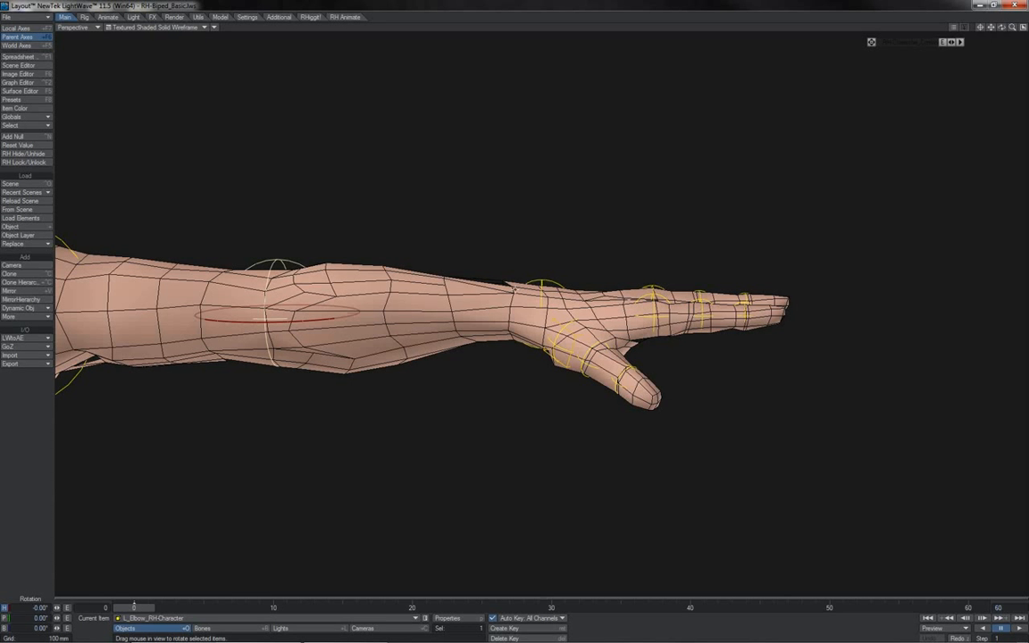
Twist the left hand offset control to a bank of about 101° so the palm faces forward.
{"action": "left_click_drag", "start_coordinate": [545, 295], "coordinate": [541, 569]}
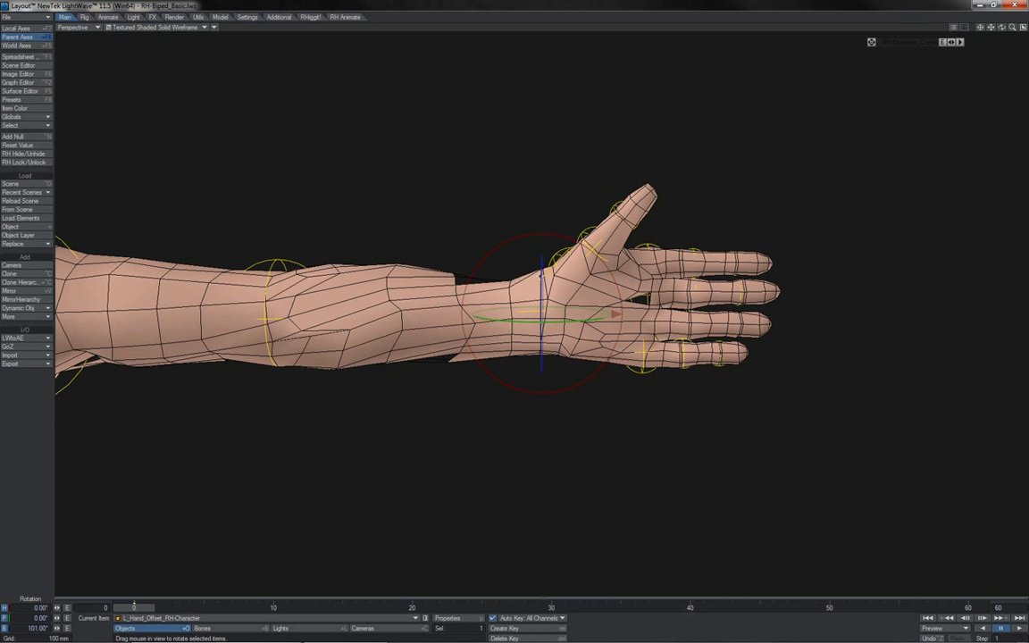
{"action": "left_click_drag", "start_coordinate": [541, 275], "coordinate": [541, 367]}
{"action": "left_click_drag", "start_coordinate": [542, 367], "coordinate": [541, 393]}
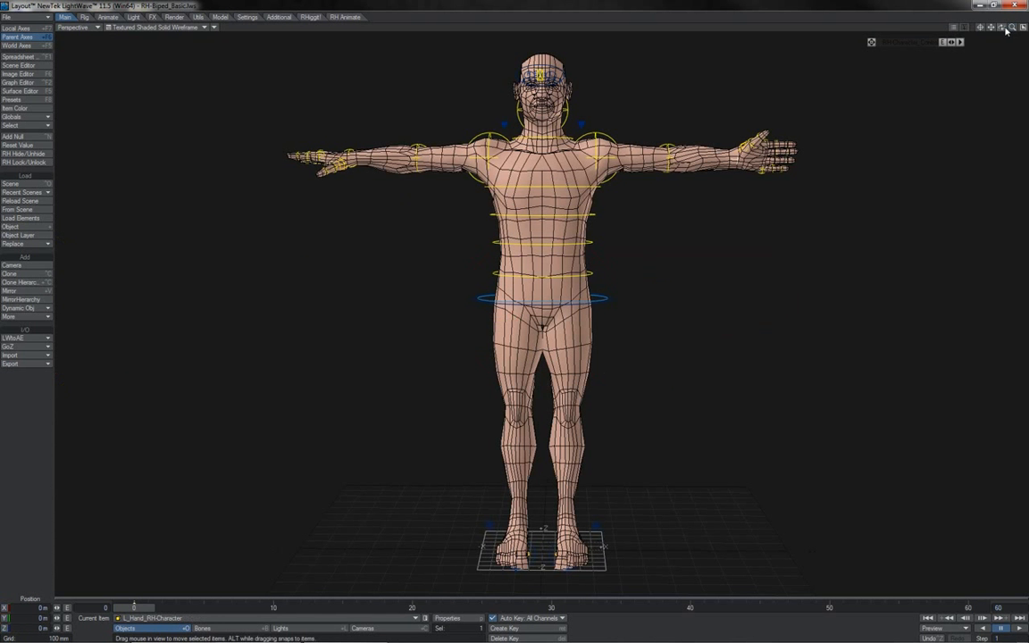
{"action": "left_click", "coordinate": [1000, 28]}
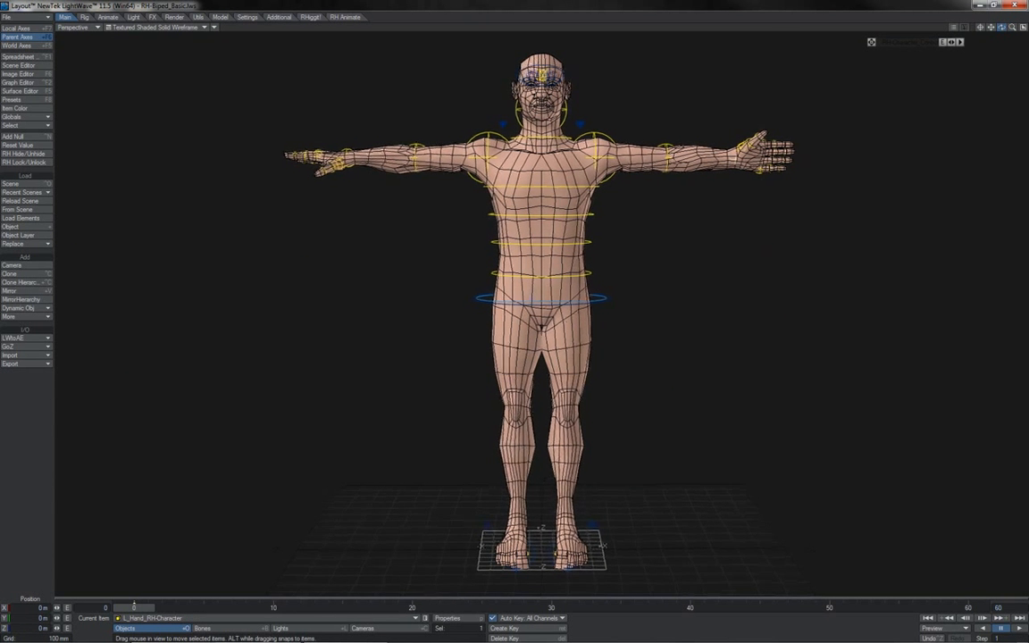